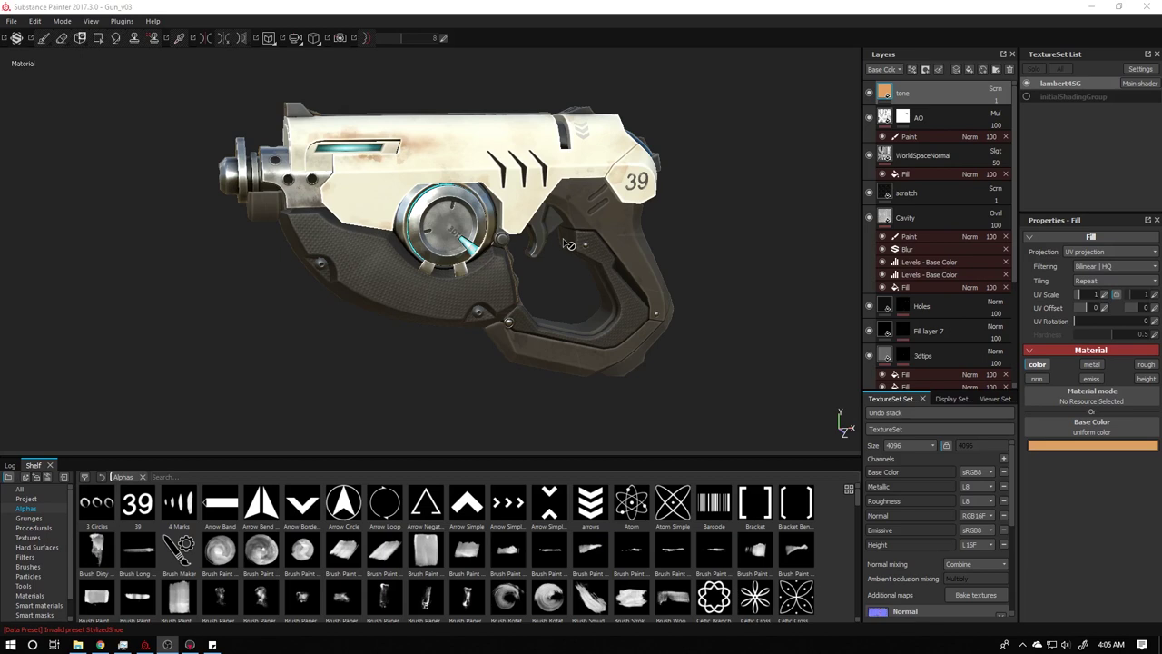
mouse_move(544, 250)
alt+mouse_down()
mouse_move(487, 227)
mouse_move(299, 228)
mouse_move(392, 214)
mouse_move(394, 187)
mouse_move(434, 194)
mouse_move(364, 221)
mouse_move(236, 236)
mouse_move(234, 288)
mouse_move(417, 314)
mouse_move(680, 192)
mouse_move(403, 225)
mouse_move(543, 260)
mouse_move(573, 233)
mouse_move(536, 247)
alt+mouse_up()
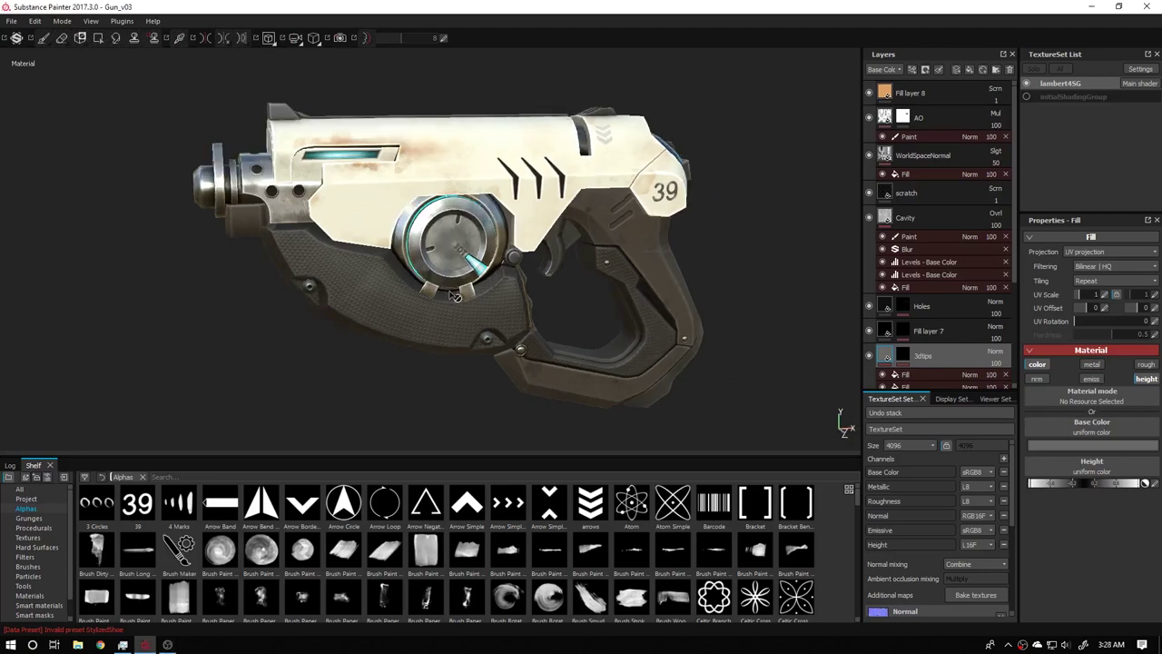
alt+drag(455, 247, 399, 243)
scroll(404, 234, down, 2)
alt+middle_drag(399, 243, 415, 271)
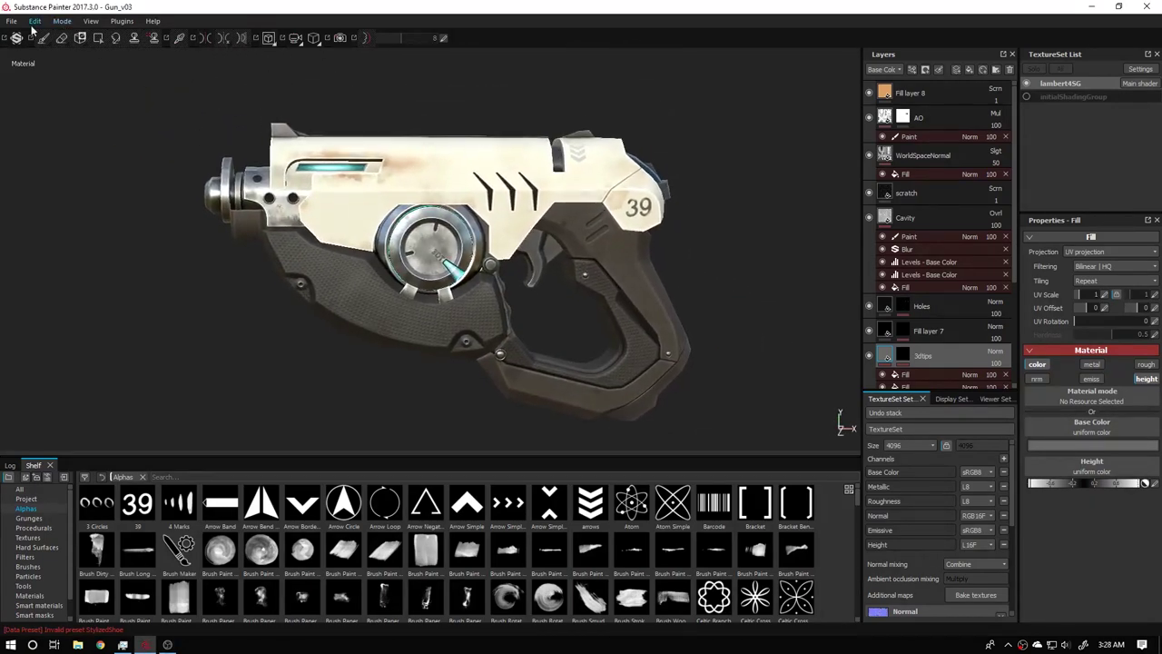
- Open the texture export dialog and show its preset configuration
click(10, 22)
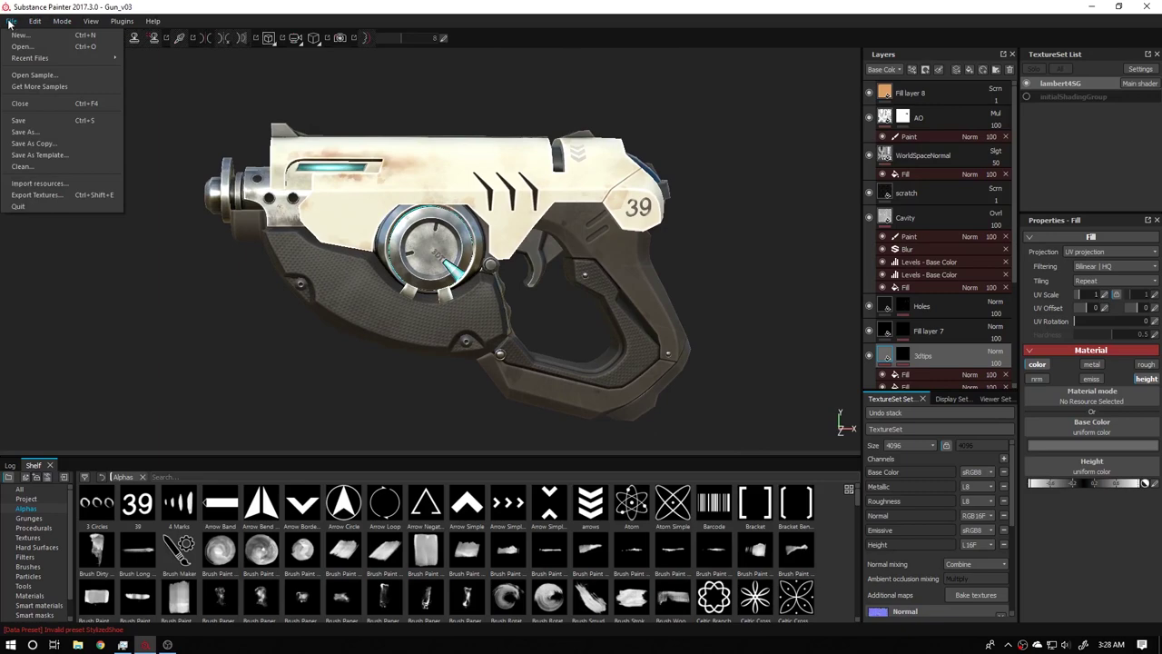
click(46, 197)
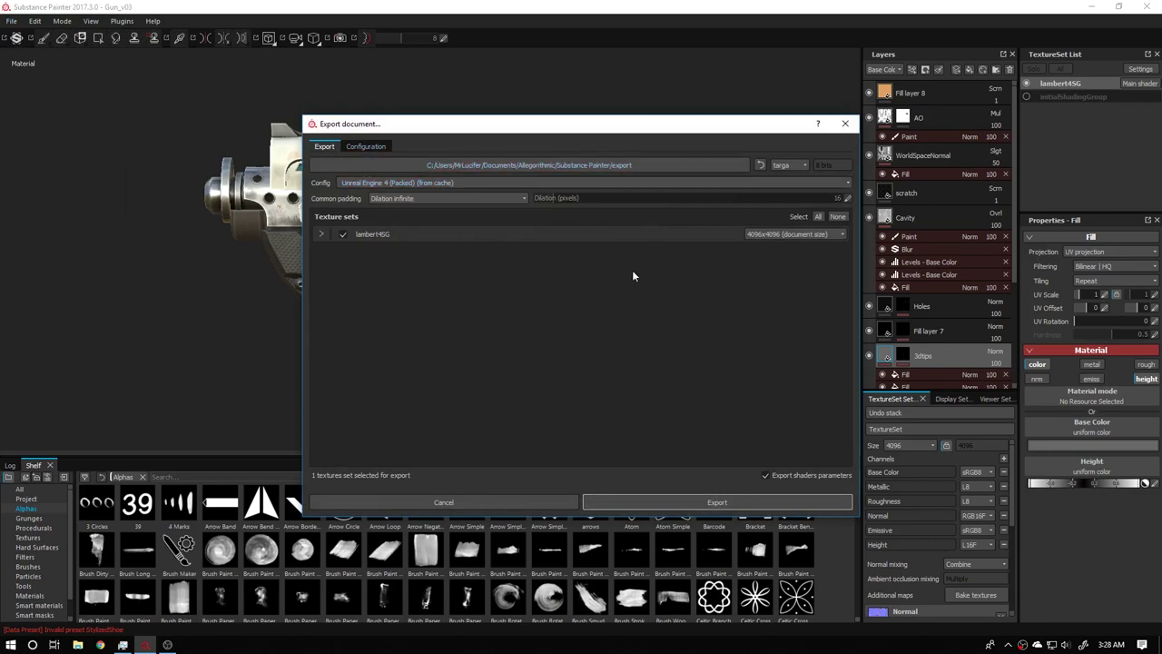
drag(685, 136, 582, 127)
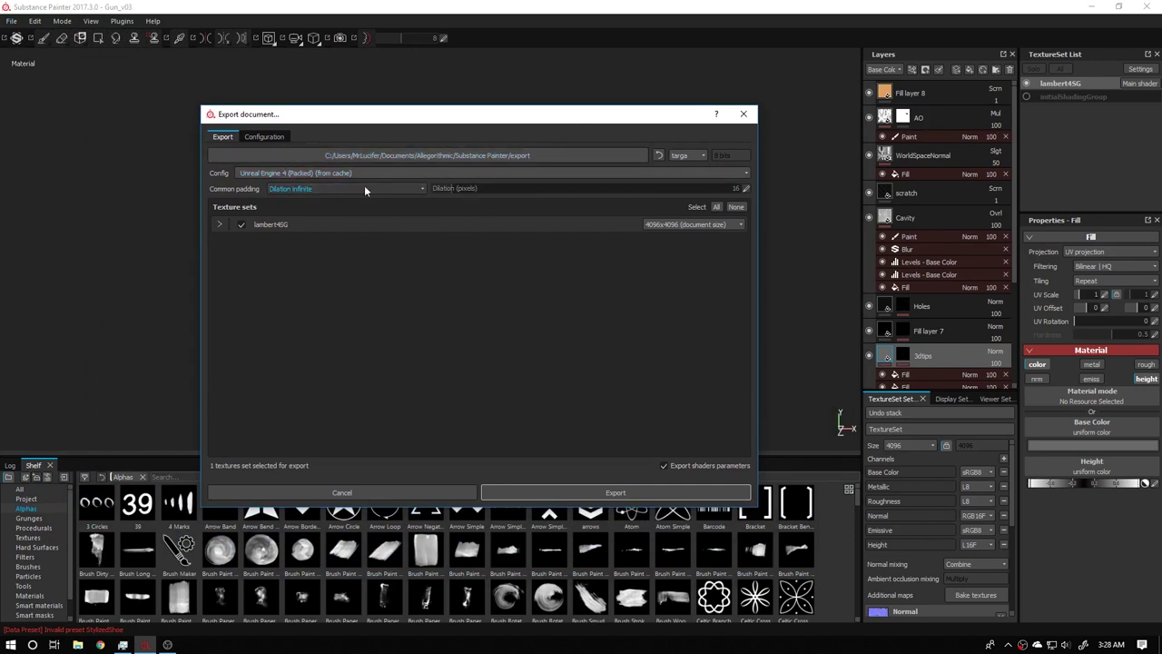
click(269, 137)
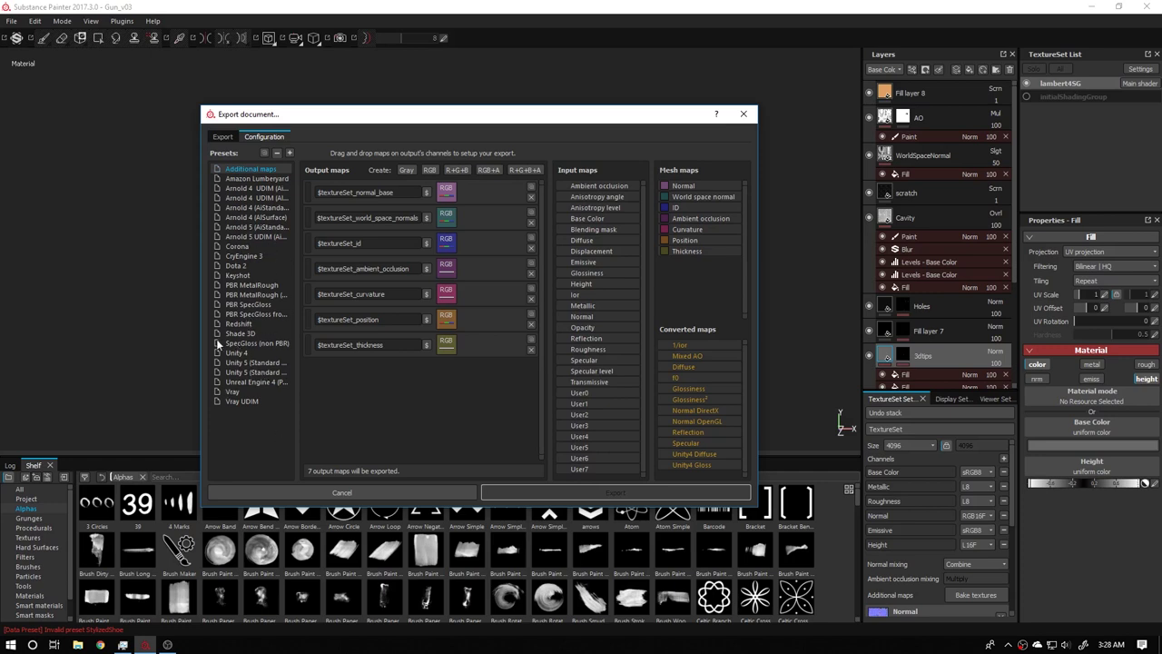
- Create a new export preset named Marmoset and select it for editing
click(290, 153)
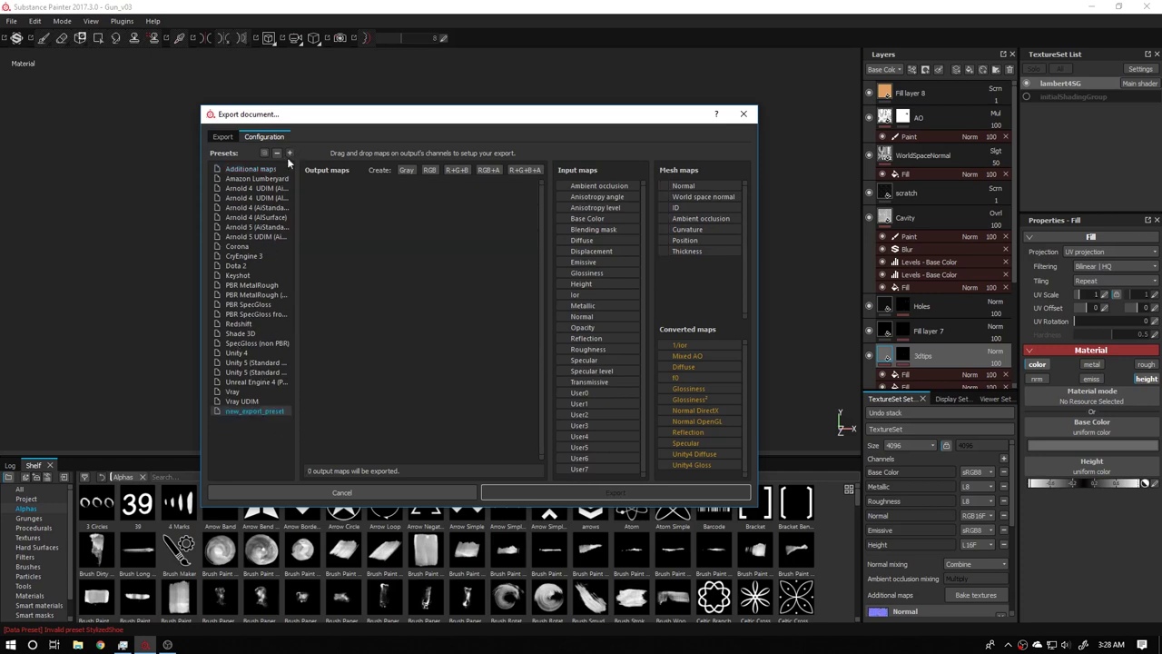
double_click(243, 410)
text(Marmoset)
click(250, 372)
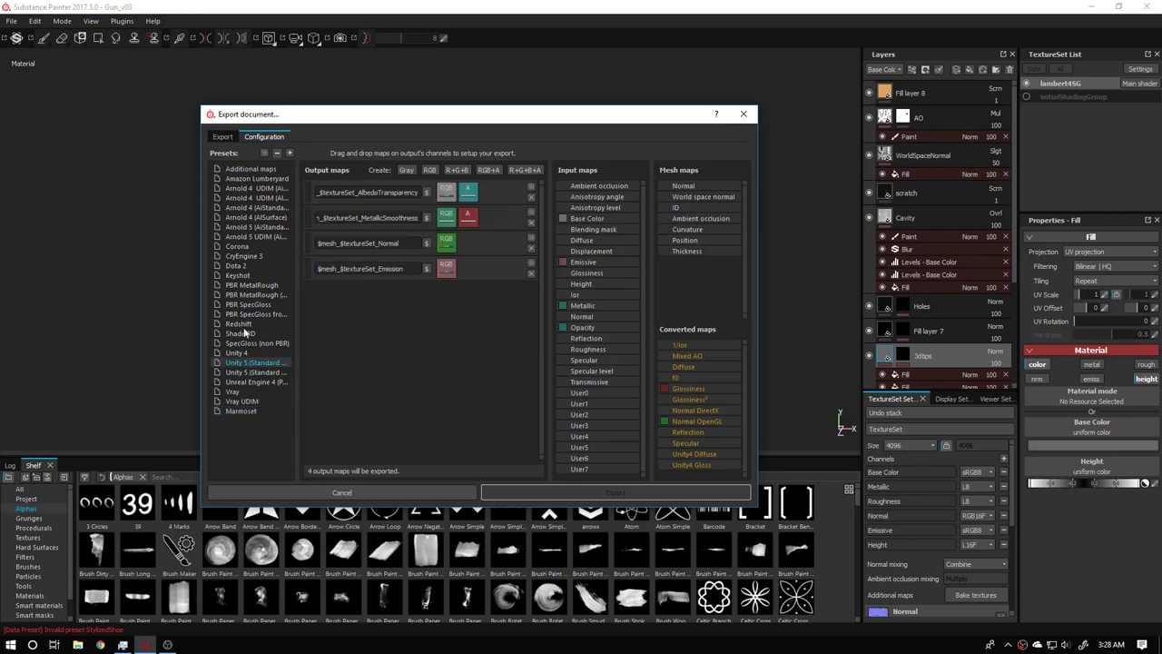
click(249, 303)
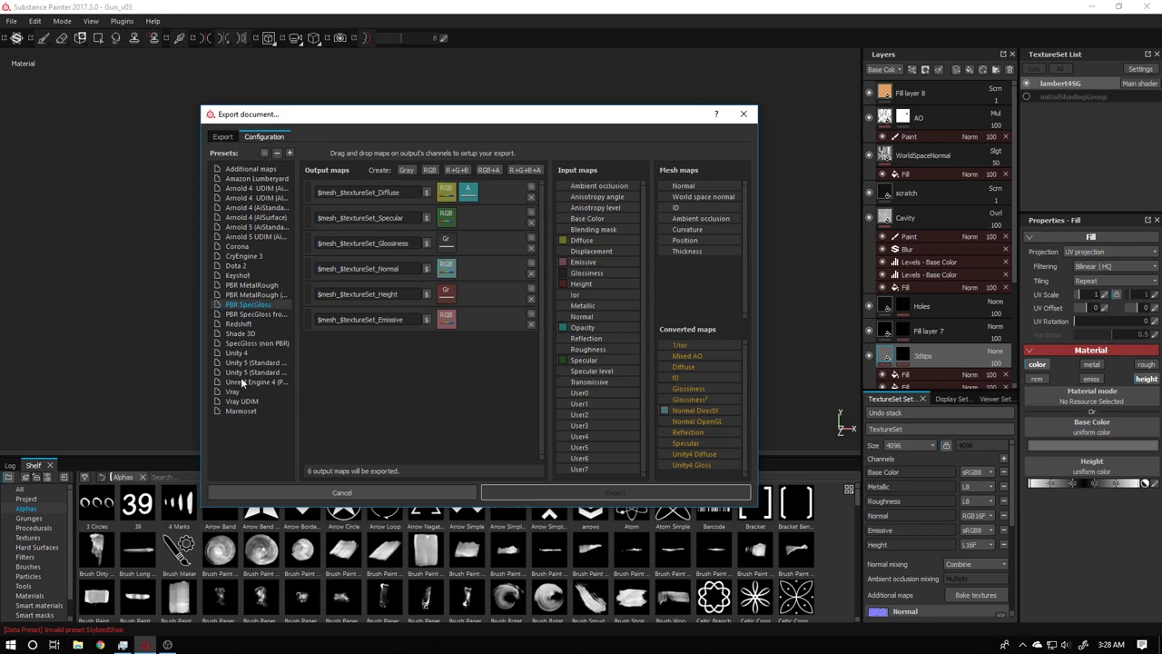
click(240, 411)
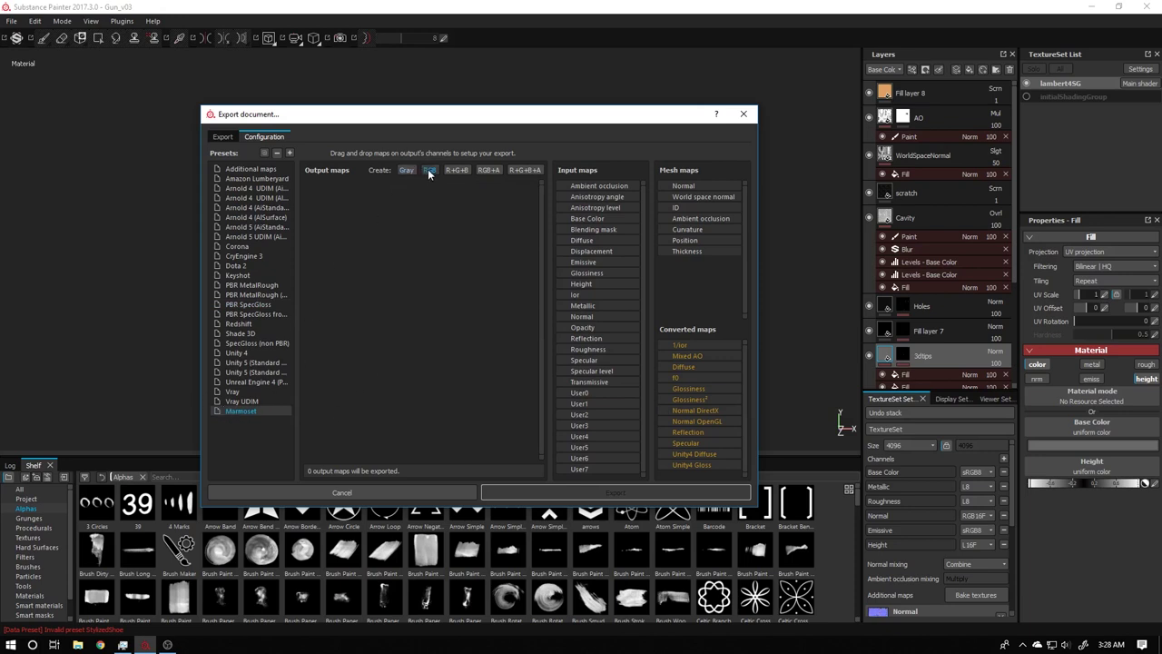
- Add an RGB+A output map to the Marmoset preset and name it diffuse+roughness
click(487, 170)
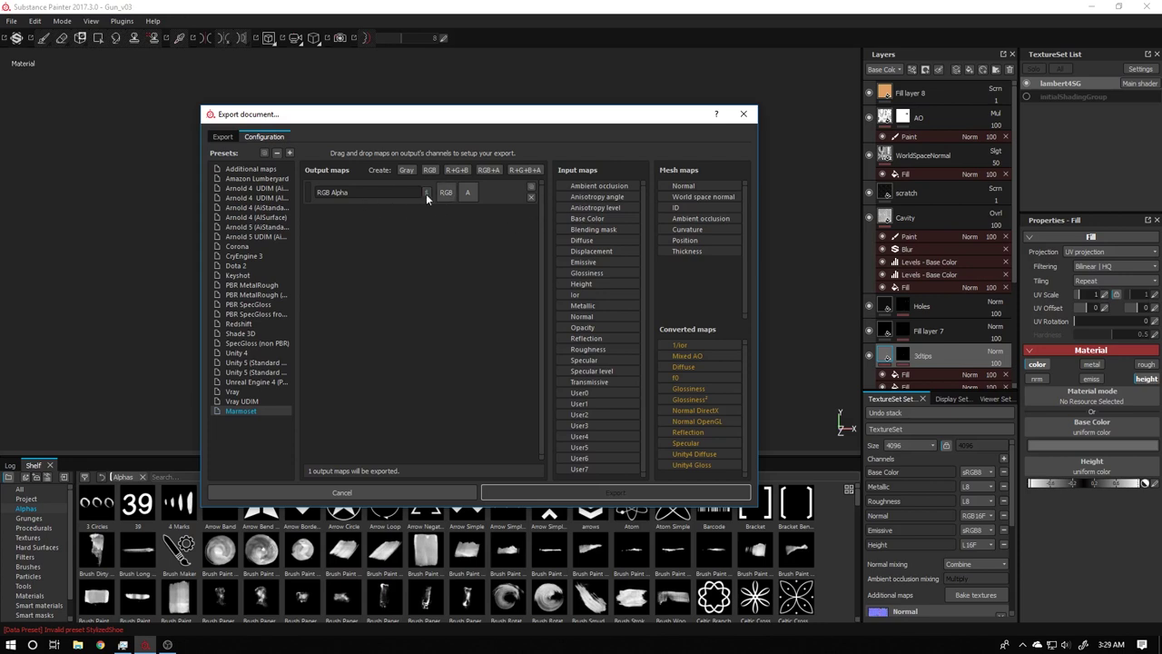
drag(389, 193, 314, 193)
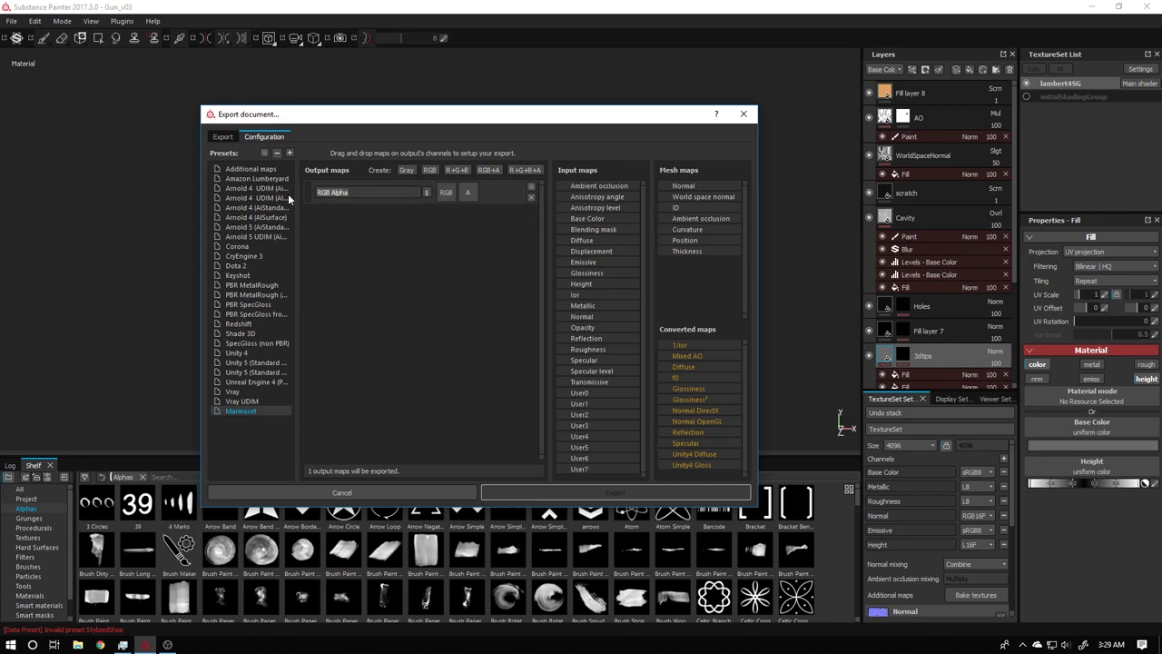
text(diffuse)
text(+)
text(roughn)
text(e)
text(dd)
key(BackSpace)
key(BackSpace)
text(ss)
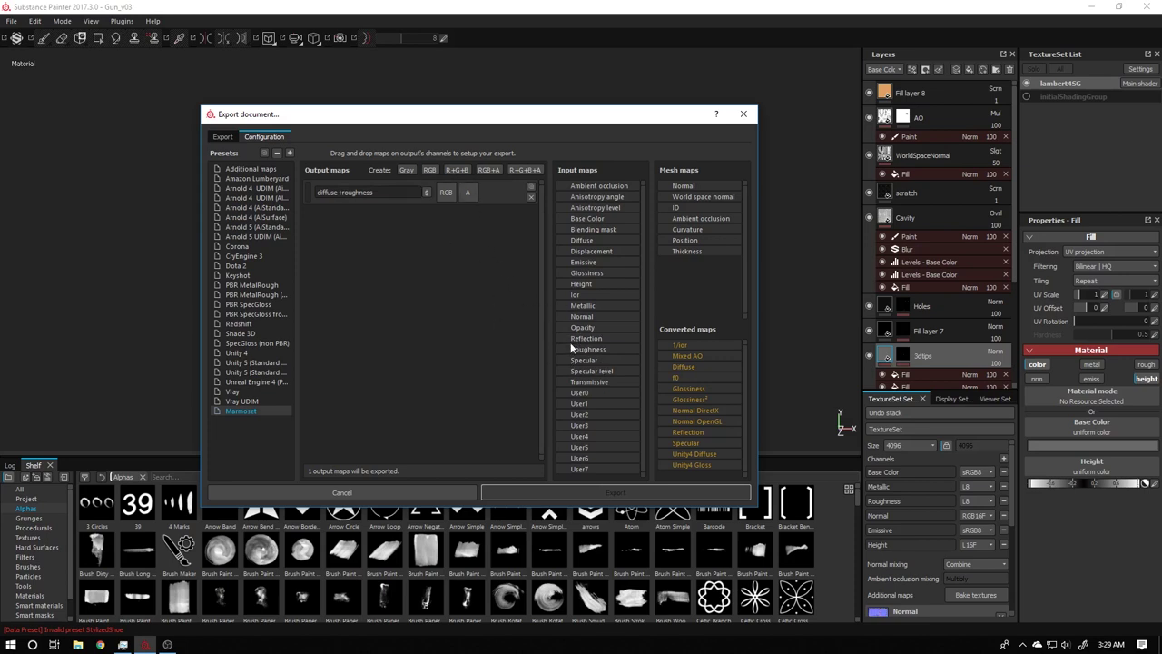
- Assign Roughness as gray channel to the diffuse+roughness map's alpha and Base Color as RGB channels to its RGB slot
drag(572, 354, 469, 195)
drag(467, 194, 469, 194)
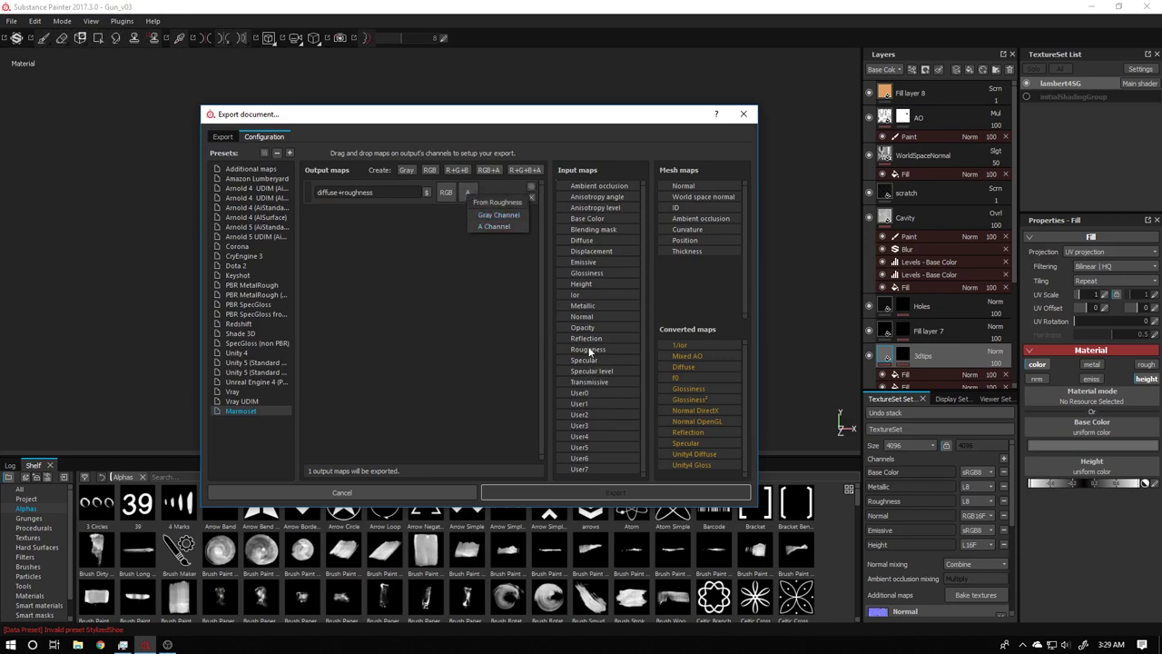
click(497, 216)
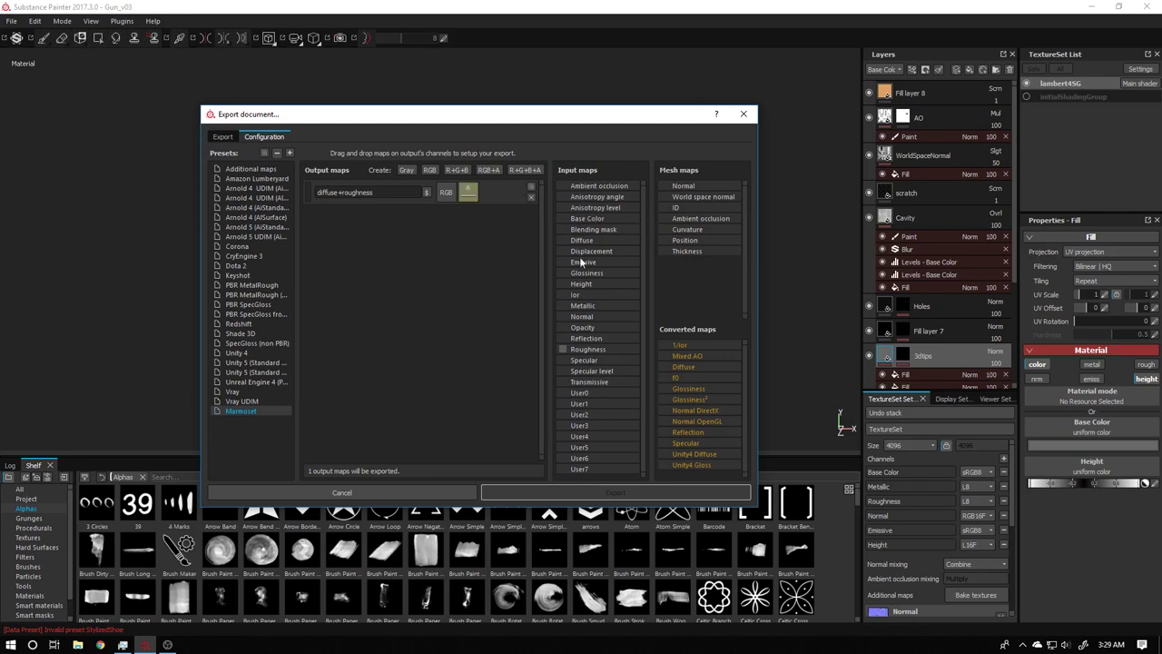
drag(577, 218, 449, 200)
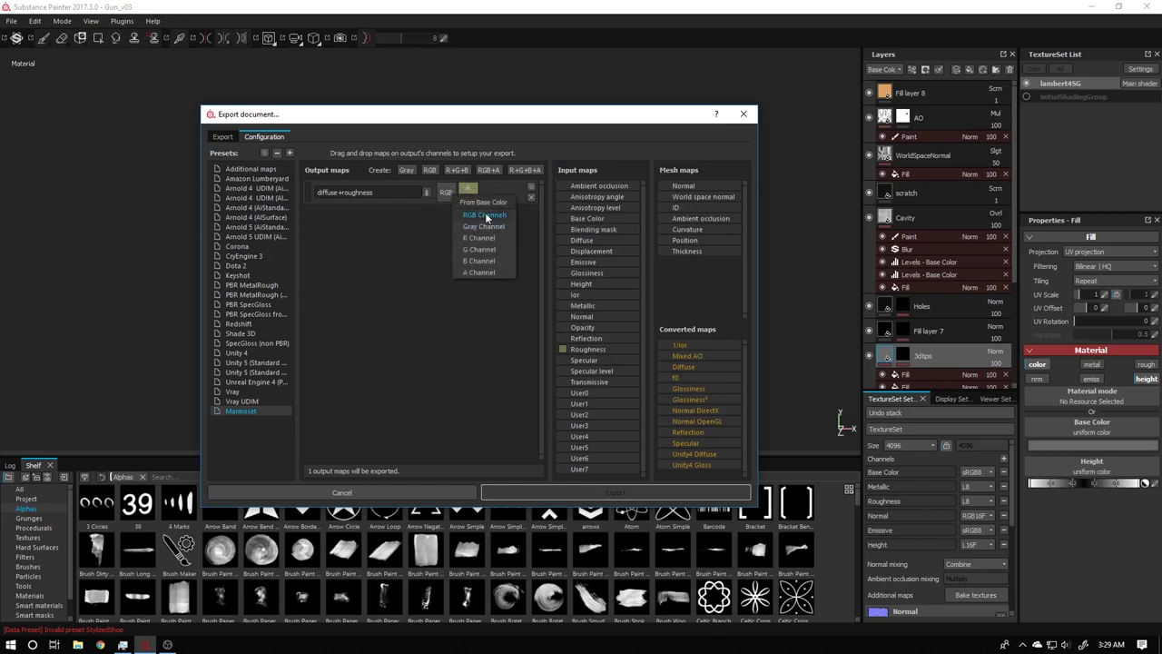
click(484, 214)
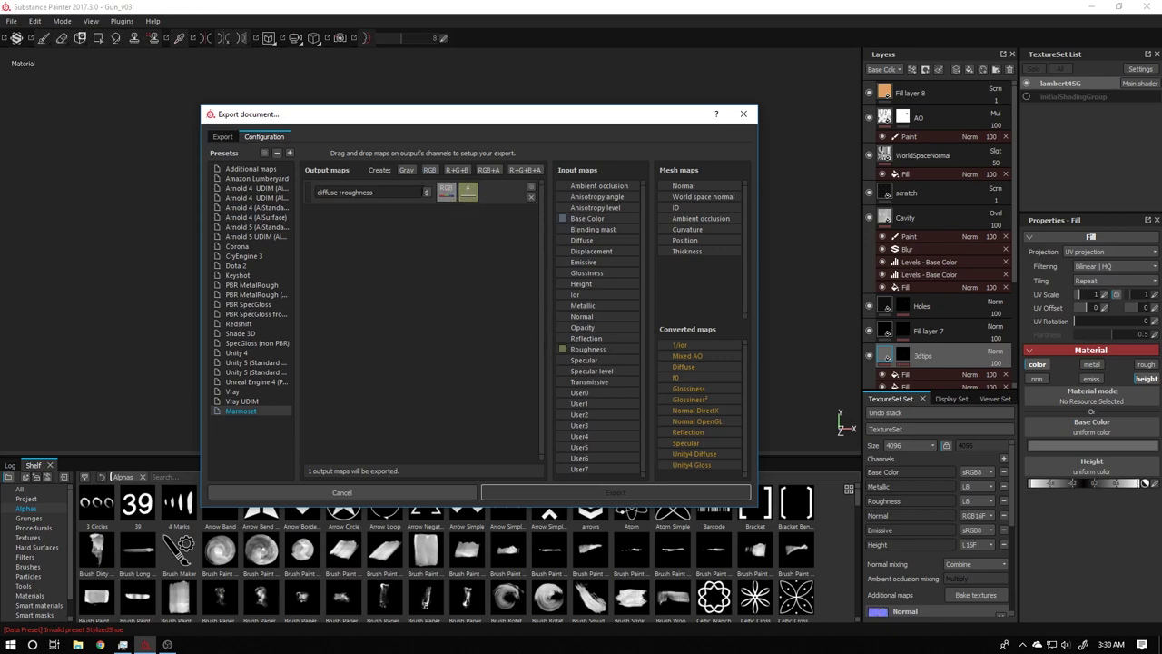
- Add a second RGB+A output map and name it emissive+metal
click(483, 171)
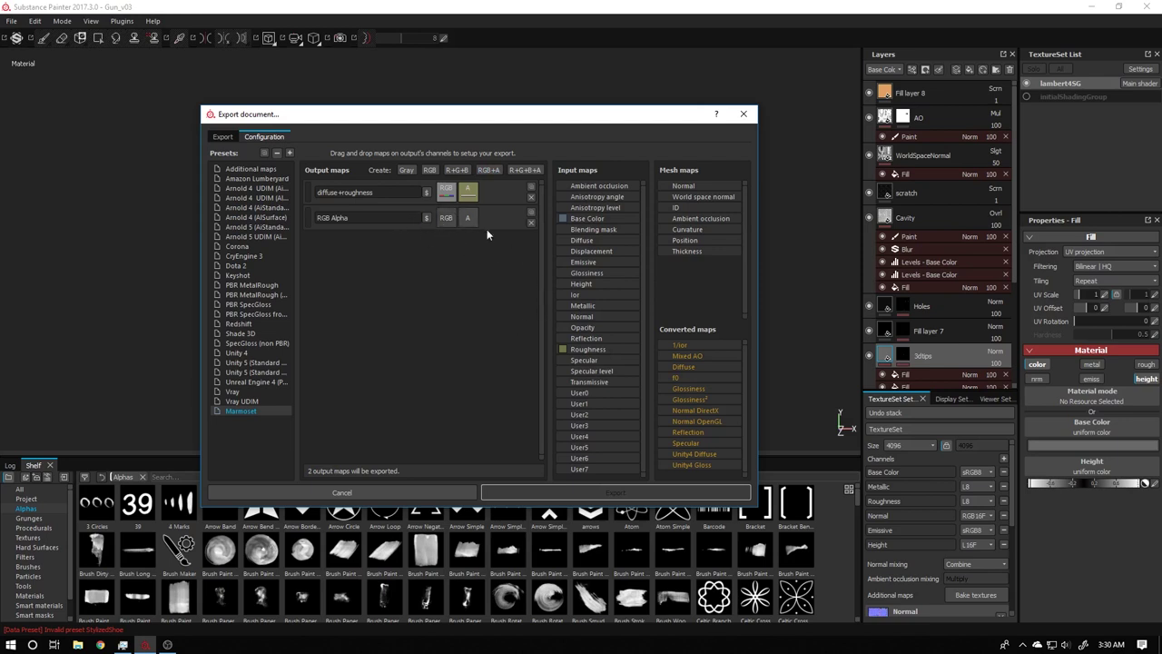
double_click(382, 218)
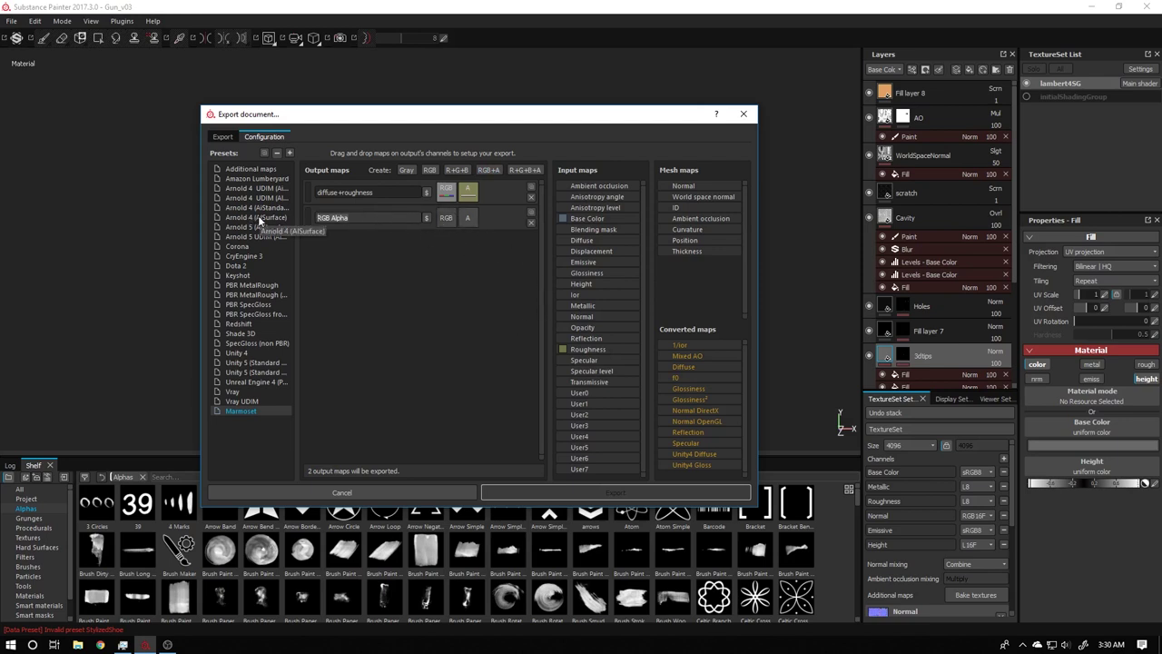
text(emissive+metal)
key(Return)
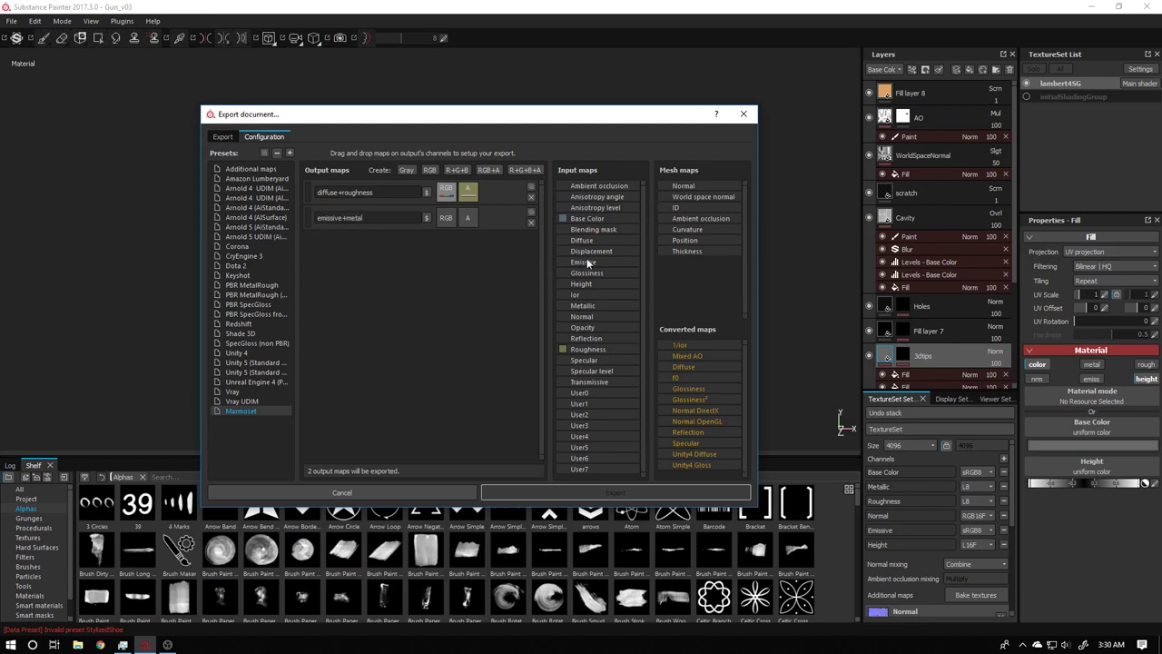
double_click(345, 192)
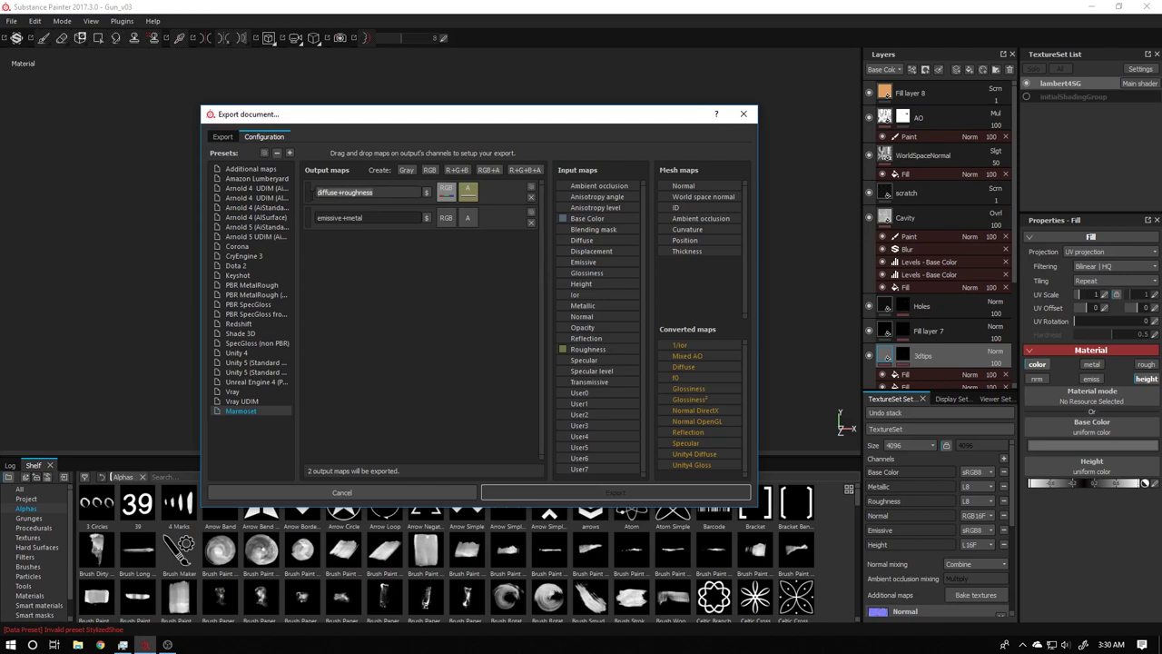
click(384, 288)
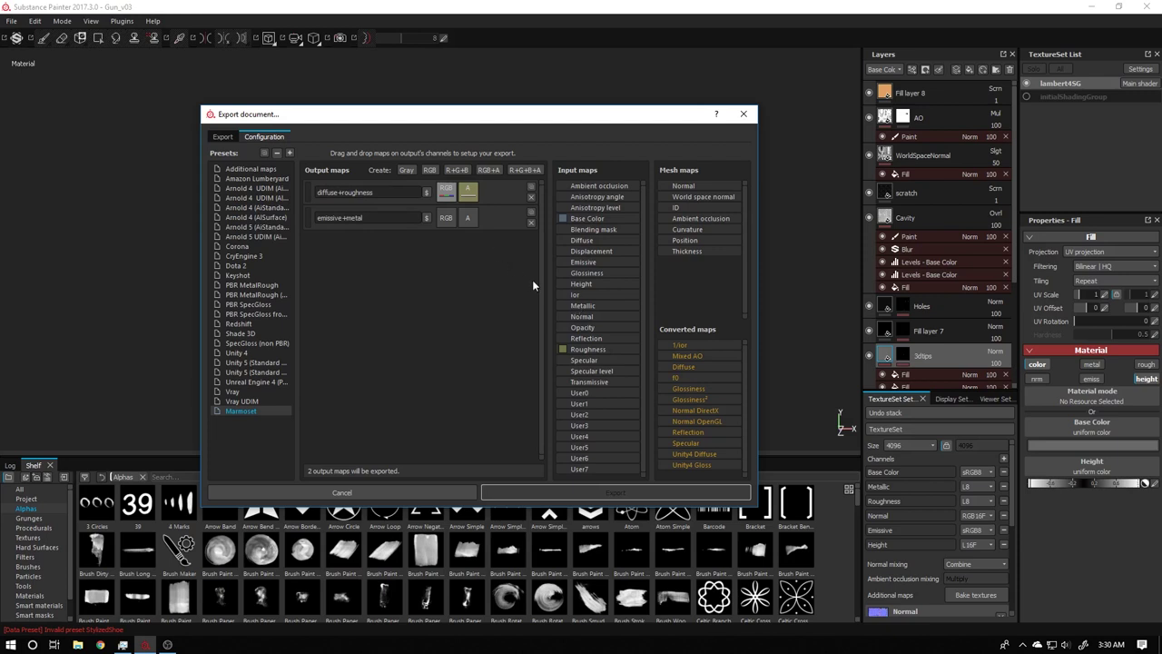
- Assign Emissive as RGB channels to the emissive+metal map's RGB slot and Metallic as gray channel to its alpha
drag(595, 260, 449, 219)
click(468, 237)
drag(582, 306, 469, 220)
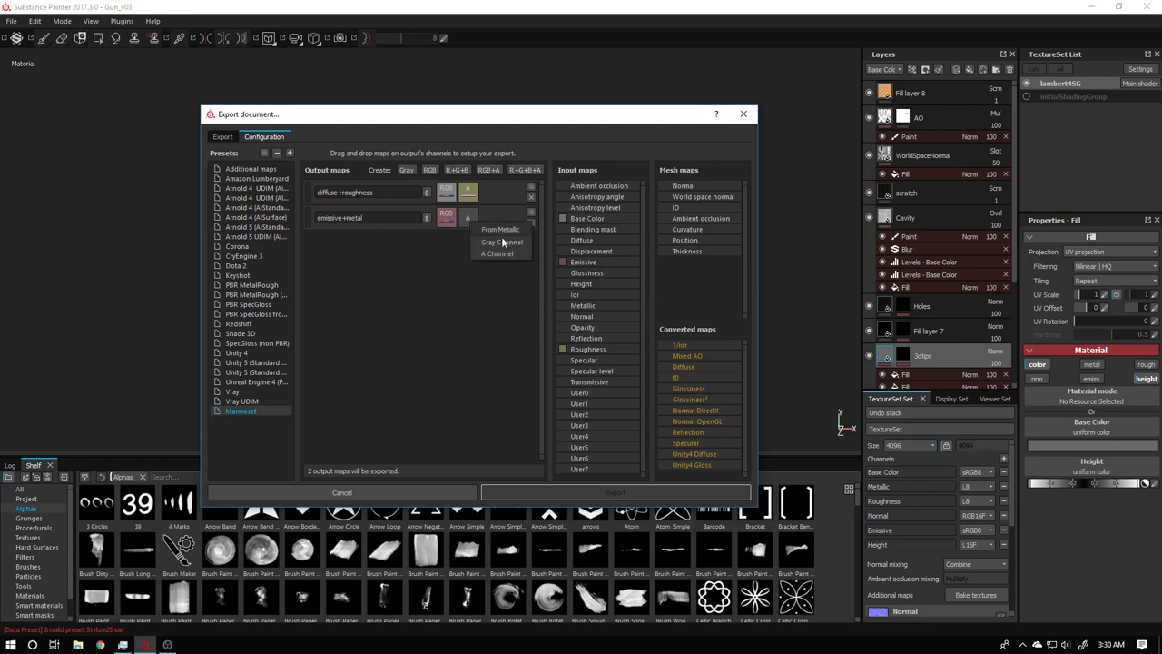
click(499, 242)
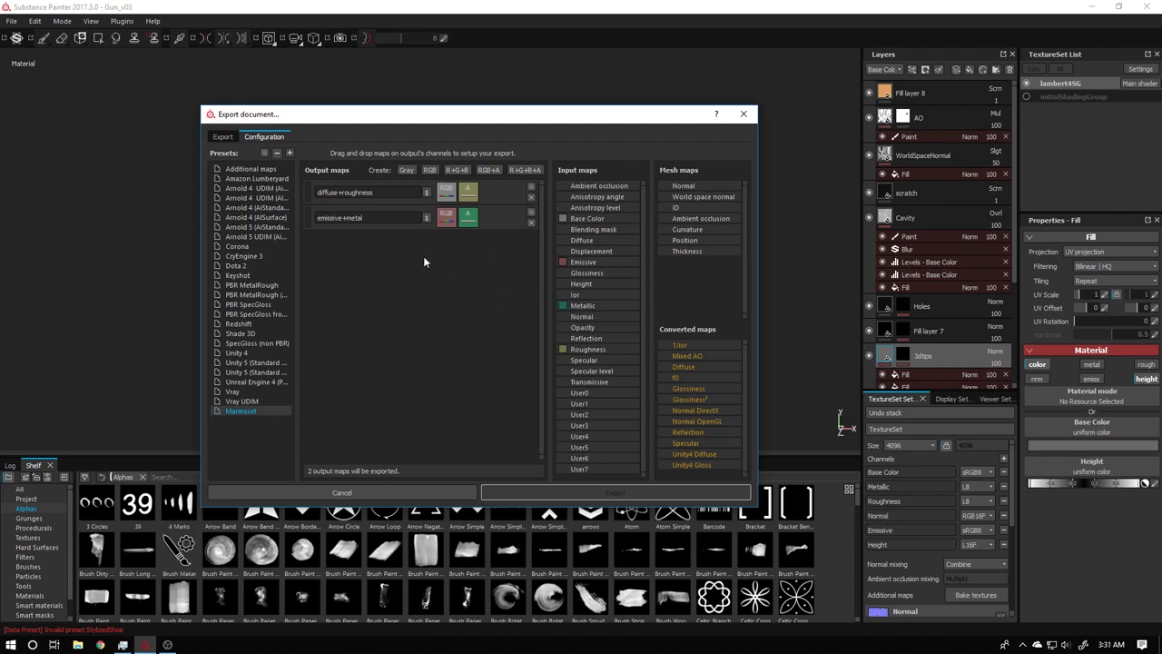
- Add an RGB output map fed by the Normal input map's RGB channels and name it Normal
click(431, 171)
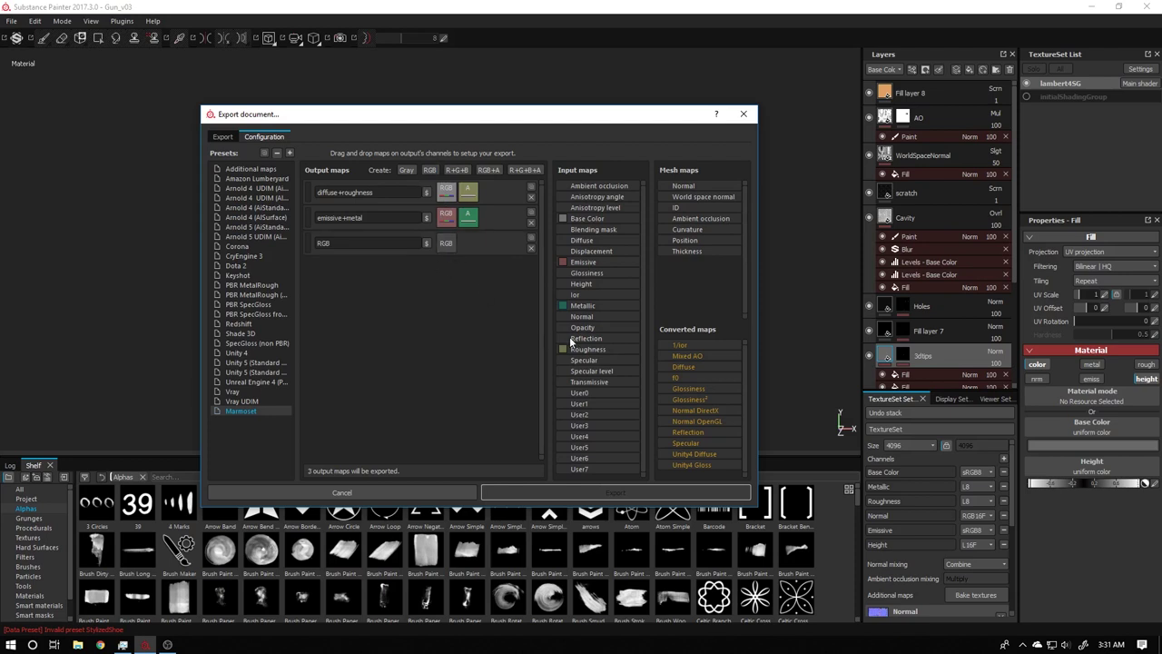
drag(578, 321, 450, 251)
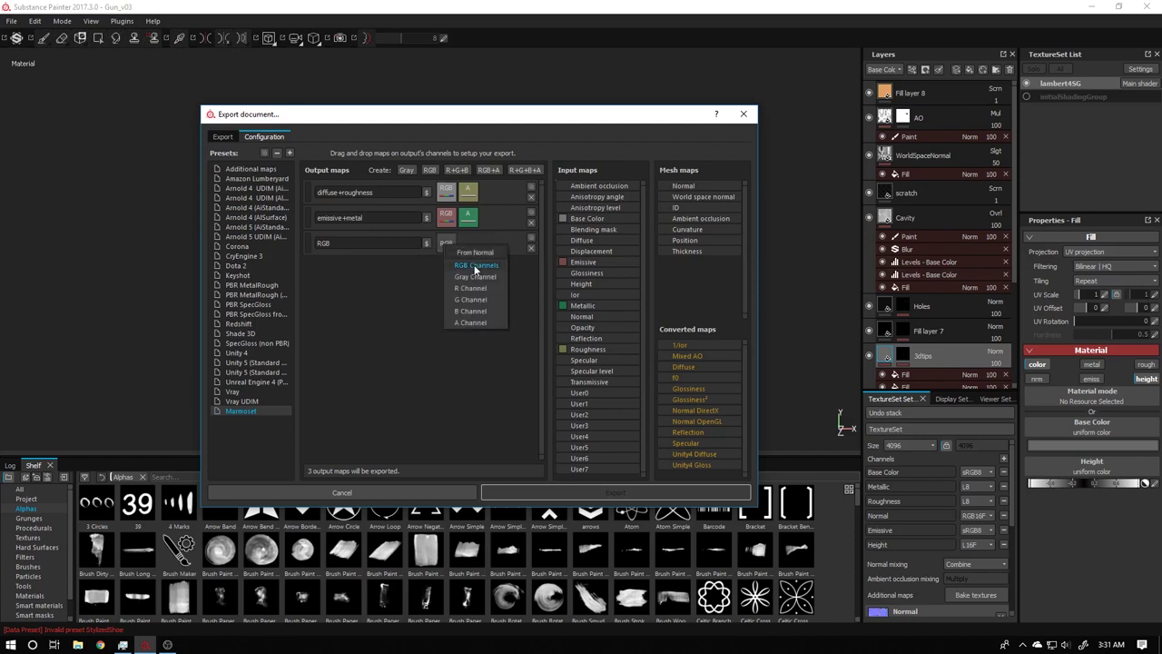
click(472, 265)
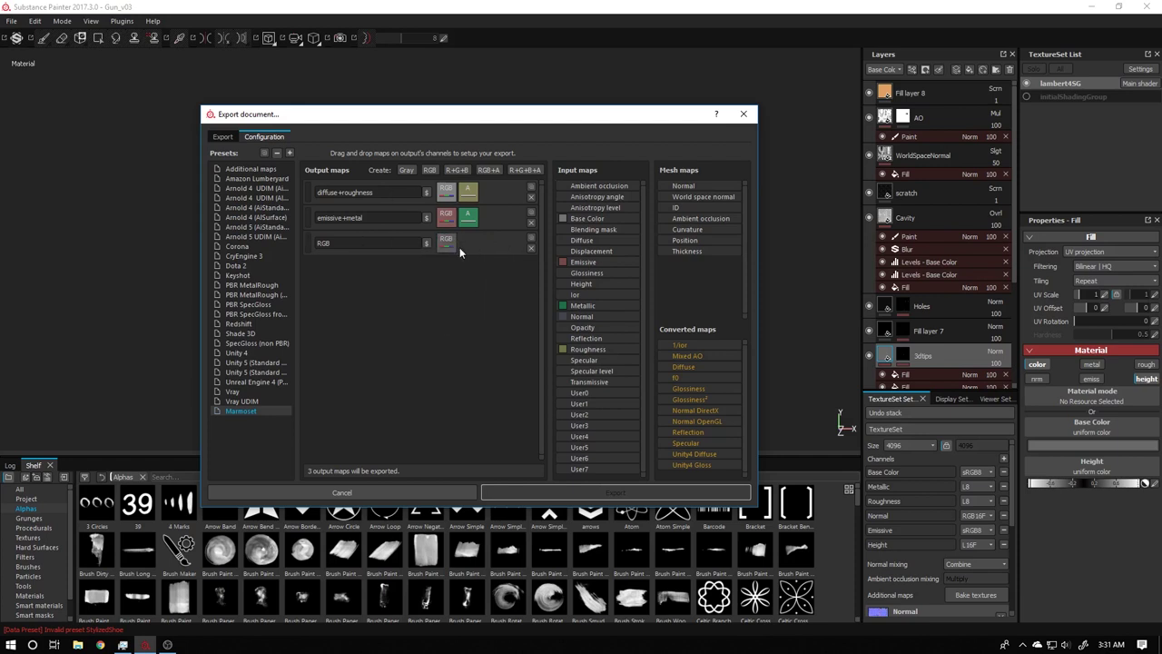
drag(373, 244, 256, 249)
text(Normal)
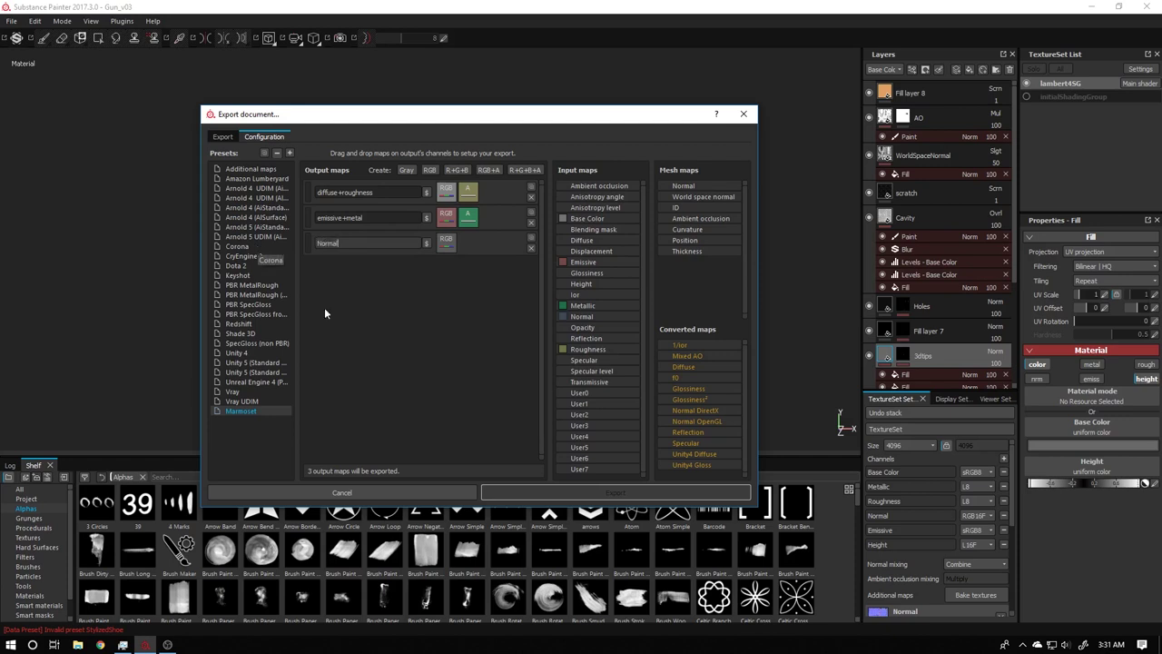
key(Return)
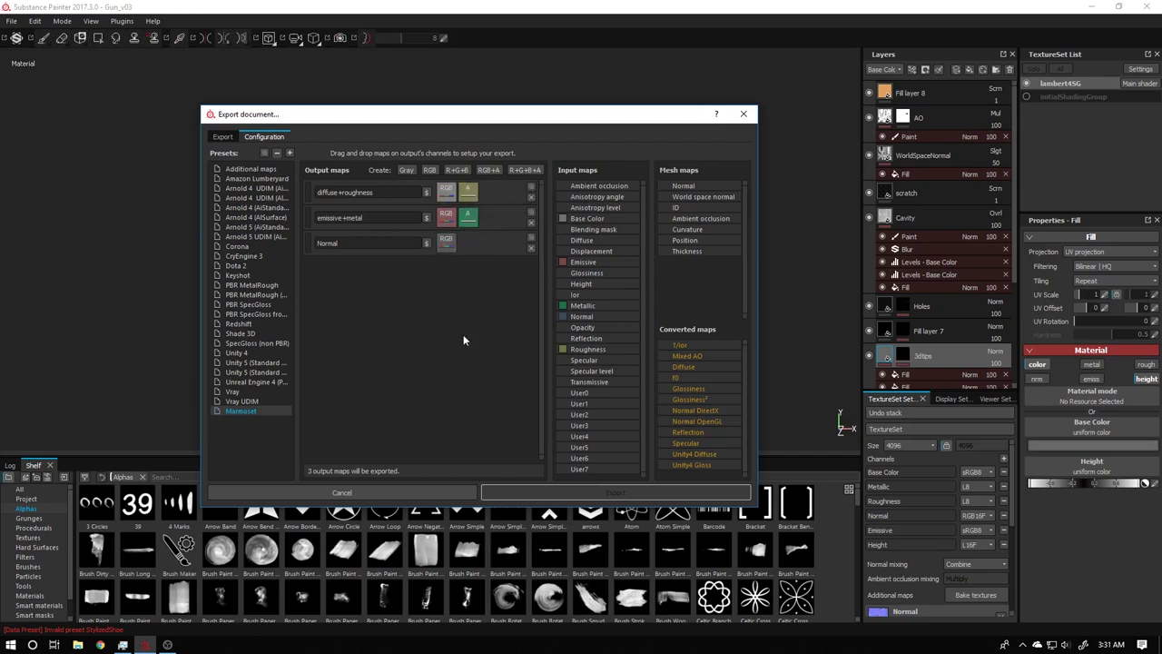
- Set the export config to the Marmoset preset and recheck its output maps
click(227, 137)
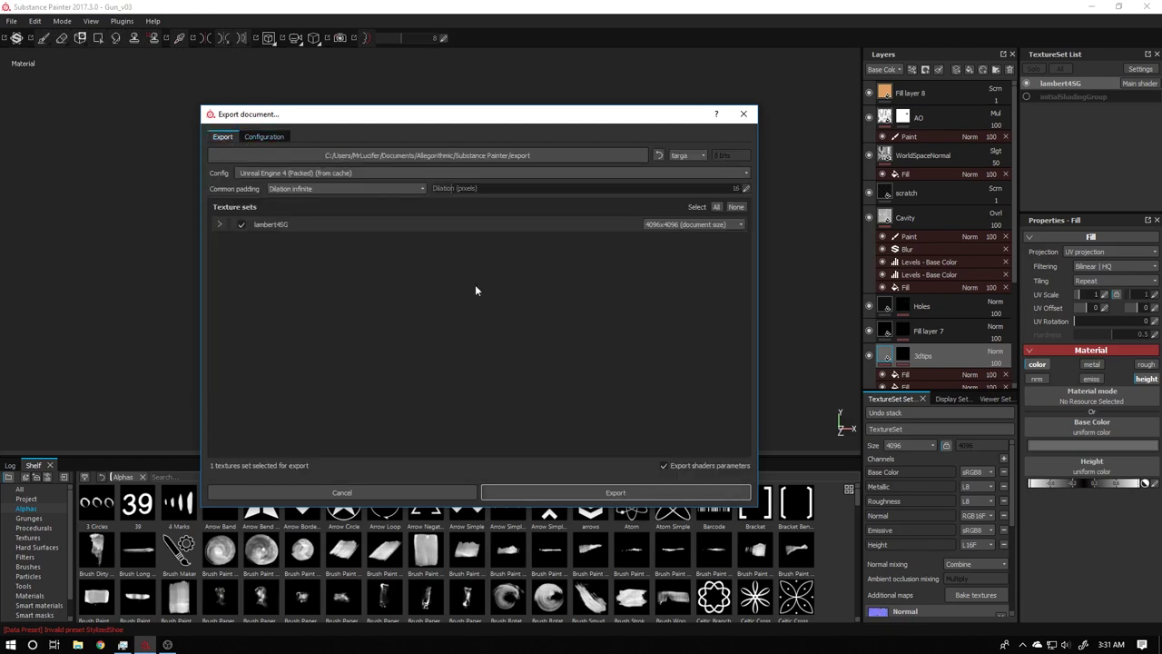
click(278, 172)
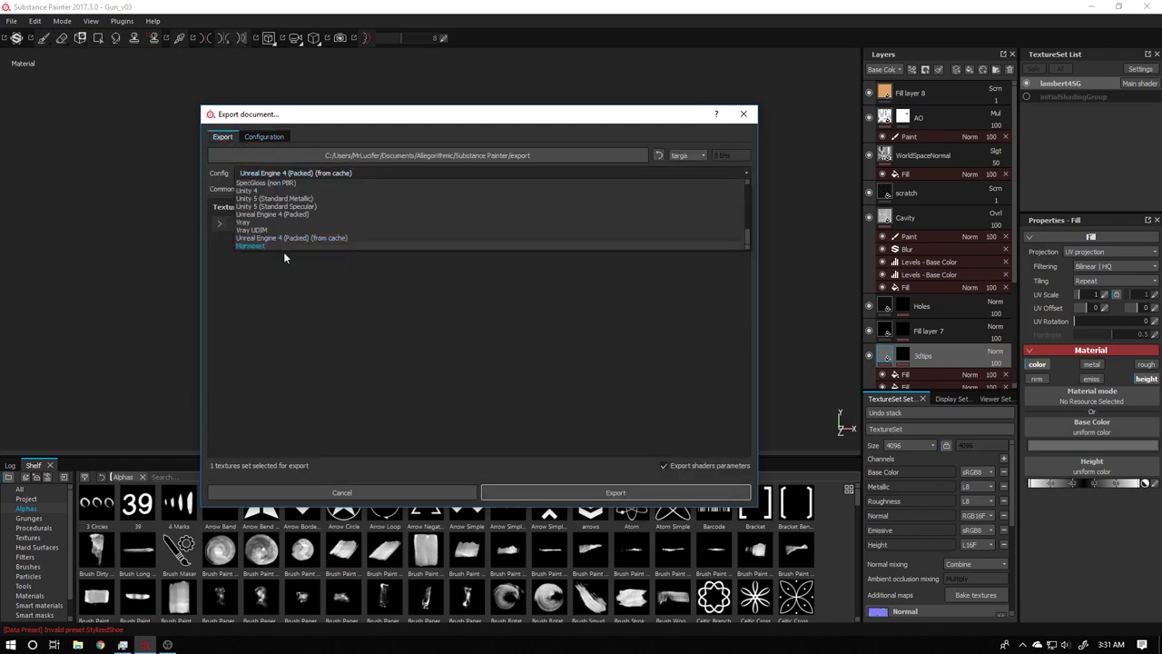
click(287, 172)
click(280, 171)
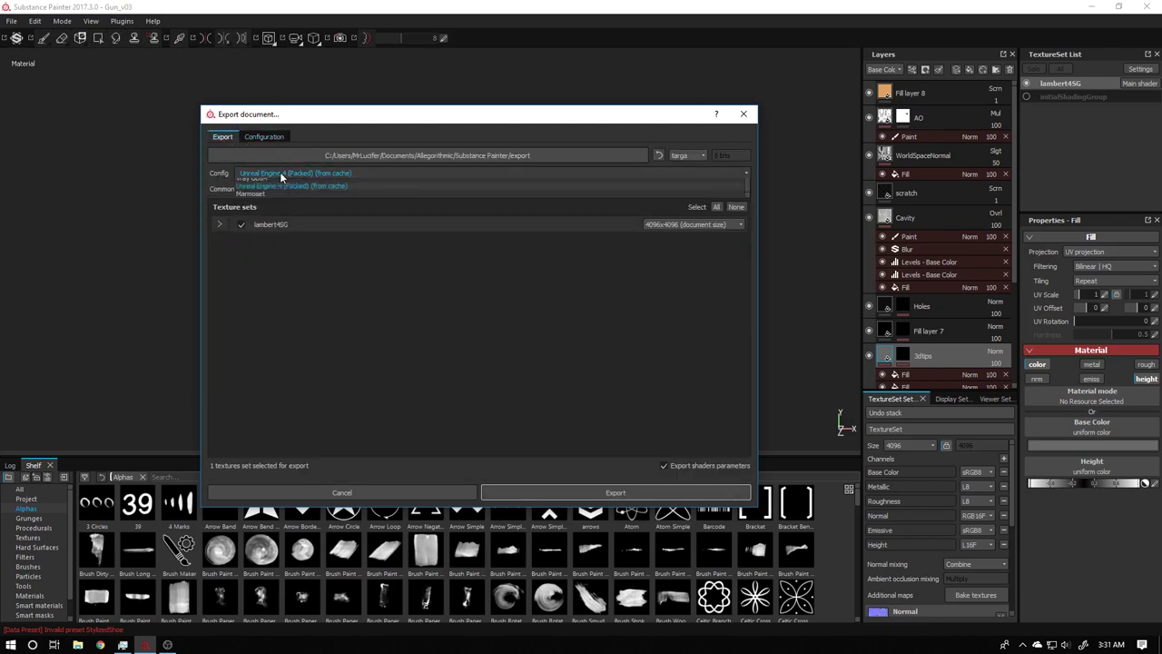
click(253, 244)
click(255, 138)
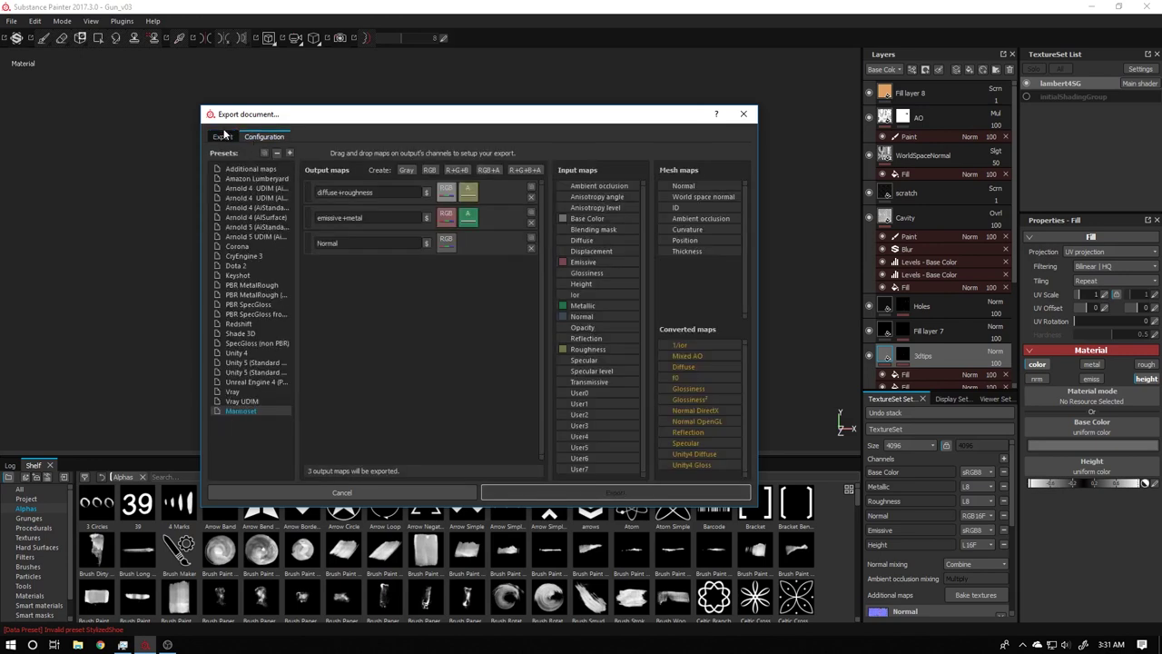
click(224, 136)
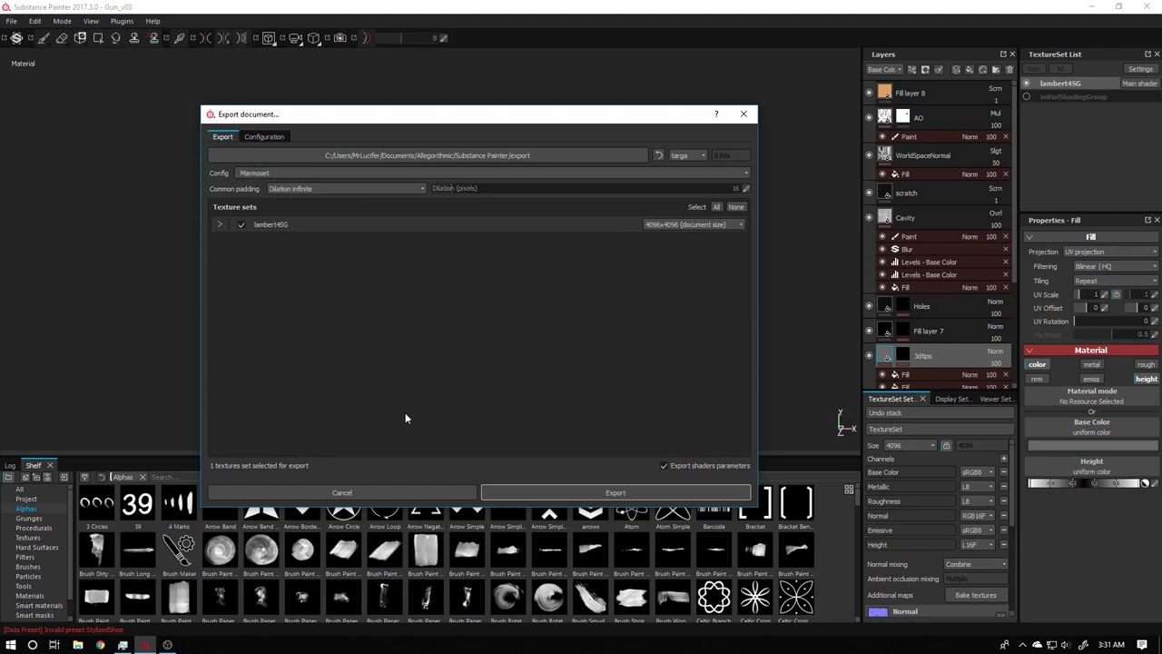
- Set the export destination to a new TracerGun folder created inside Documents
click(465, 155)
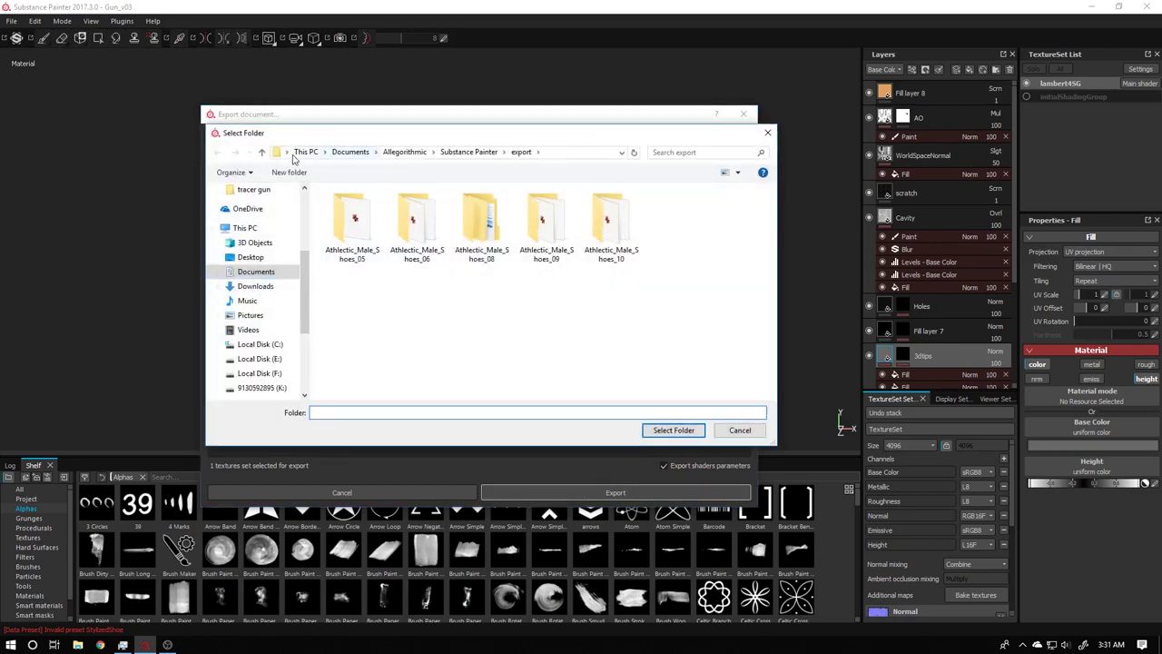
click(264, 277)
click(288, 172)
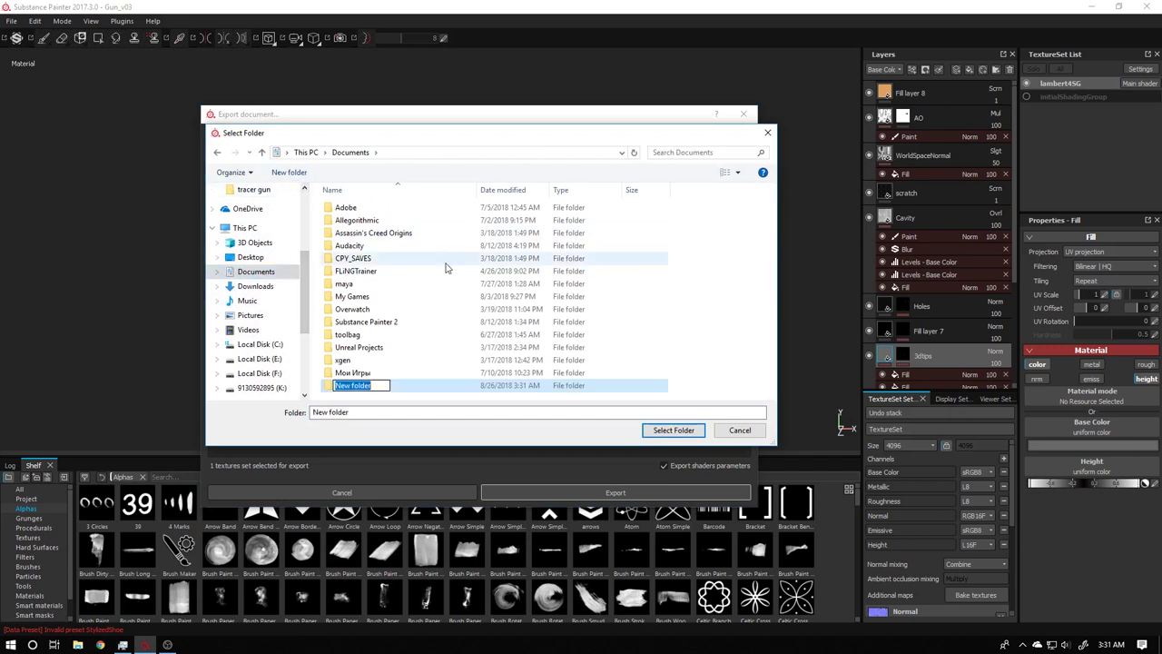
text(TracerGund)
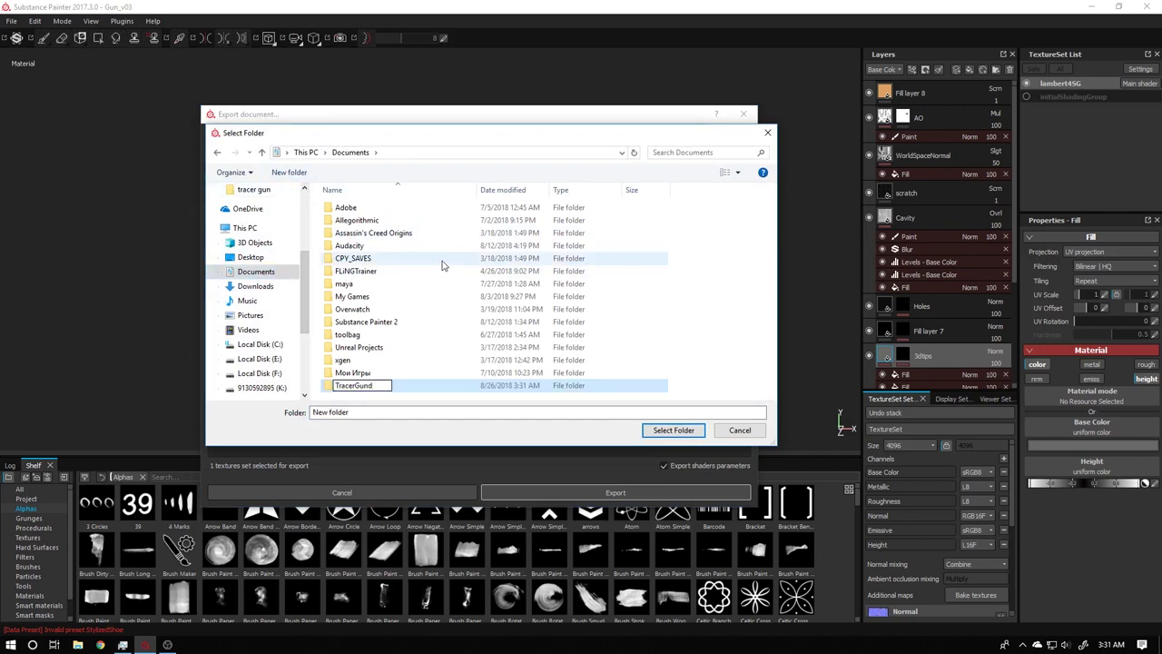
click(666, 437)
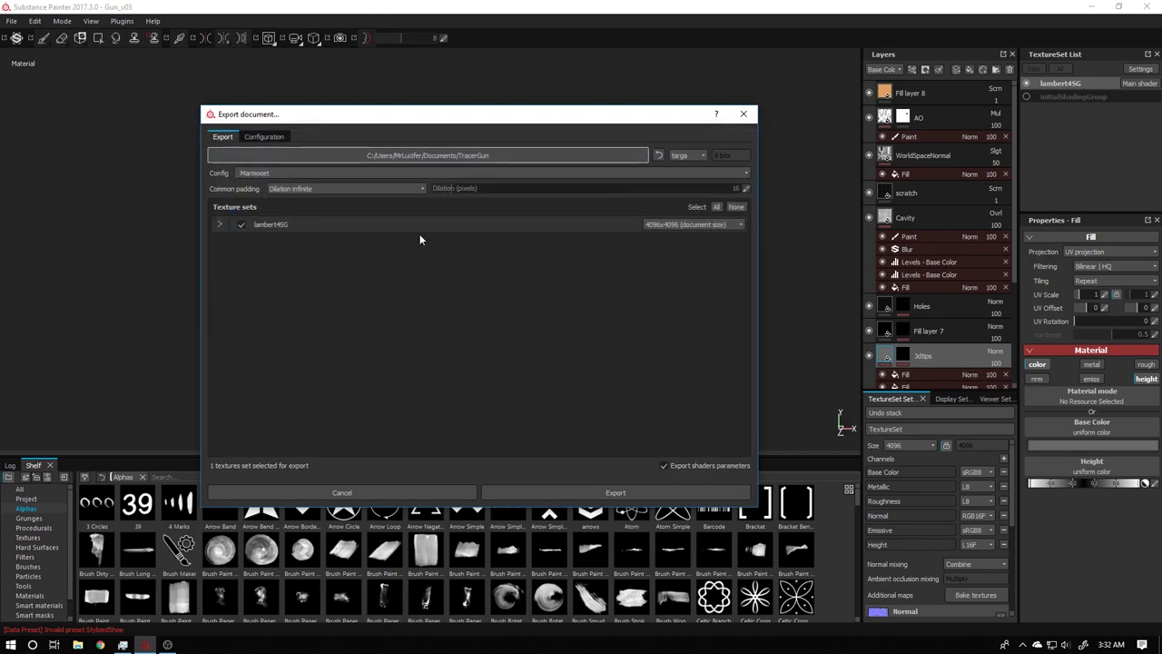
- Review the available file formats, keep targa, and export the lambert4SG texture set with the Marmoset config
click(691, 159)
click(687, 160)
click(687, 160)
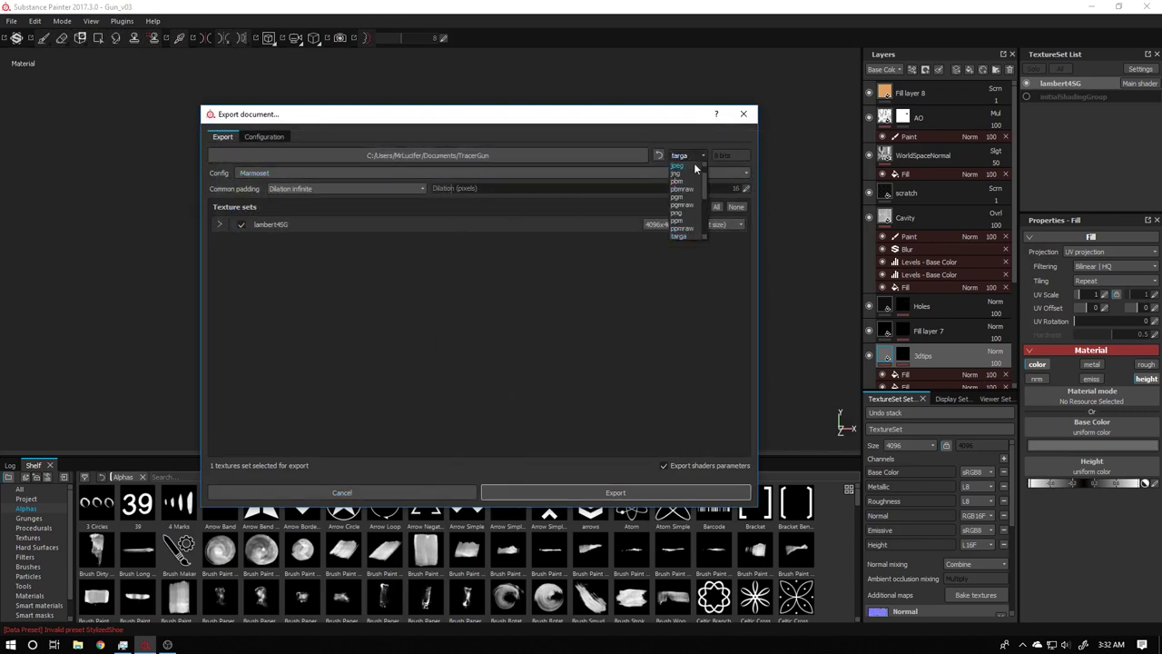
click(696, 166)
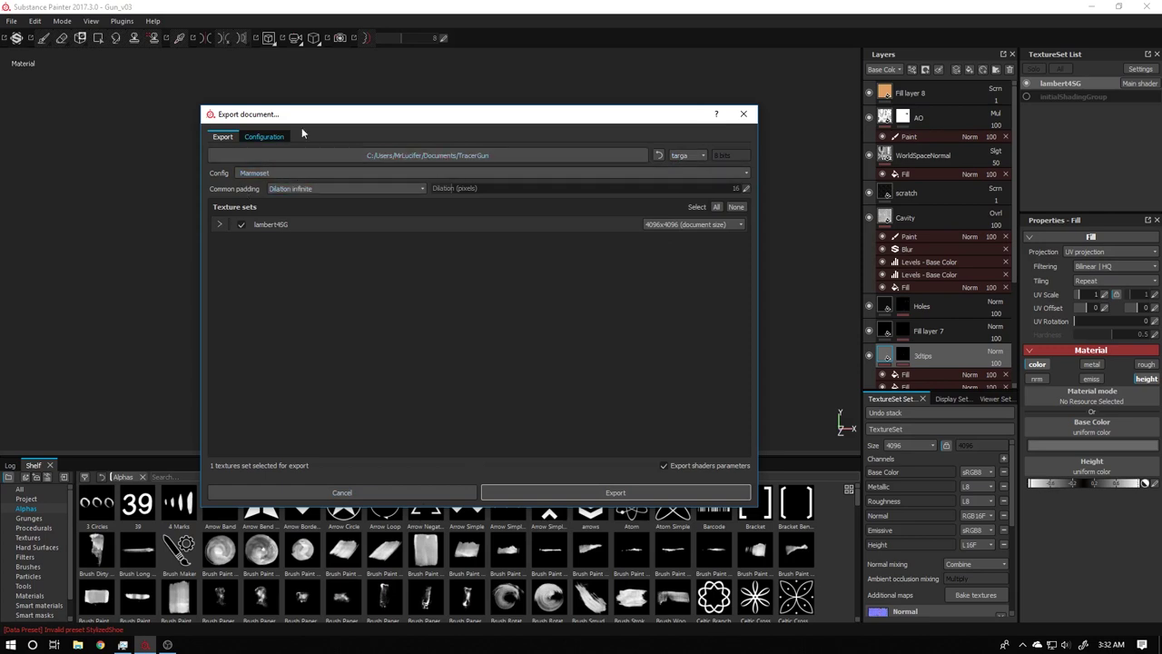
click(525, 490)
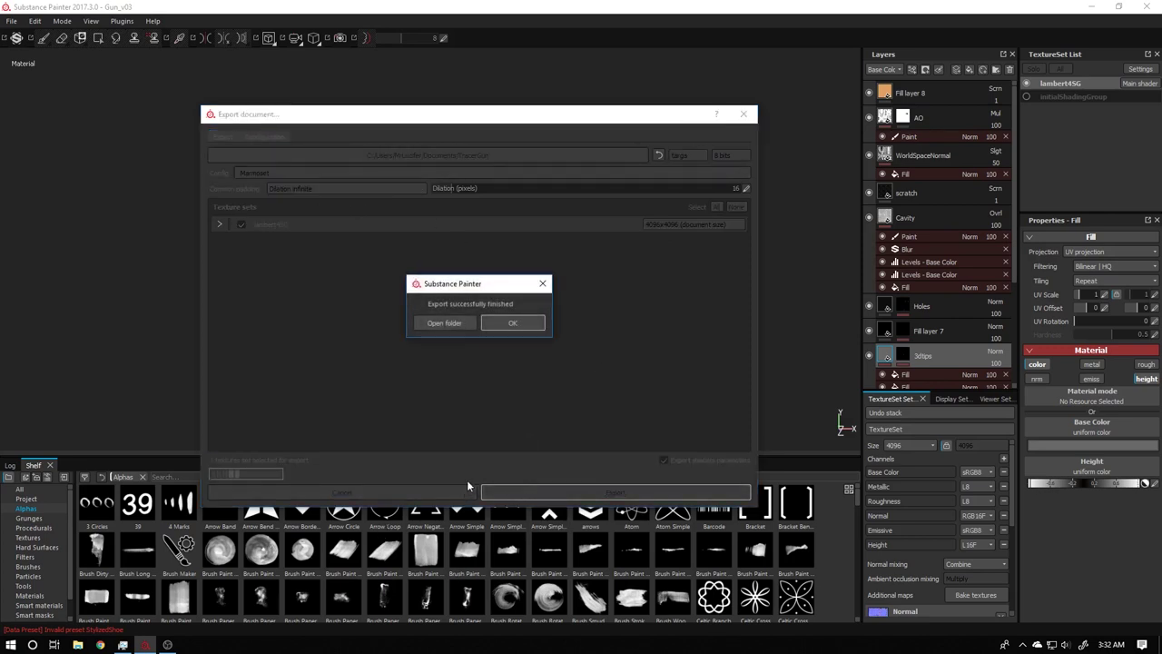
- Open the export folder and examine the exported diffuse+roughness, emissive+metal and Normal maps
click(452, 324)
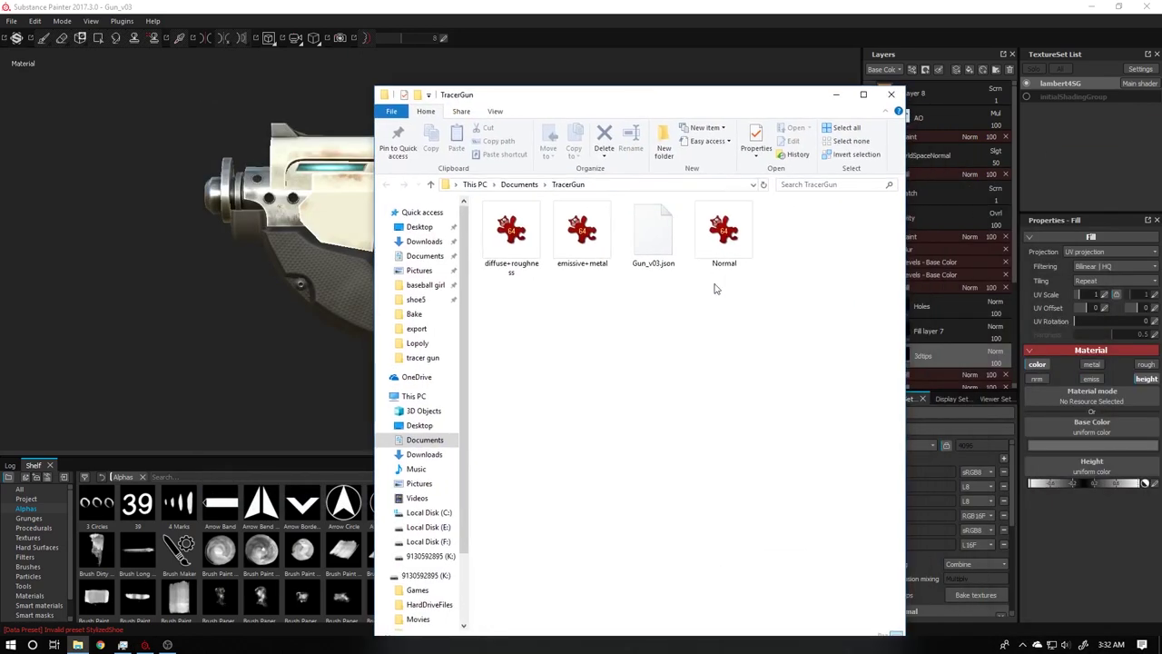
drag(508, 327, 599, 263)
drag(733, 305, 771, 249)
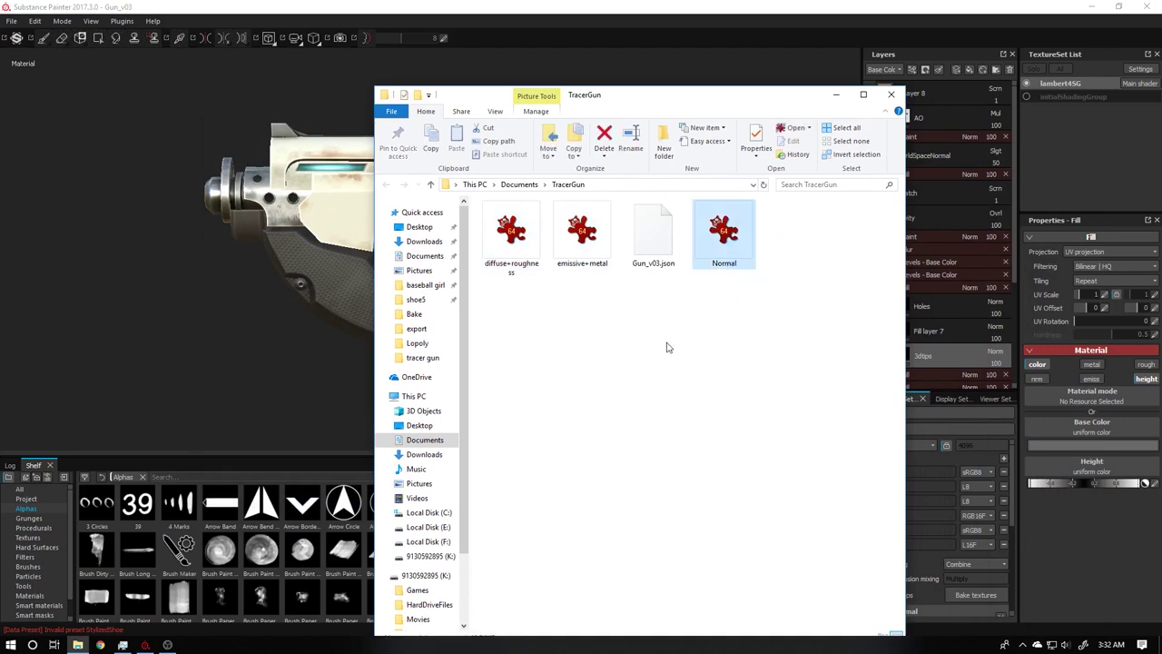
drag(506, 323, 594, 259)
drag(695, 346, 789, 255)
drag(503, 318, 513, 297)
click(511, 268)
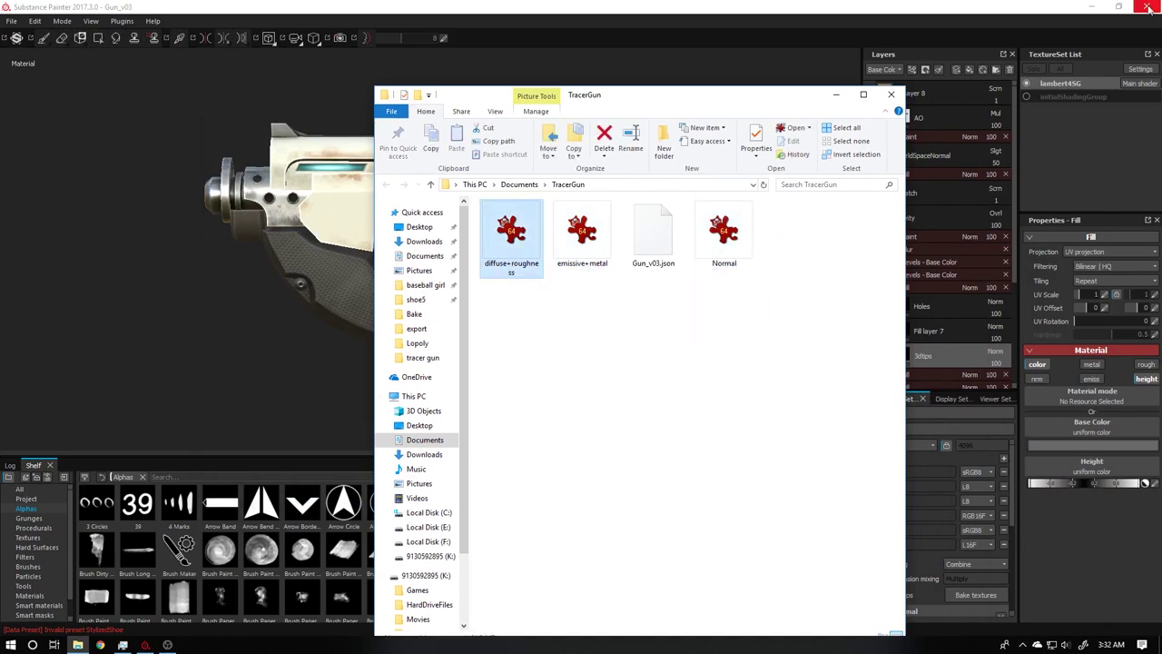
- Minimize Substance Painter and launch Marmoset Toolbag 3
click(1092, 8)
click(11, 645)
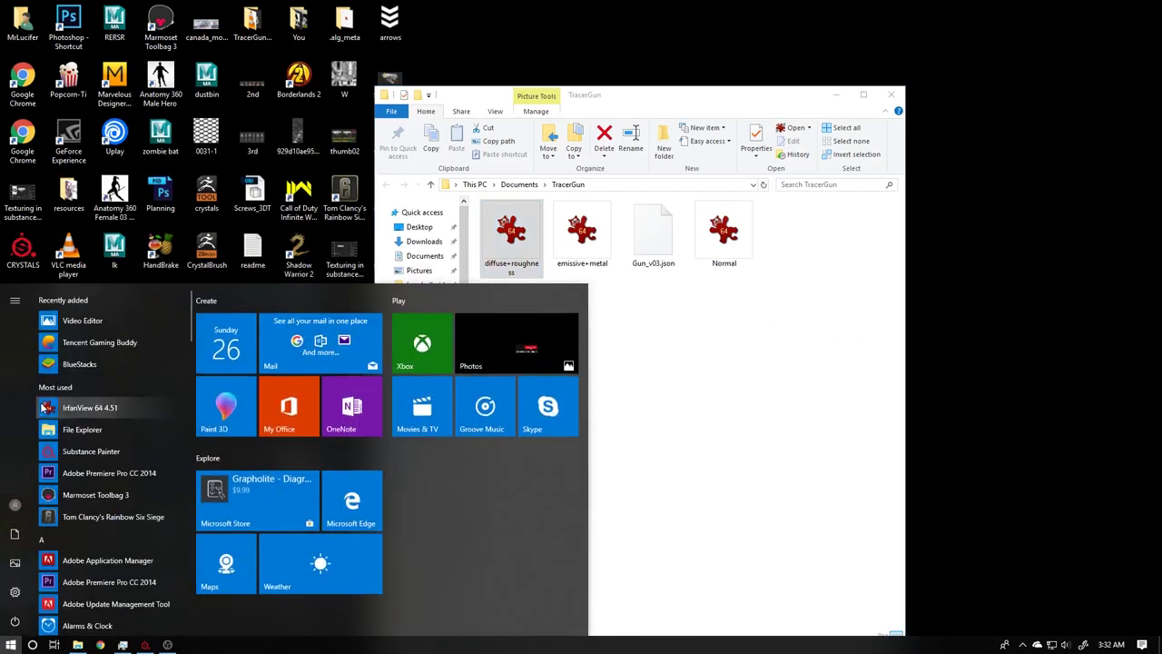
text(mar)
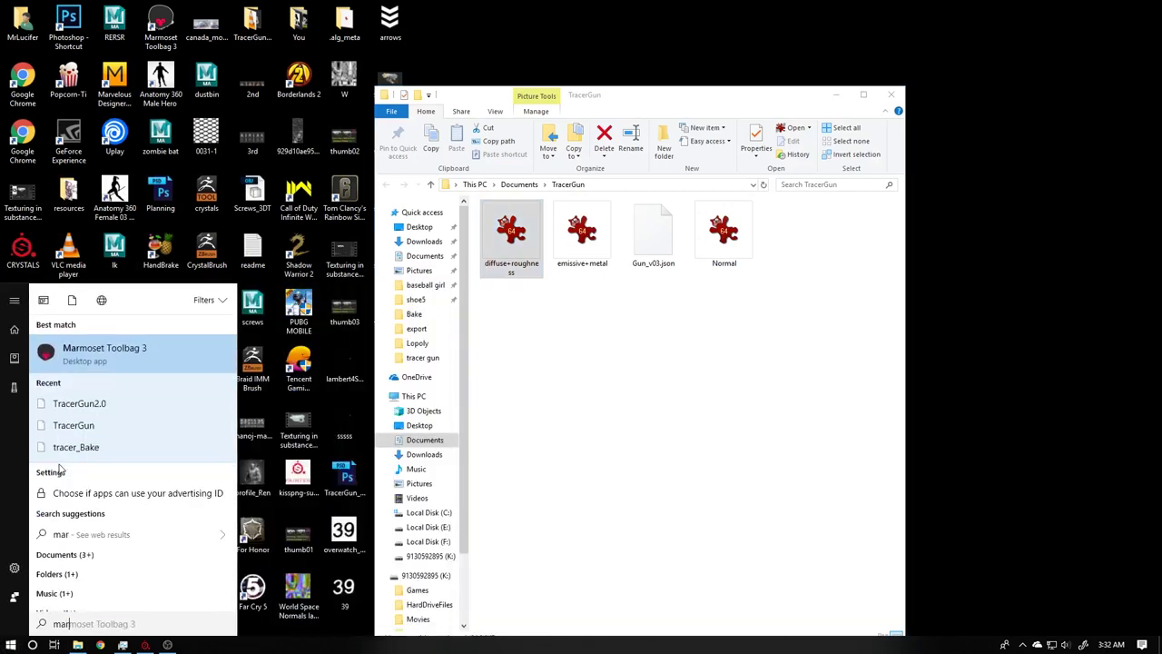
key(Return)
- Search the installed programs for Photoshop and launch it
key(super)
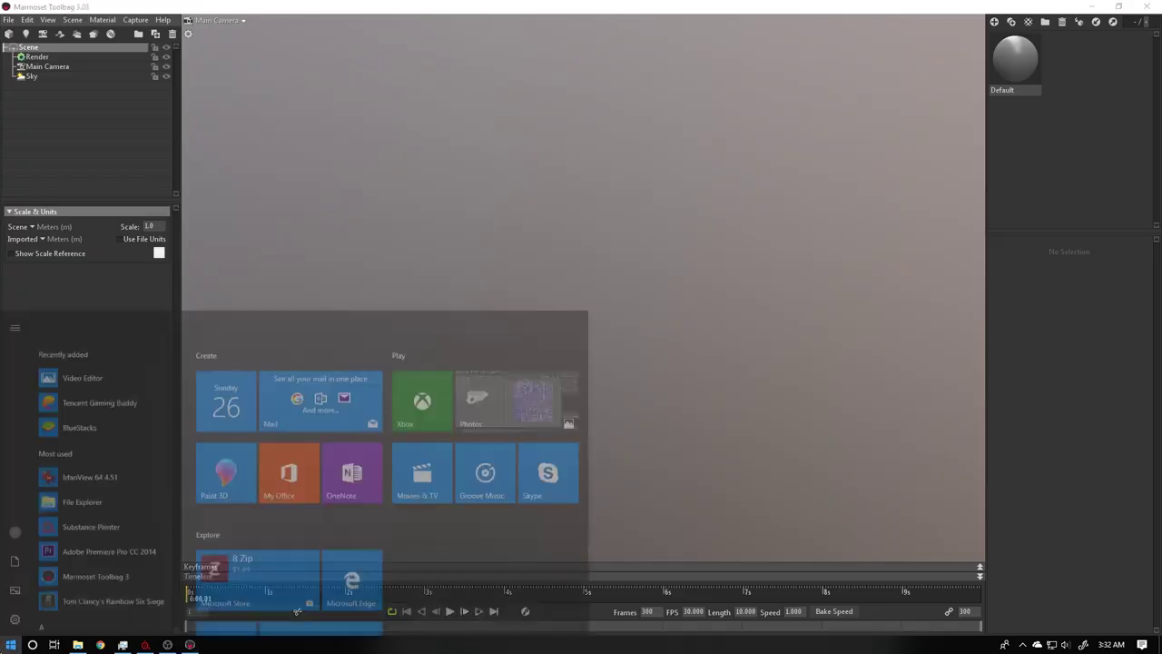
text(pg)
key(BackSpace)
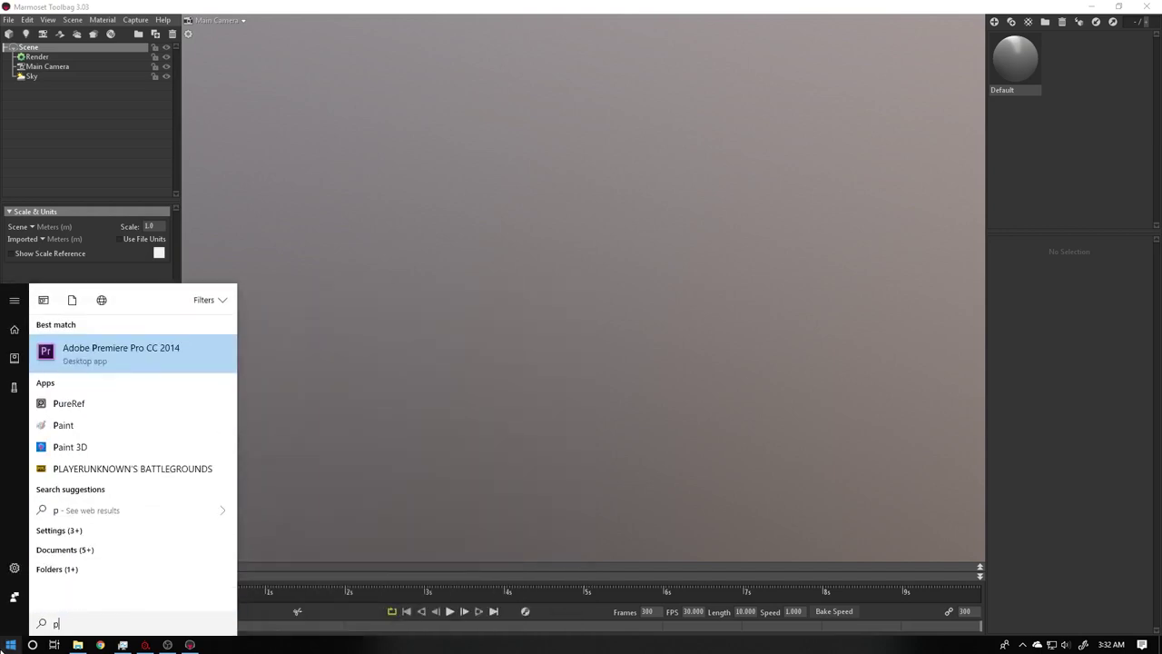
text(hoto)
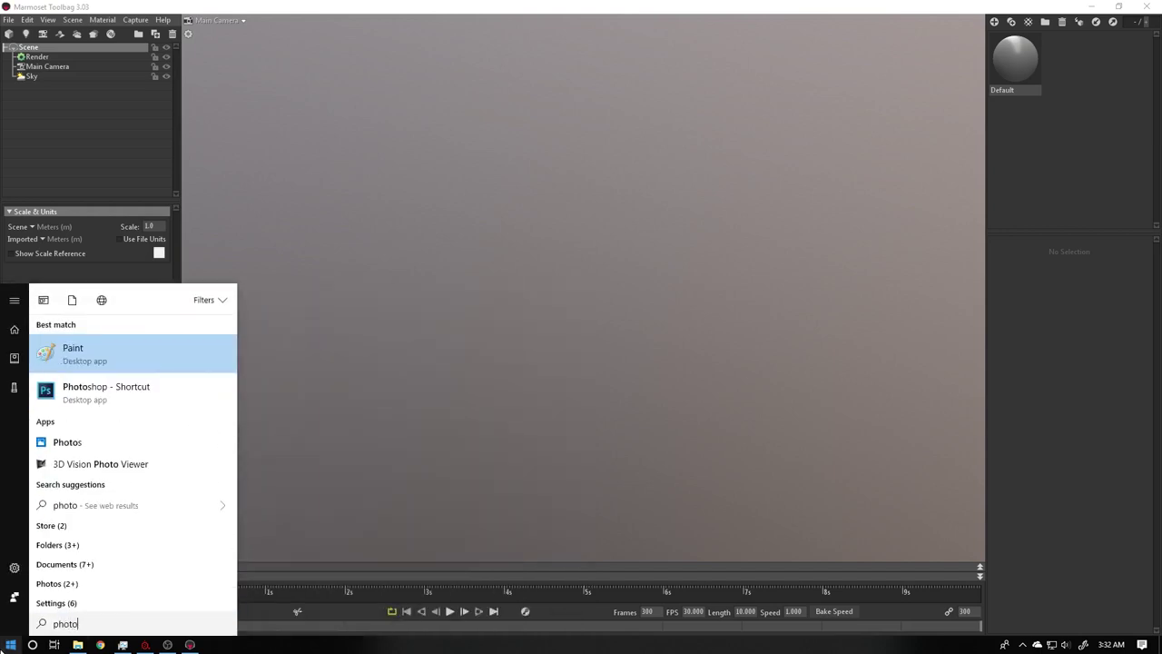
click(113, 405)
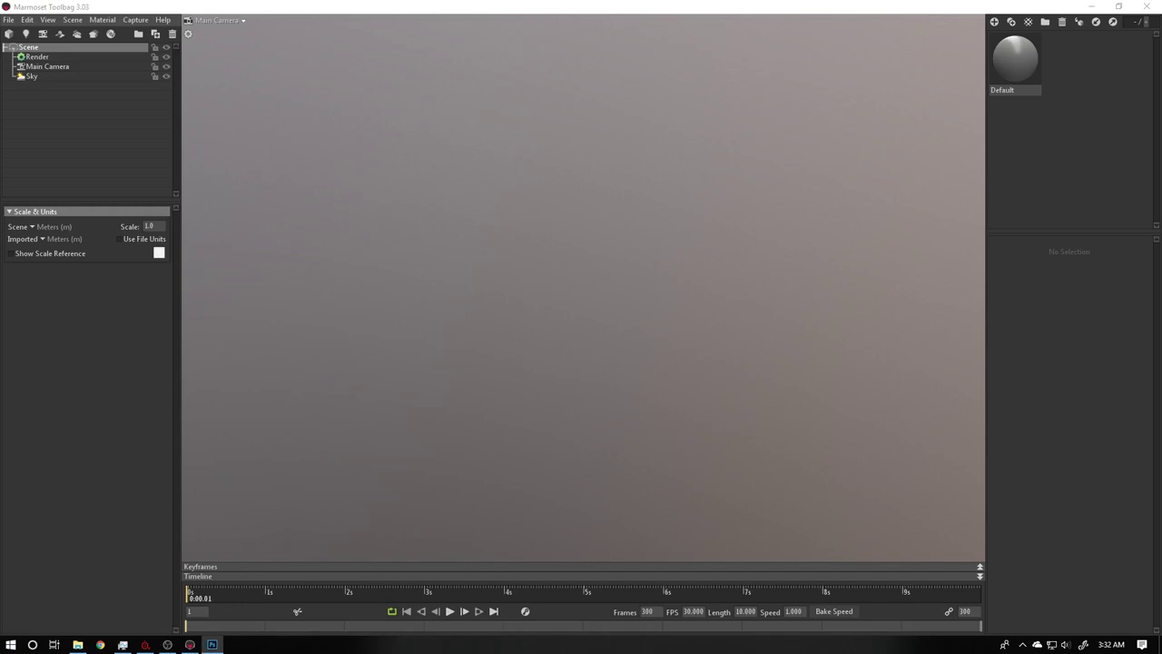
click(9, 21)
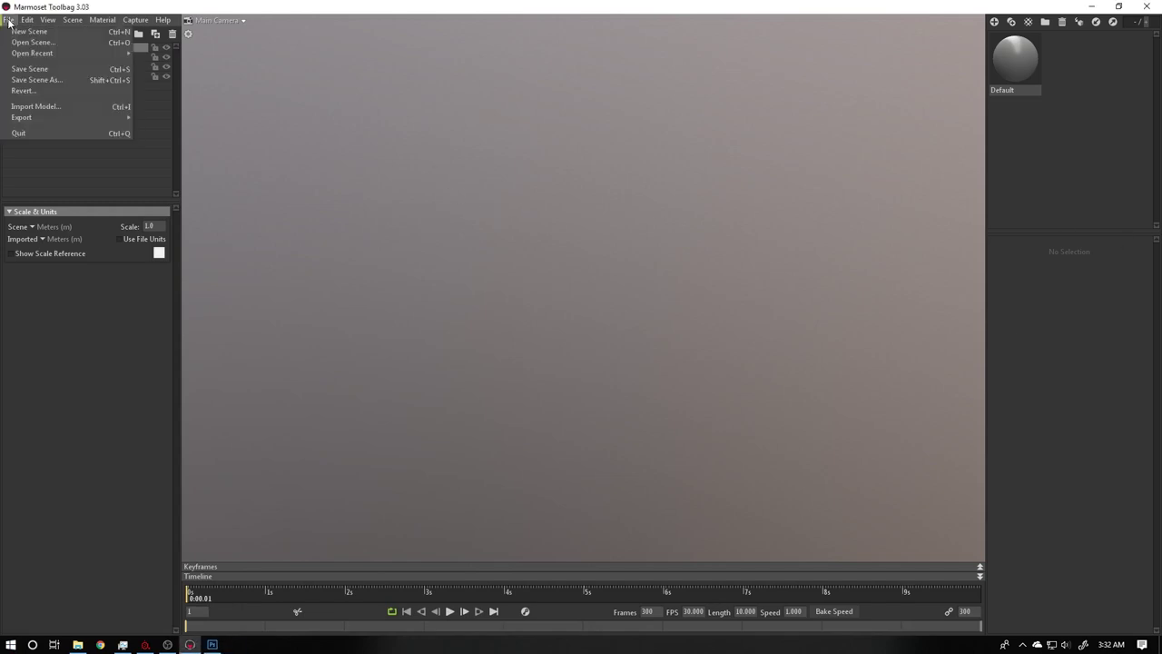
mouse_move(28, 19)
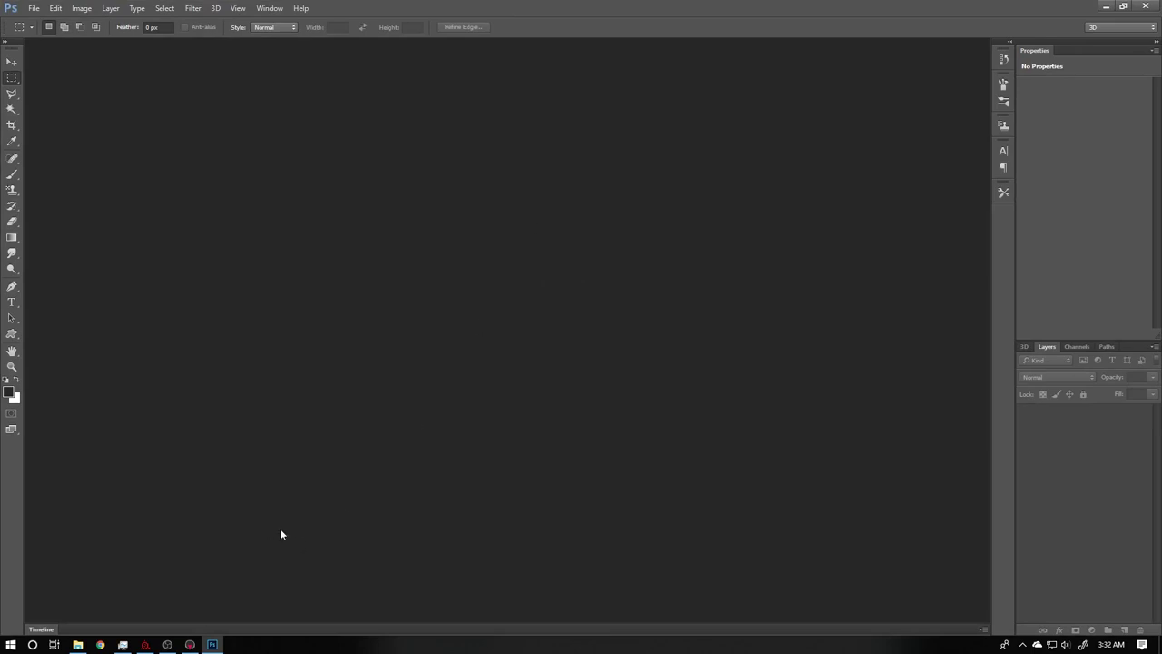
- Open the diffuse+roughness texture from the TracerGun folder in Photoshop
click(77, 644)
click(563, 330)
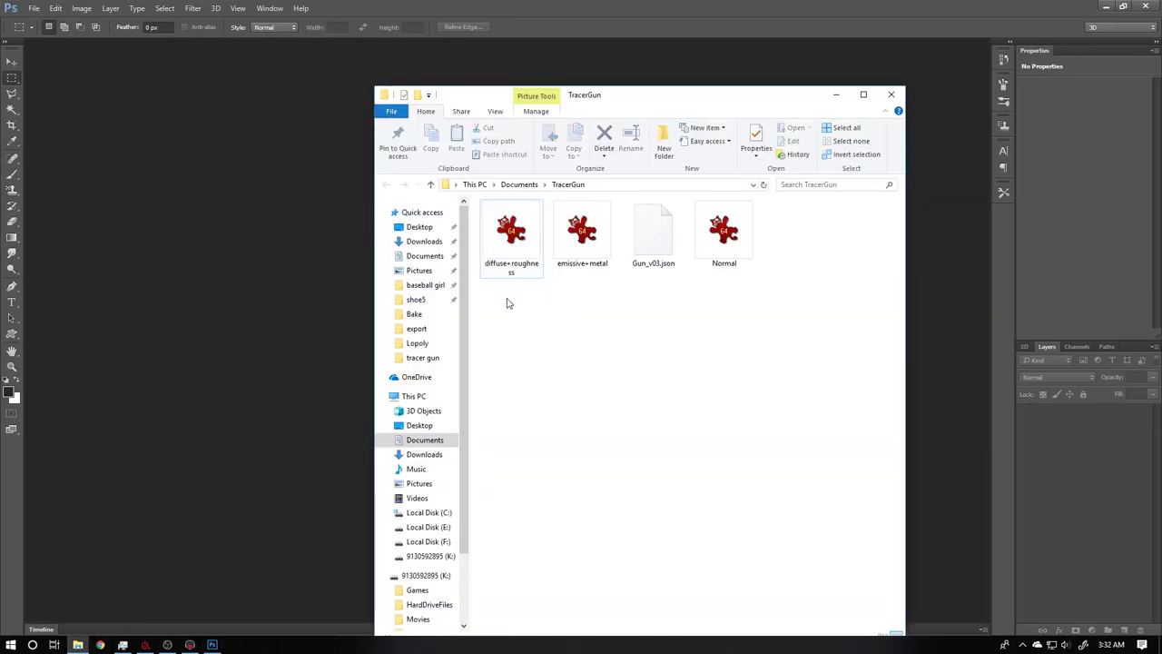
drag(510, 265, 182, 218)
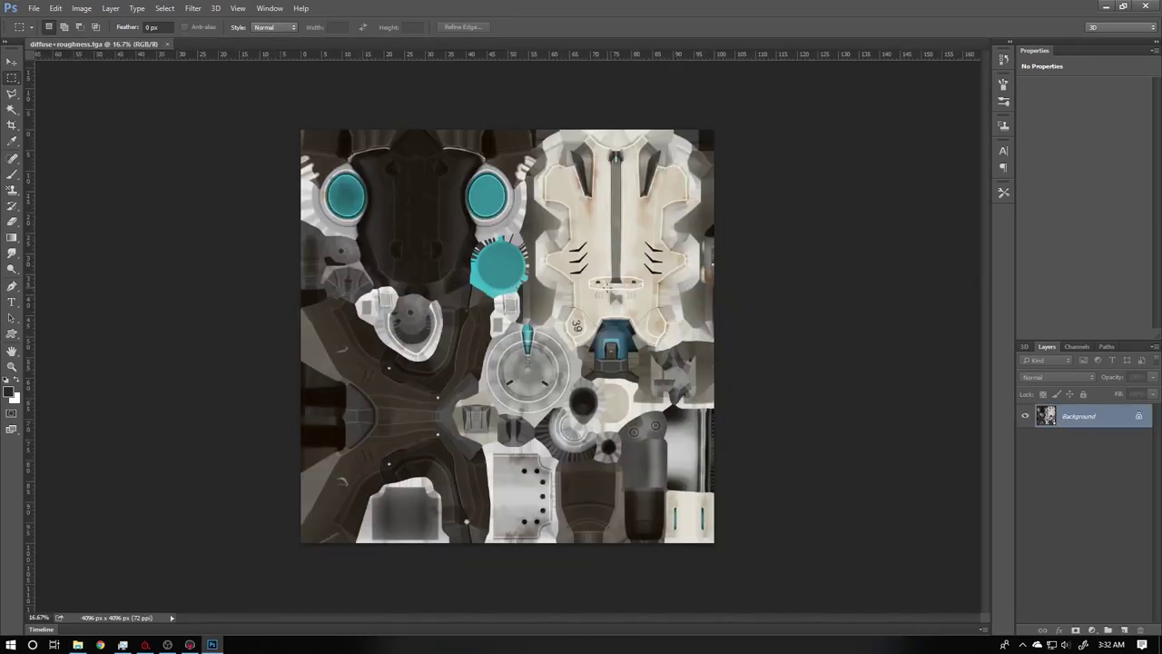
- Examine the diffuse+roughness texture's channels, viewing the combined RGB and the Alpha 1 channel on its own
click(1076, 348)
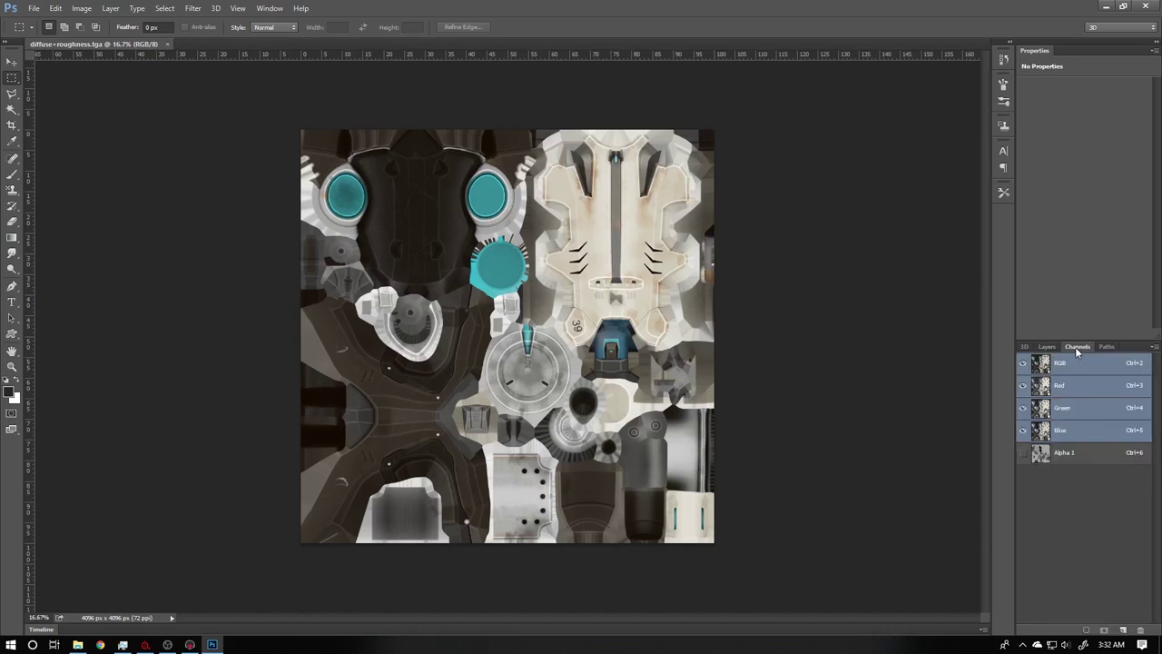
click(270, 8)
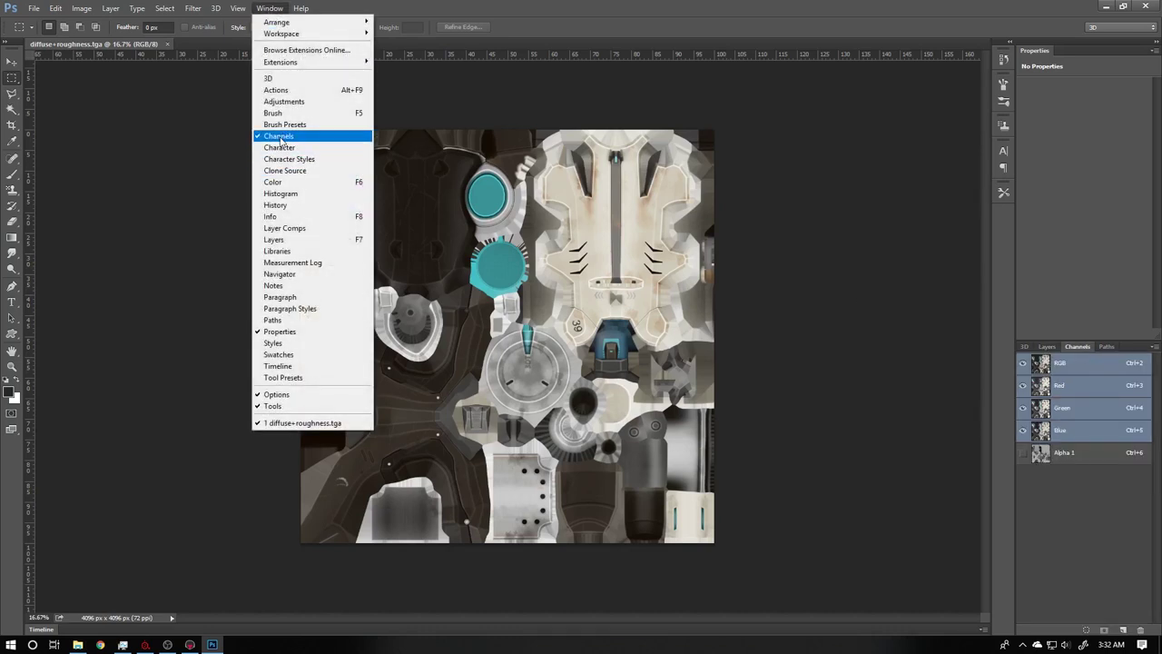
click(1073, 366)
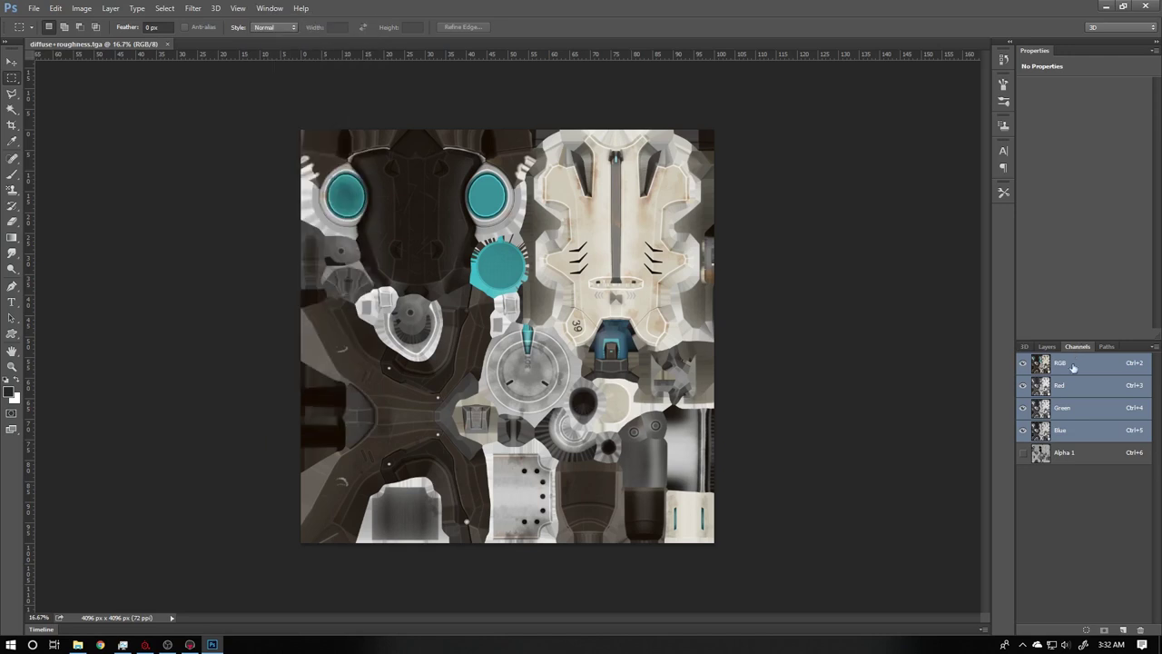
click(1071, 457)
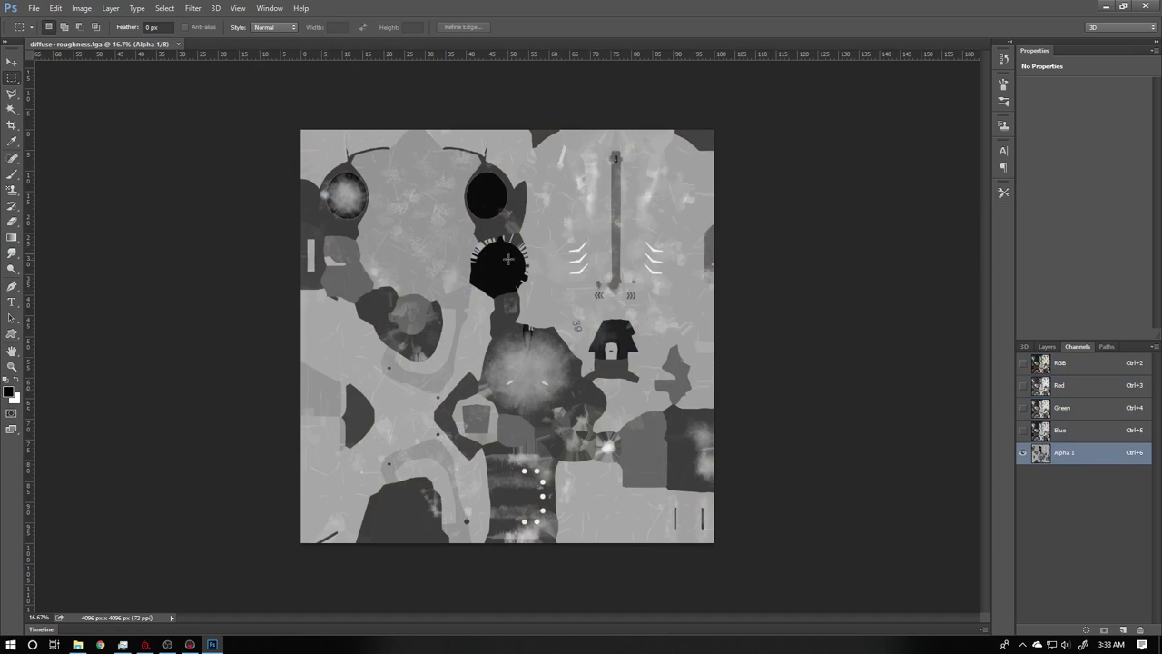
key(alt+Tab)
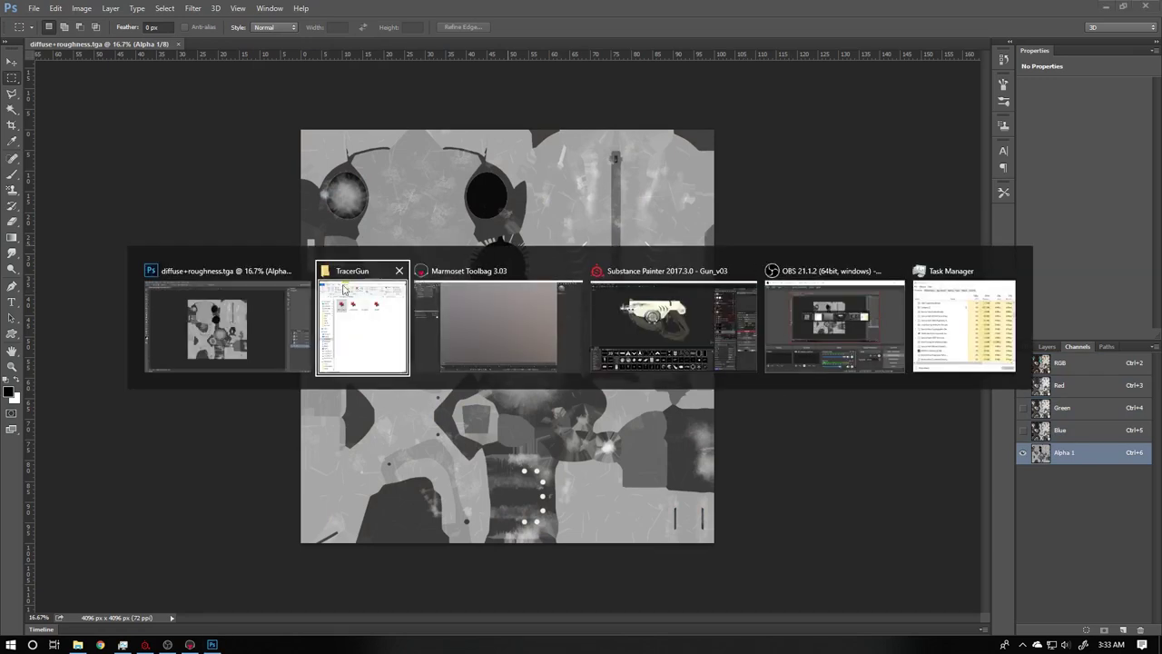
click(674, 322)
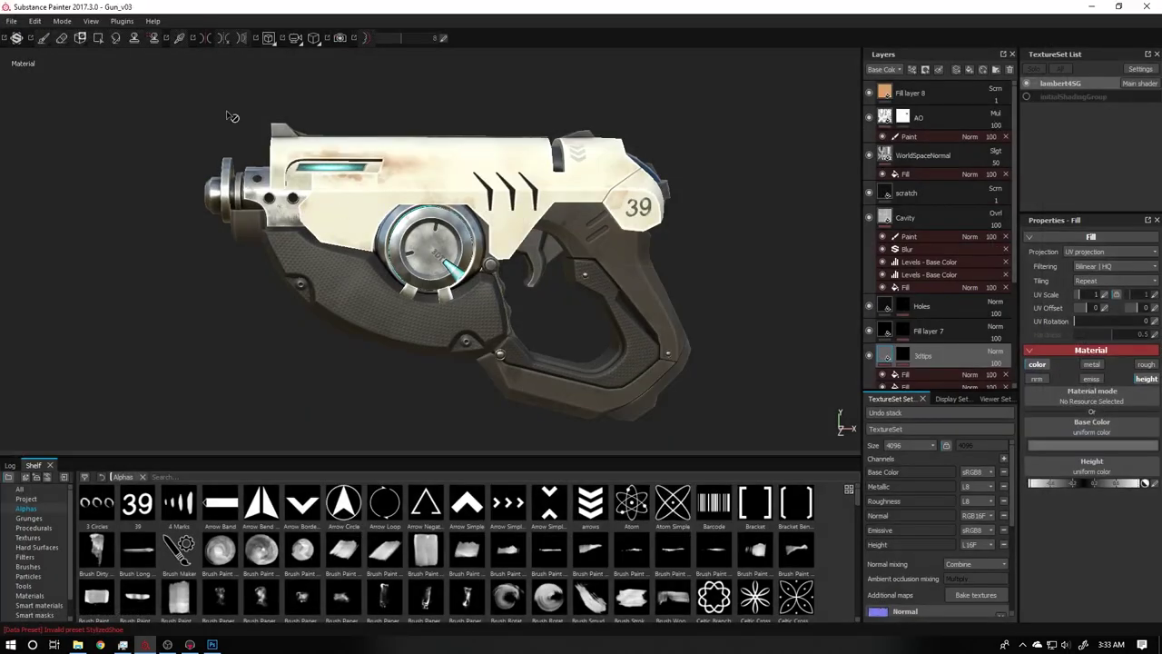
key(alt+Tab)
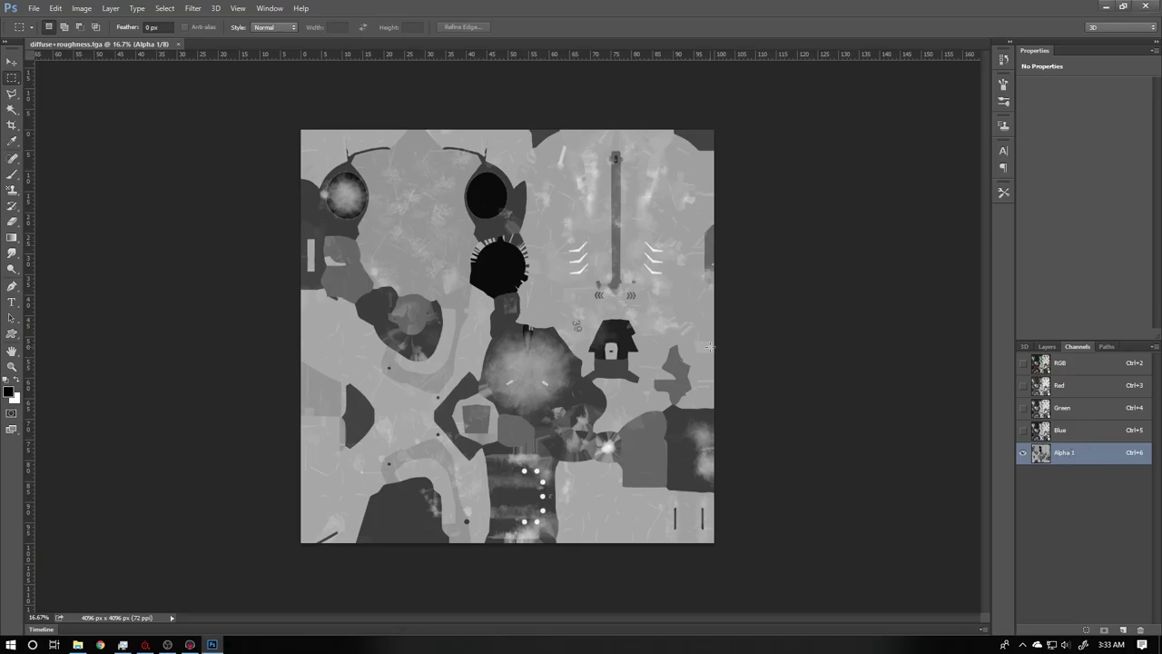
- Switch to Marmoset Toolbag, dismiss the news window and import the GunPosed model from the Lopoly folder
key(alt+Tab)
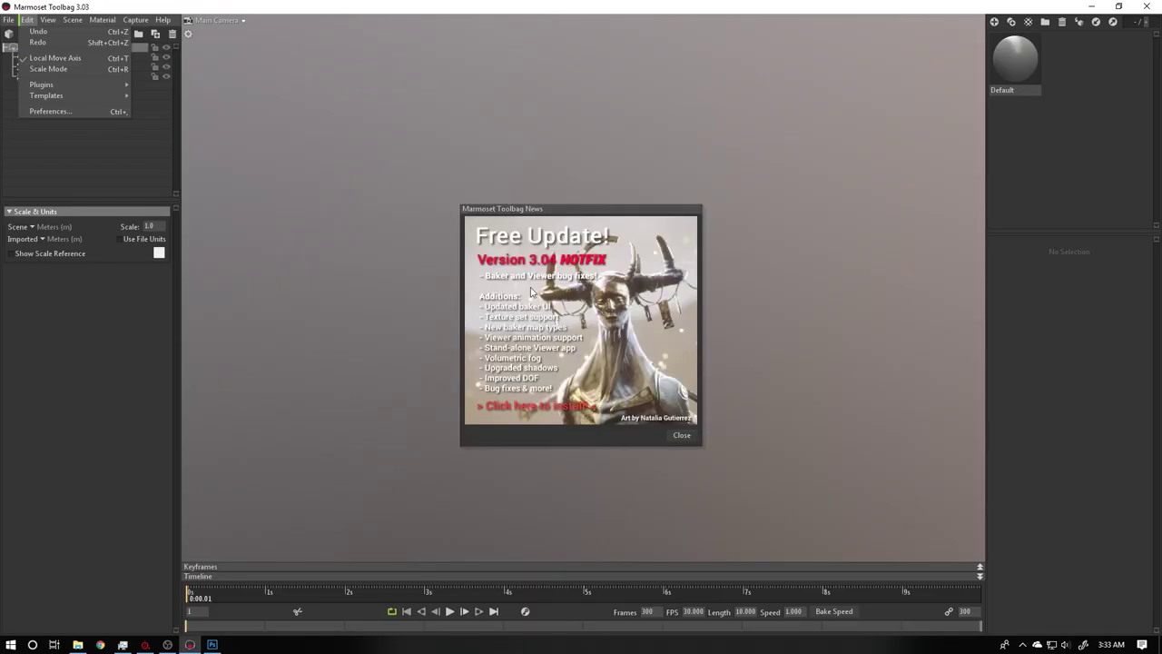
click(680, 436)
click(8, 20)
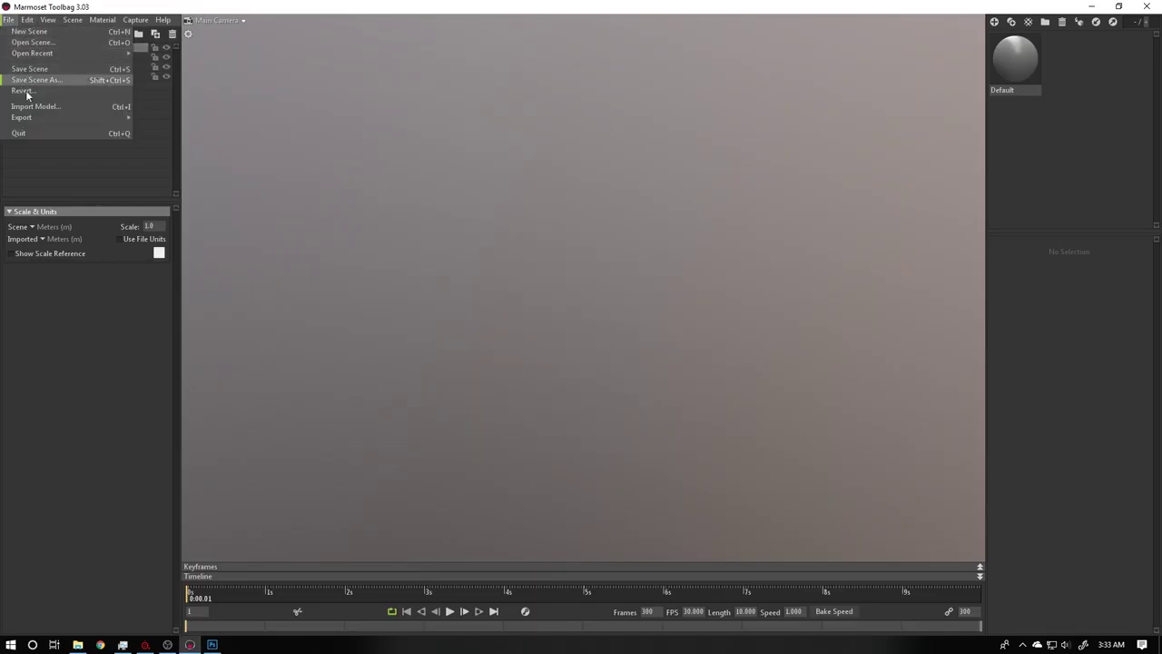
click(55, 107)
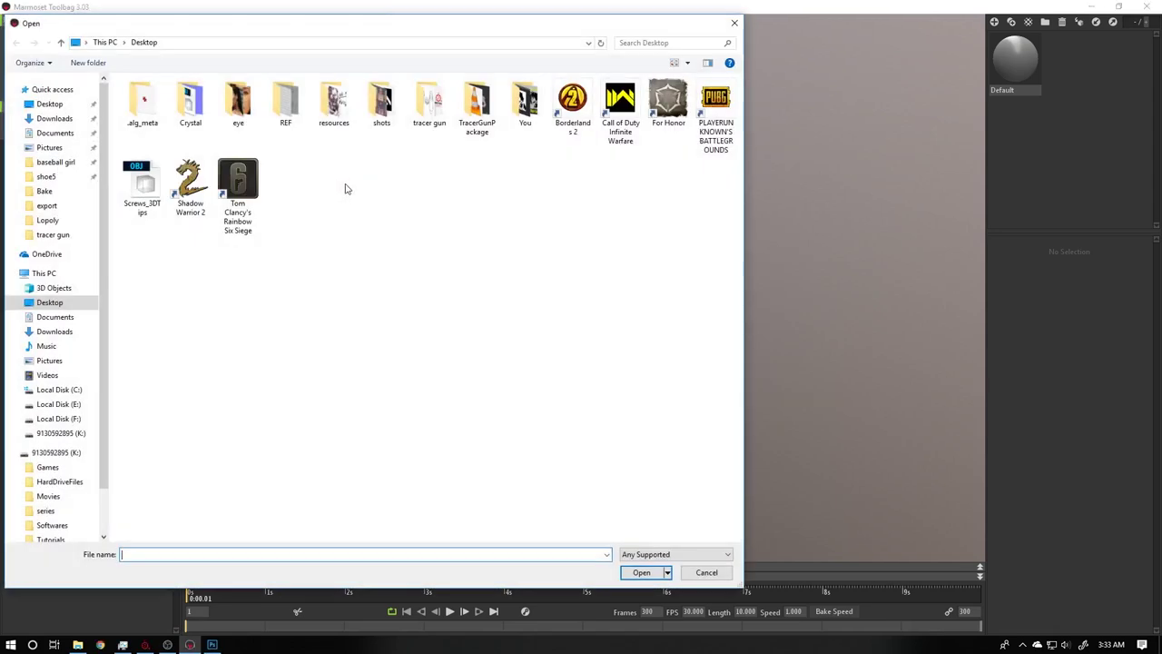
click(54, 234)
click(86, 221)
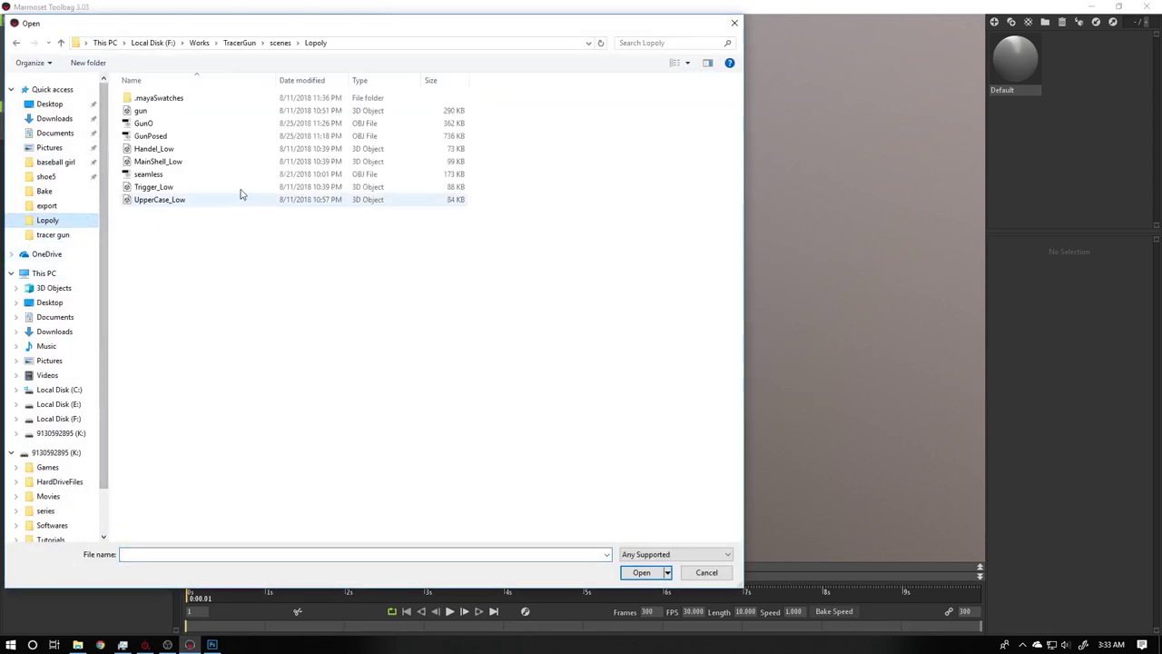
click(154, 136)
double_click(162, 138)
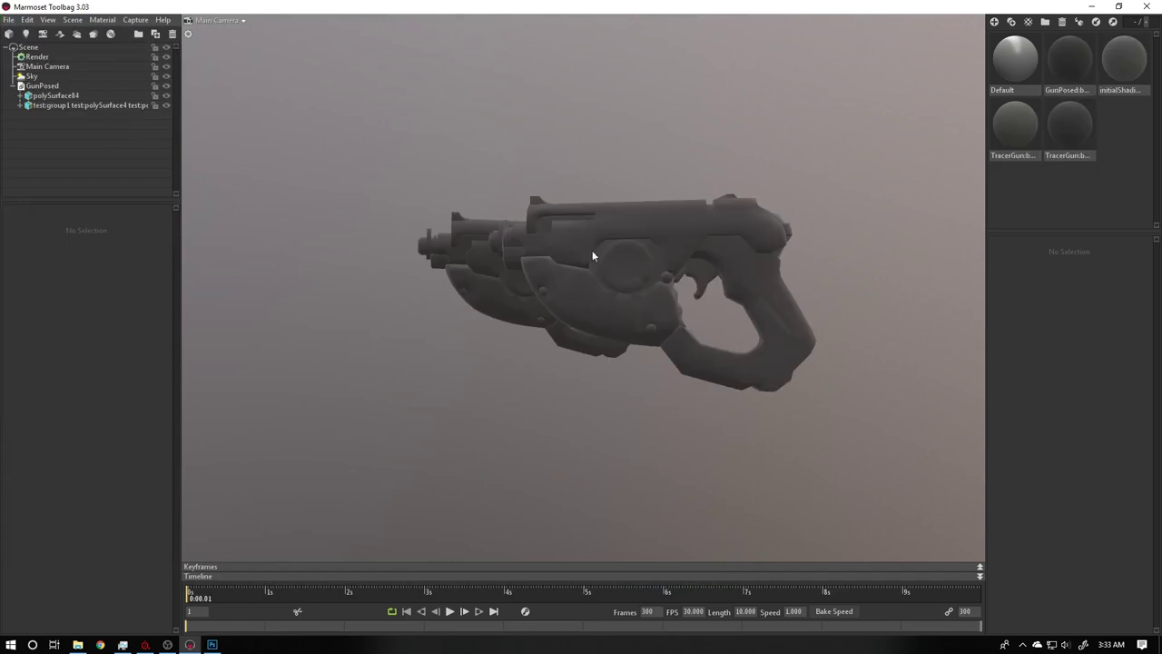
- Light the scene with the Garage sky preset
drag(592, 249, 308, 246)
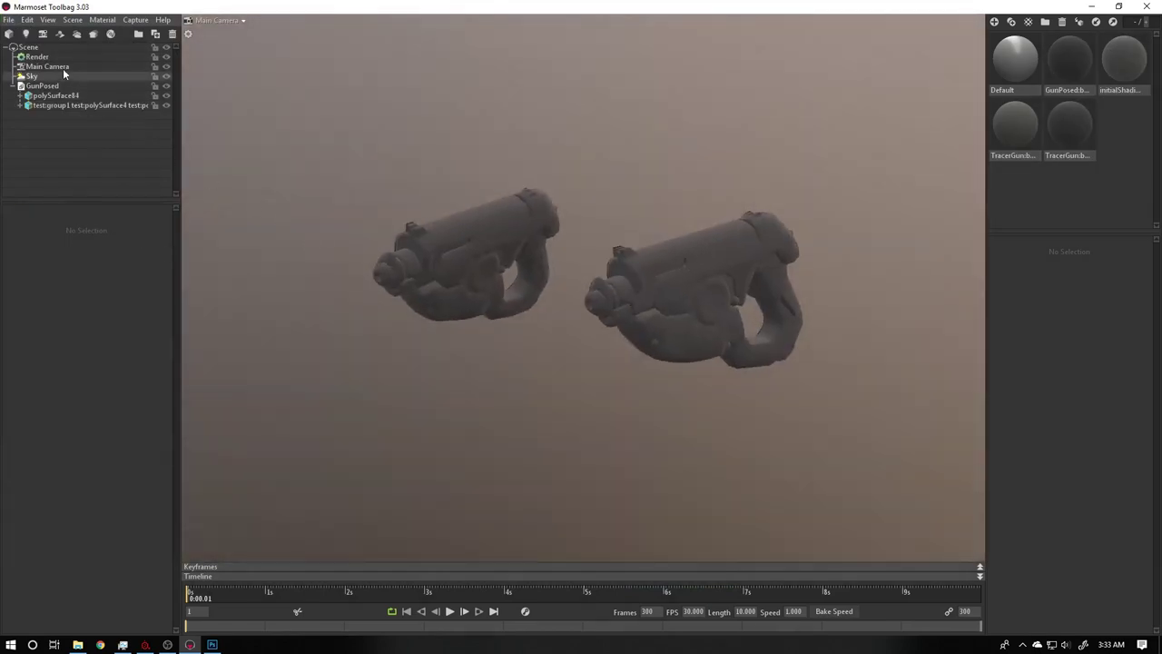
drag(462, 171, 444, 161)
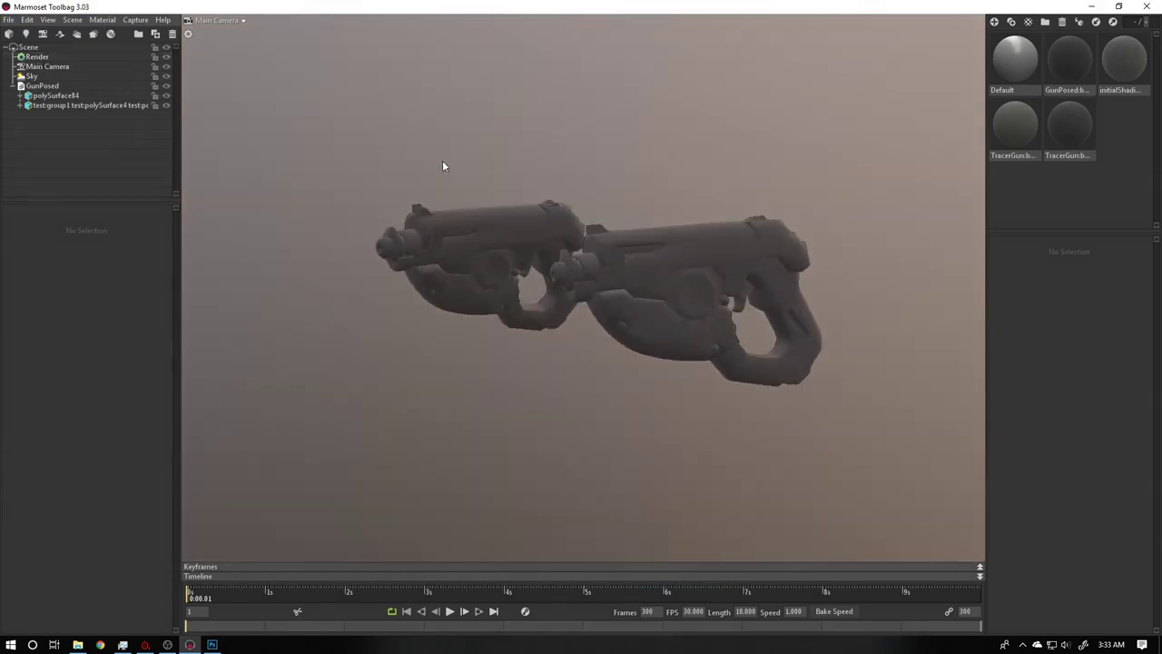
click(28, 59)
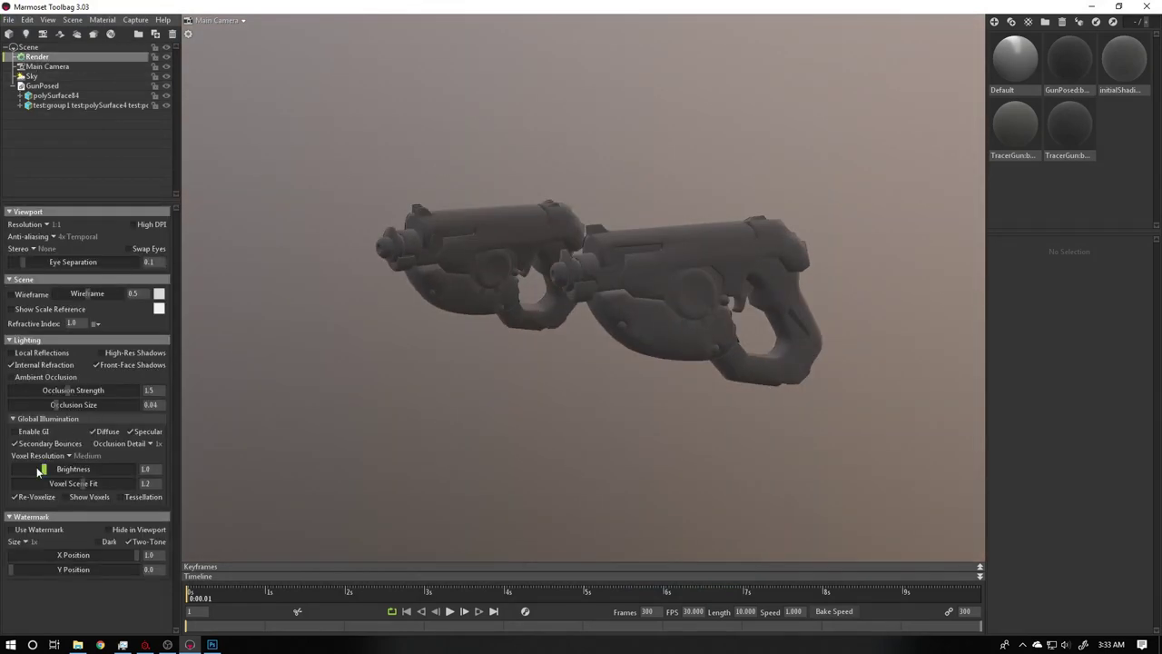
click(34, 76)
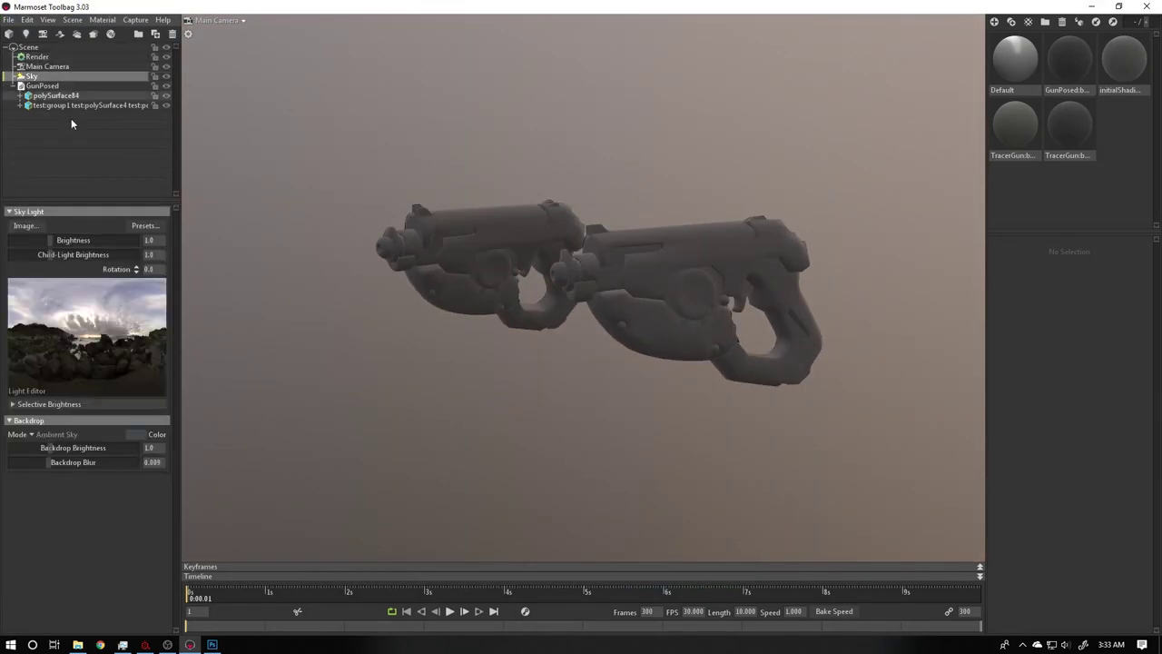
click(144, 226)
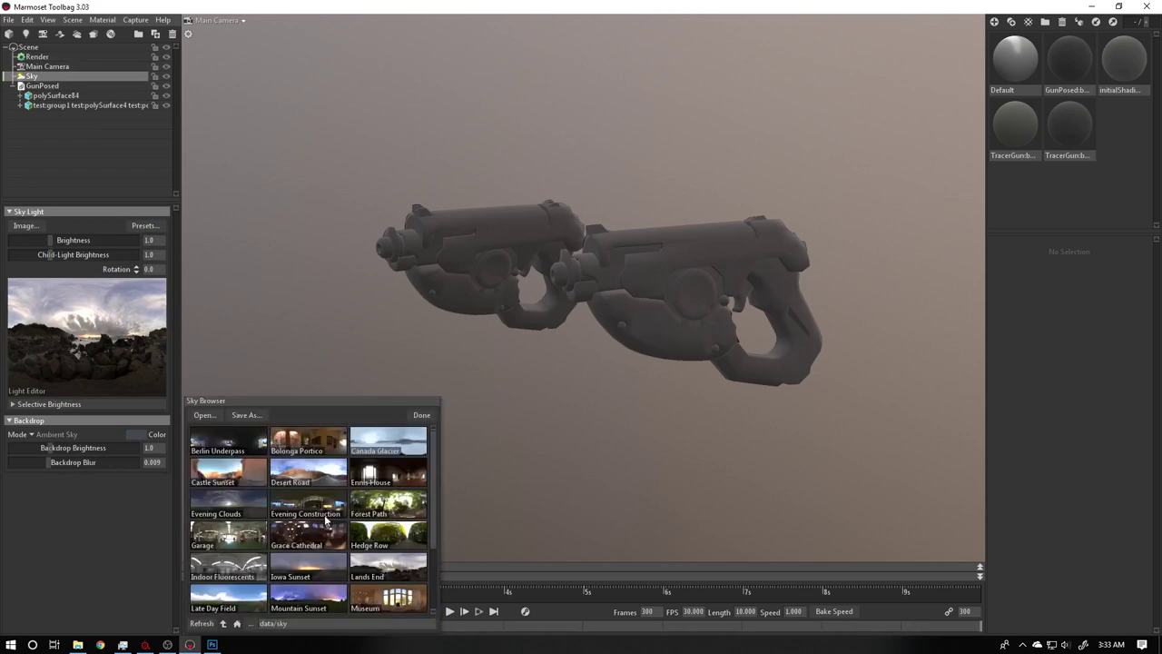
click(238, 544)
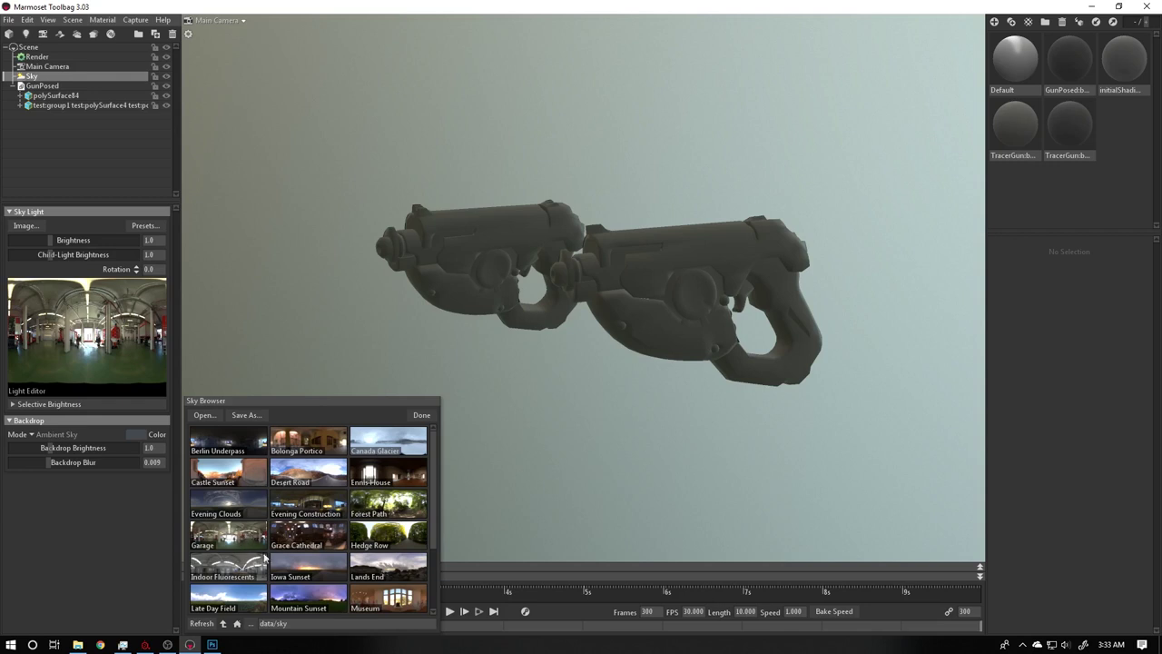
click(421, 415)
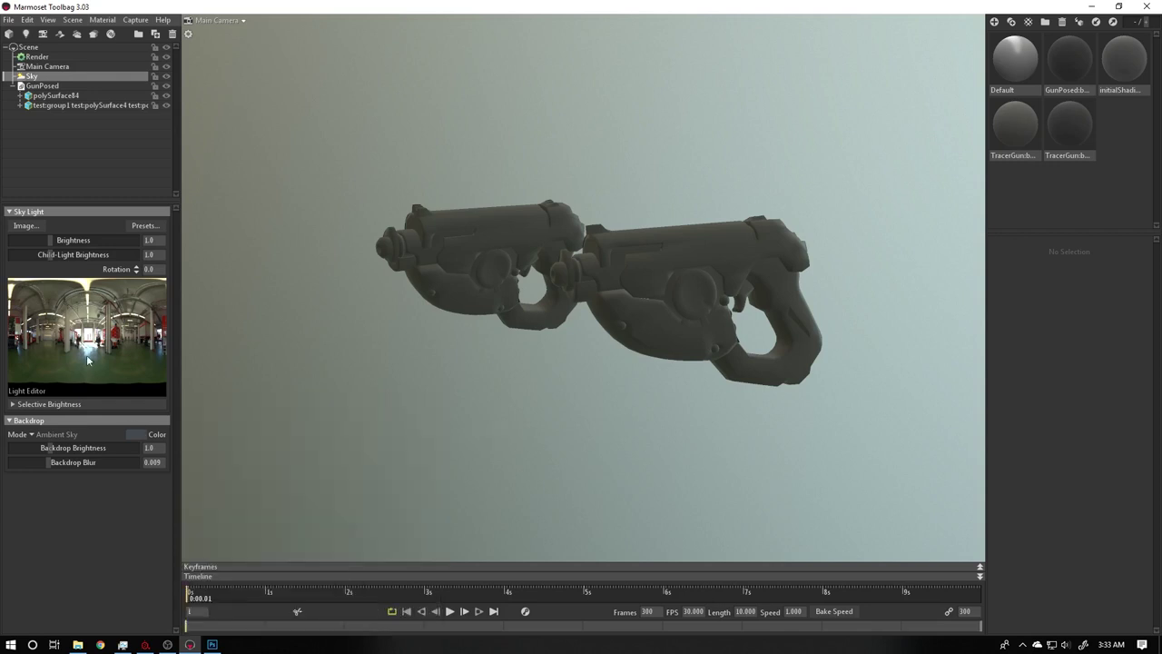
- Add two lights on the sky image, at its bright centre and its upper-left edge, and set the second light's color to white
click(87, 333)
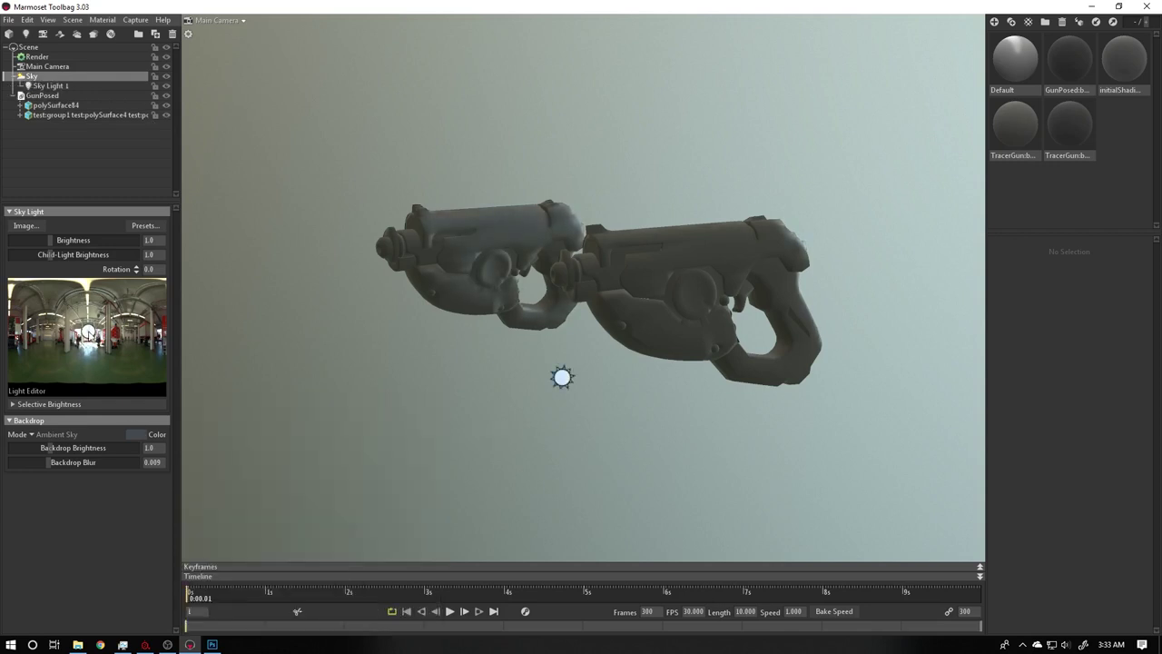
click(10, 289)
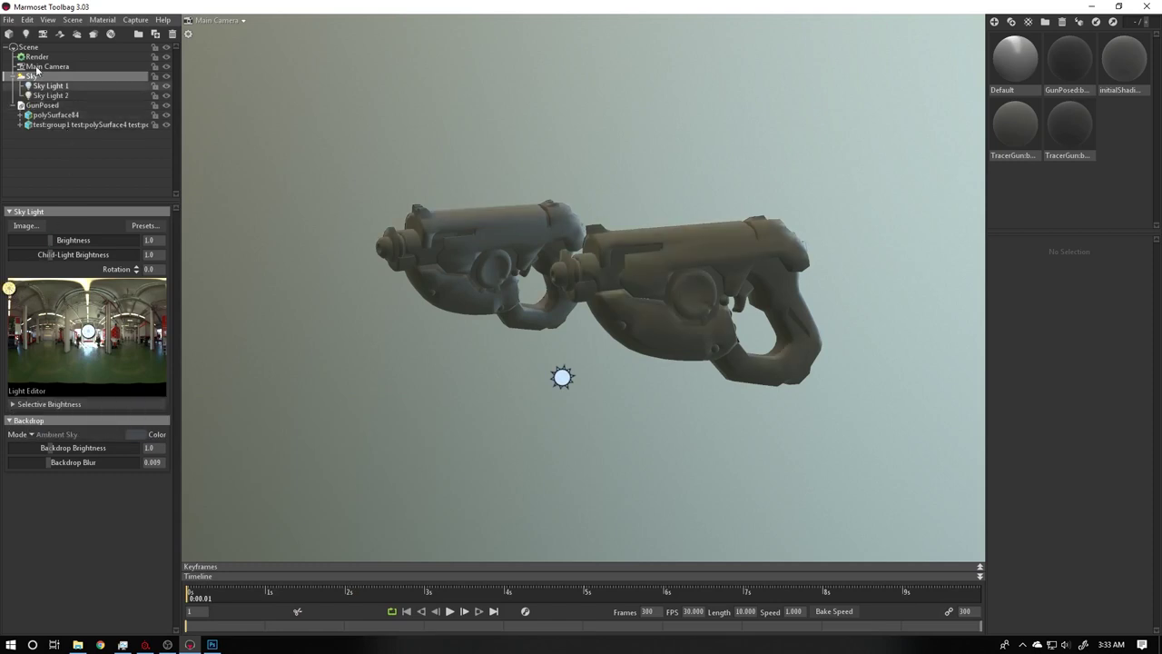
click(44, 95)
click(160, 263)
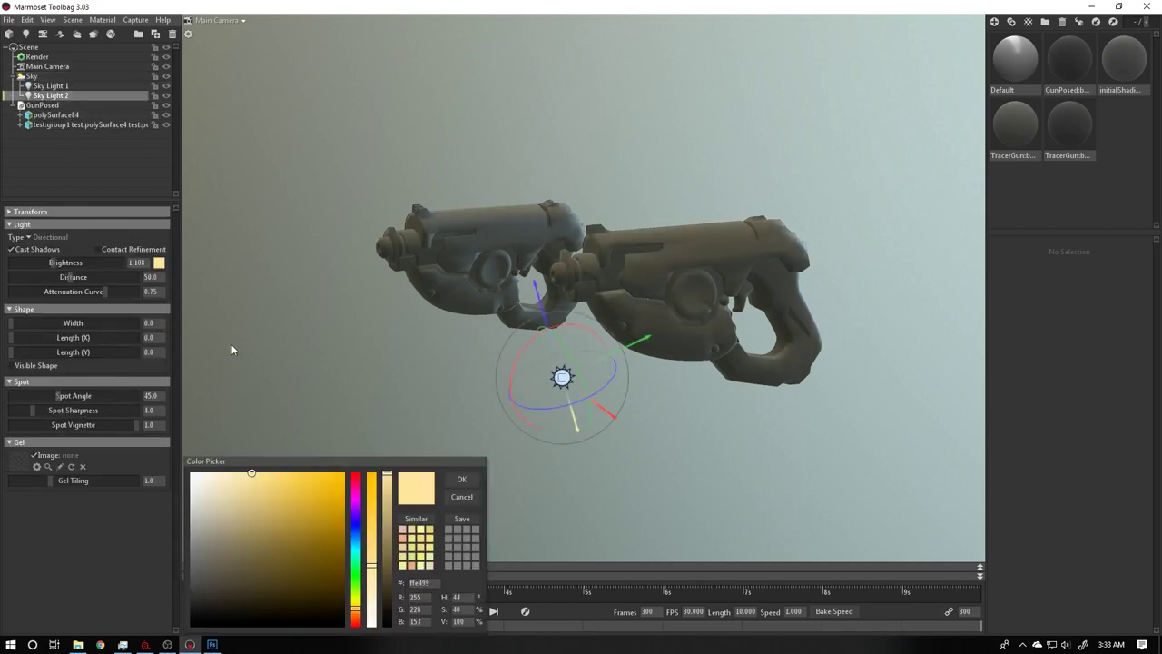
drag(300, 508, 162, 437)
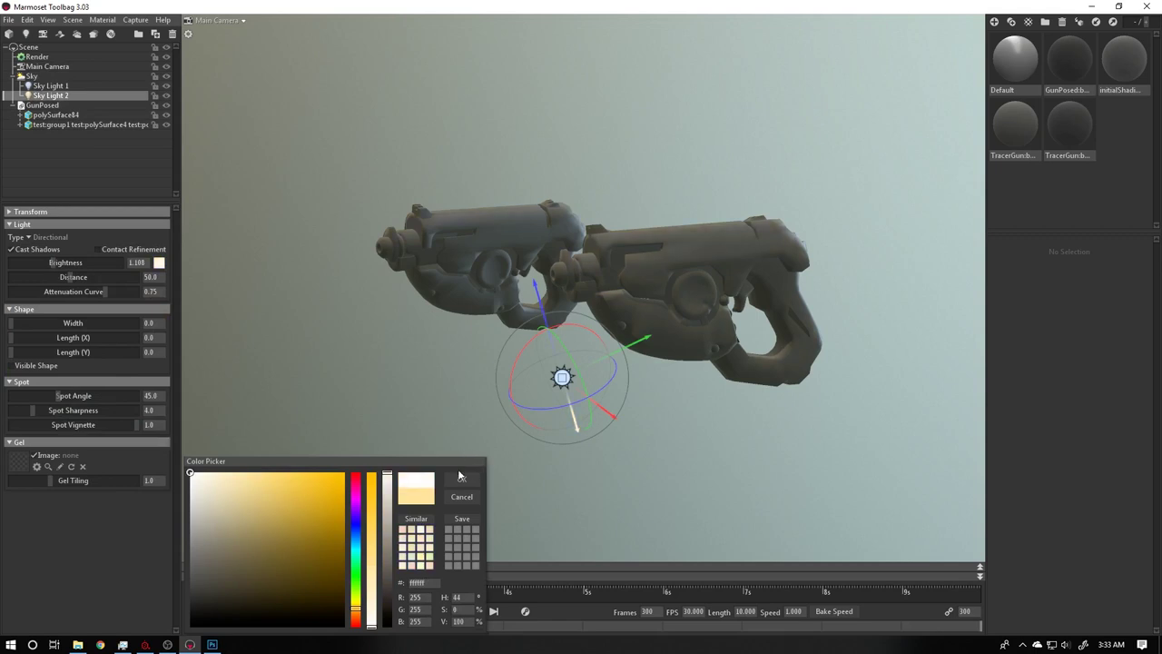
click(461, 477)
mouse_move(416, 380)
mouse_down()
mouse_move(470, 109)
mouse_move(311, 384)
mouse_move(515, 400)
mouse_move(500, 396)
mouse_up()
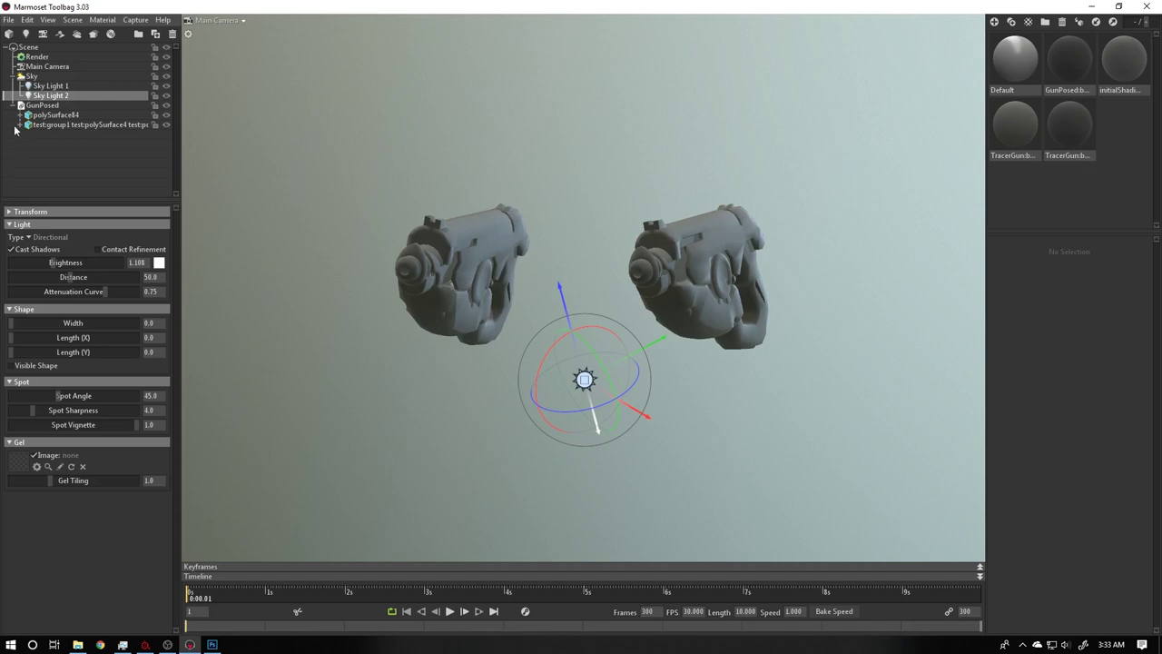
- Set the sky's backdrop mode to Color with dark grey 414141, and rotate the sky lighting to about 26 degrees
click(38, 78)
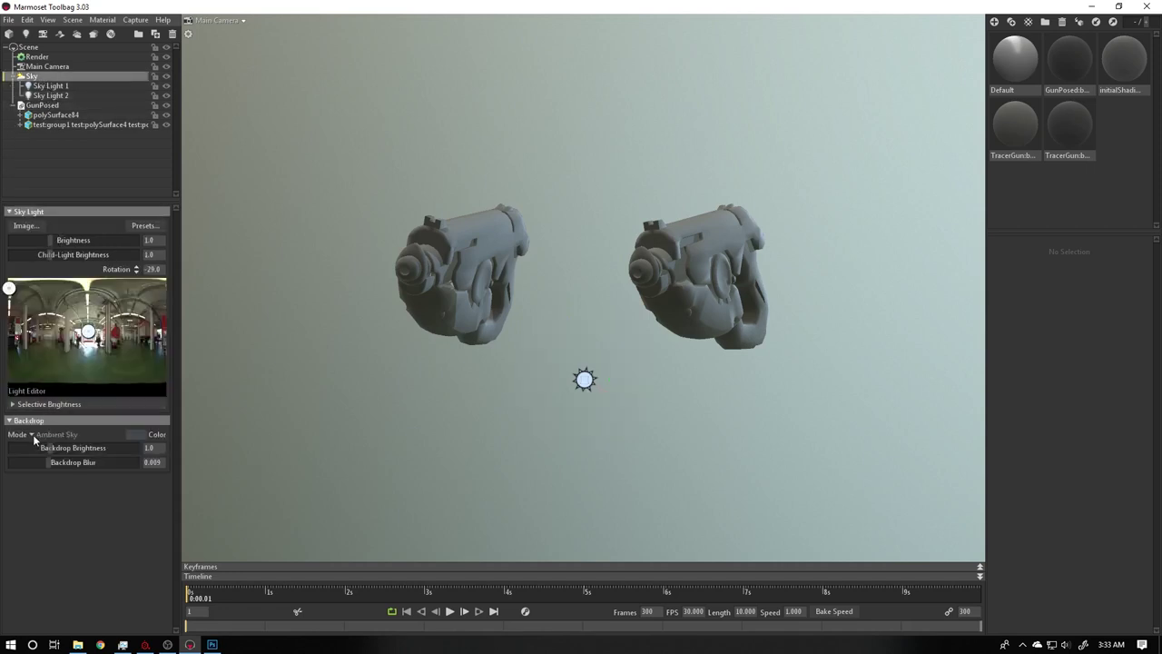
click(32, 435)
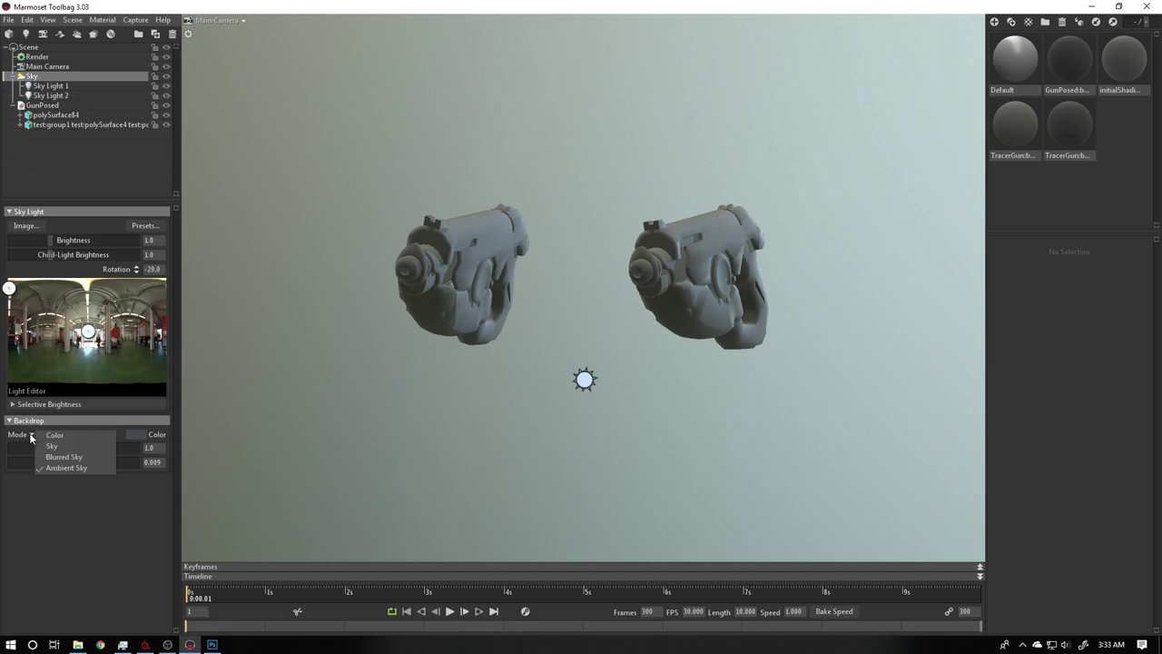
click(32, 435)
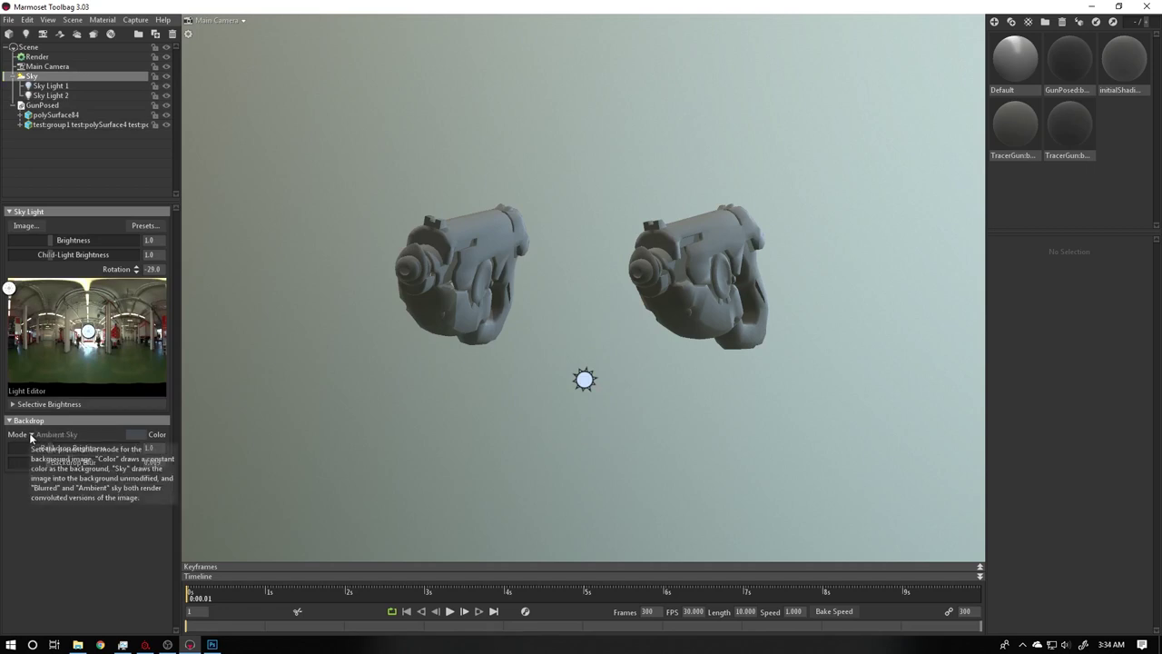
click(32, 436)
click(54, 440)
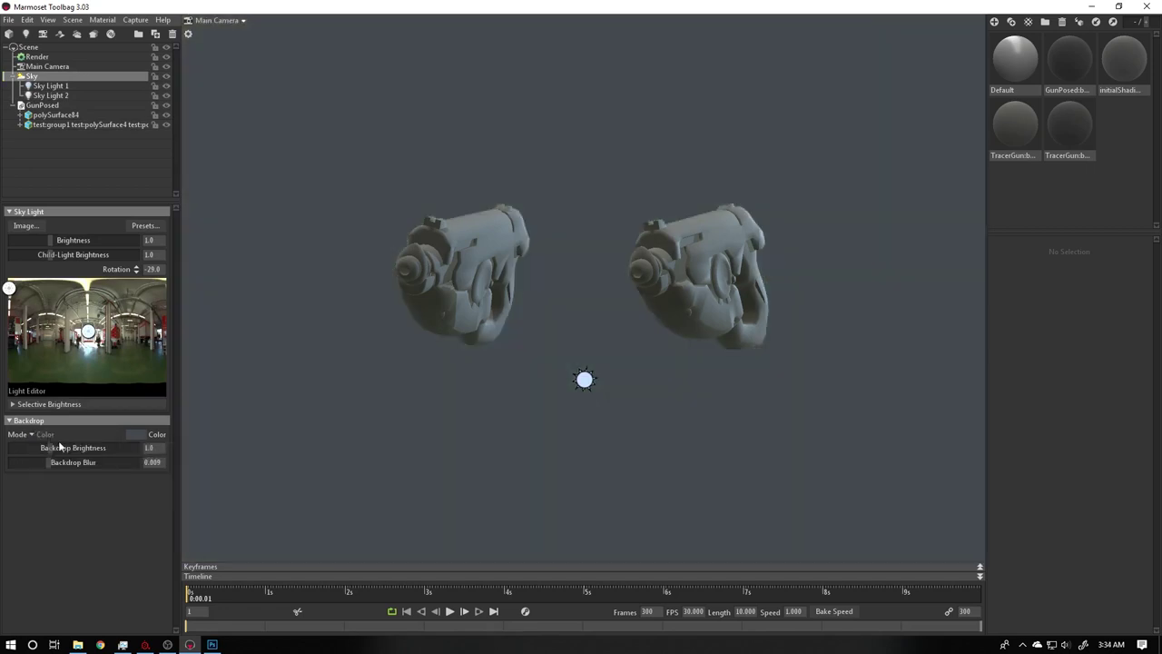
click(134, 437)
mouse_move(217, 565)
mouse_down()
mouse_move(176, 570)
mouse_move(177, 599)
mouse_move(174, 589)
mouse_up()
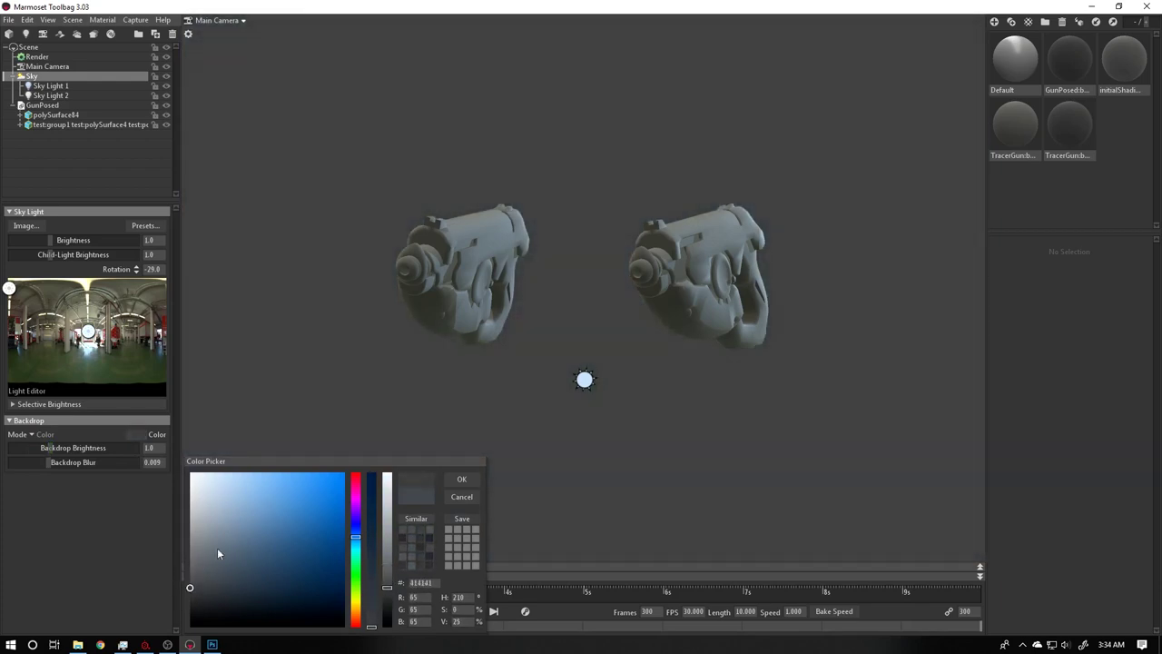
shift+drag(458, 407, 627, 404)
- Delete all imported GunPosed, TracerGun and initialShading materials, leaving only the Default material
click(1029, 115)
key(Delete)
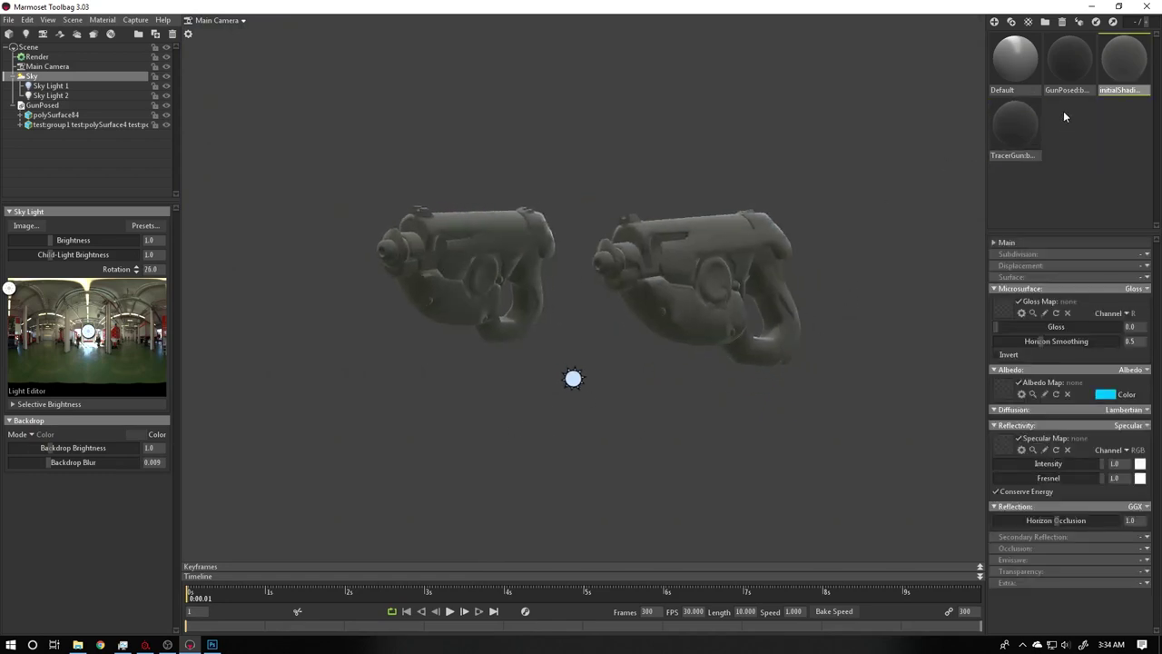
click(1063, 77)
key(Delete)
click(1069, 71)
key(Delete)
click(1102, 69)
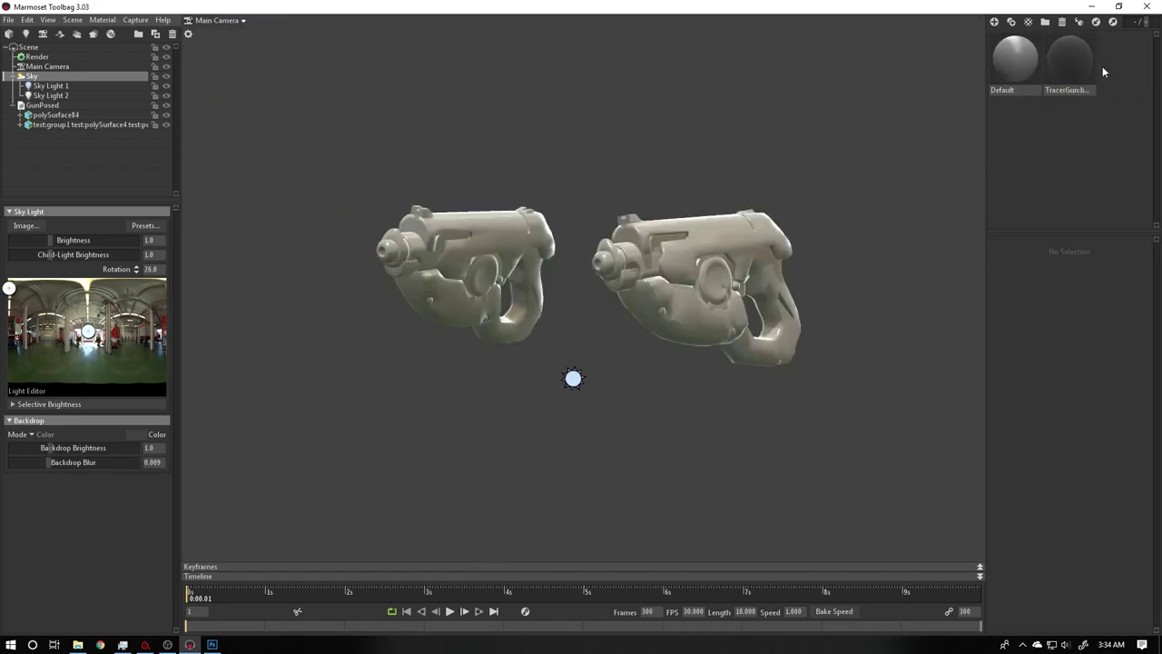
click(1087, 75)
key(Delete)
click(1010, 130)
alt+drag(670, 167, 636, 169)
scroll(635, 169, up, 2)
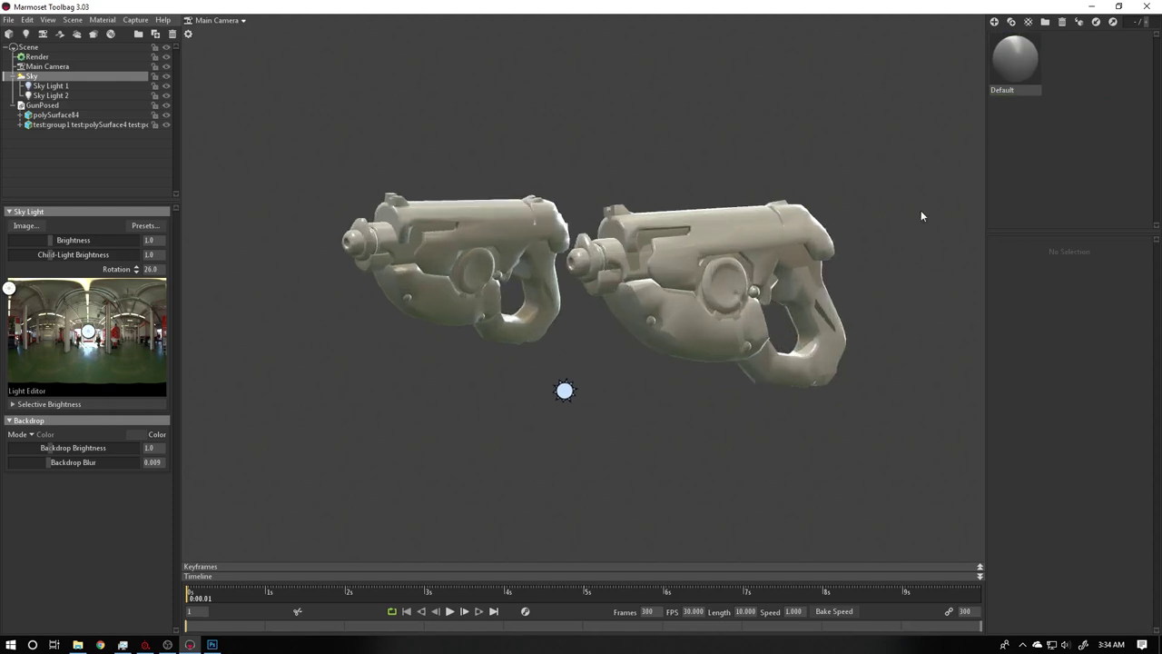
- Create a new material and name it TracerGun
click(13, 105)
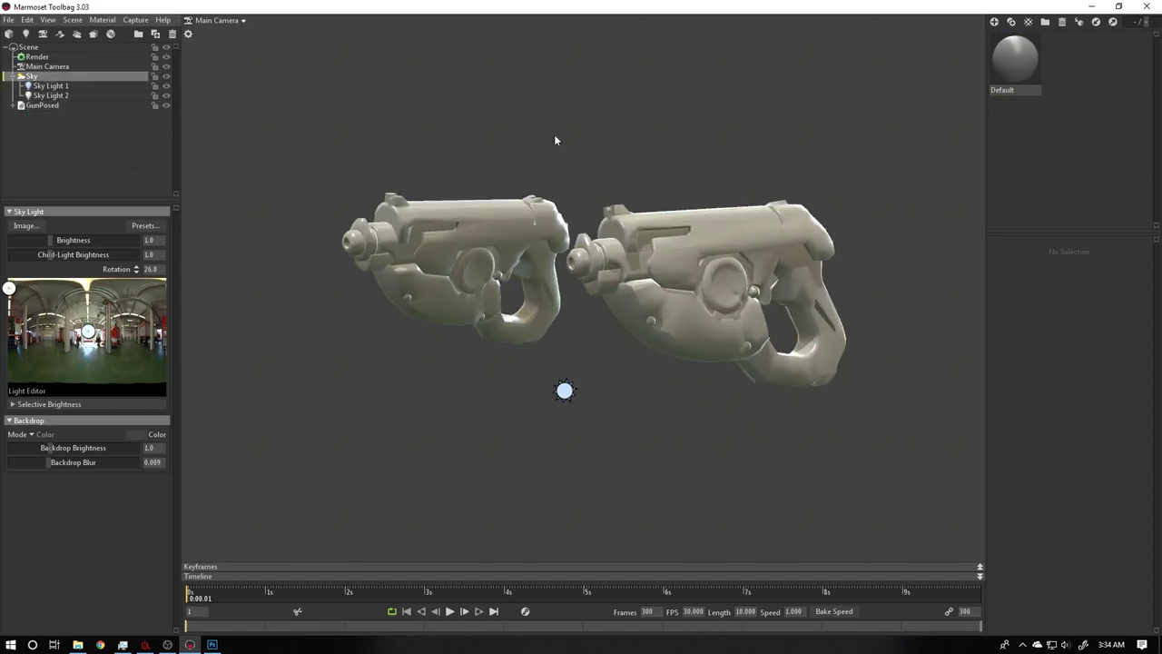
click(994, 22)
double_click(1056, 91)
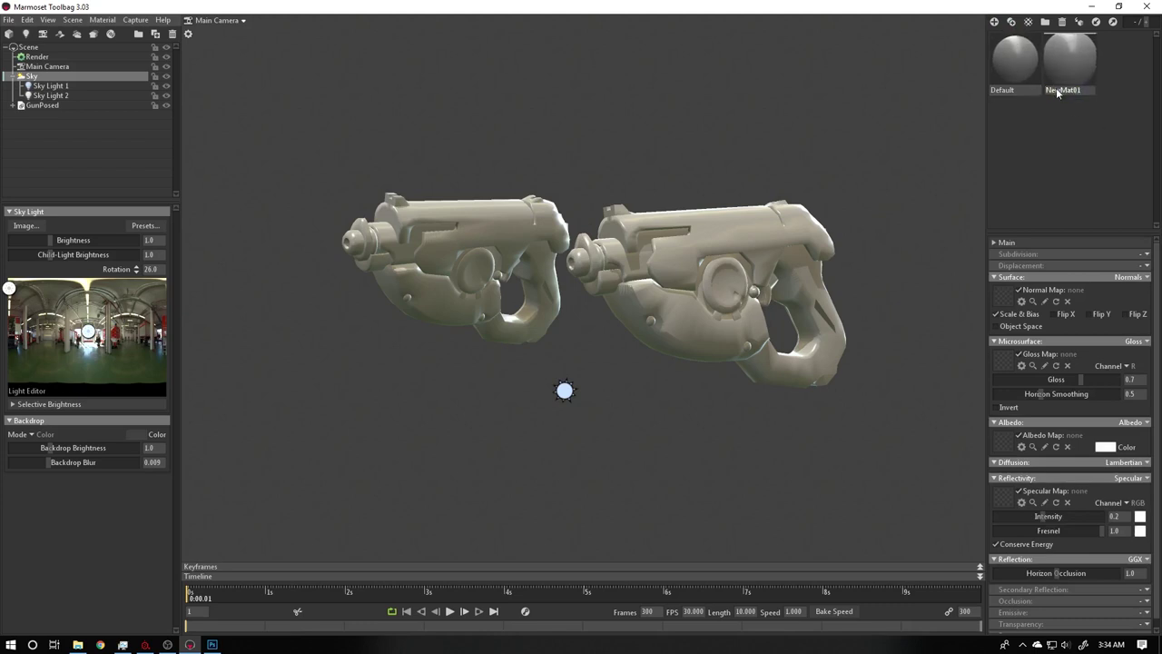
double_click(1057, 90)
key(Return)
- Assign the TracerGun material to the GunPosed model and to the larger gun's body
drag(1071, 76, 40, 104)
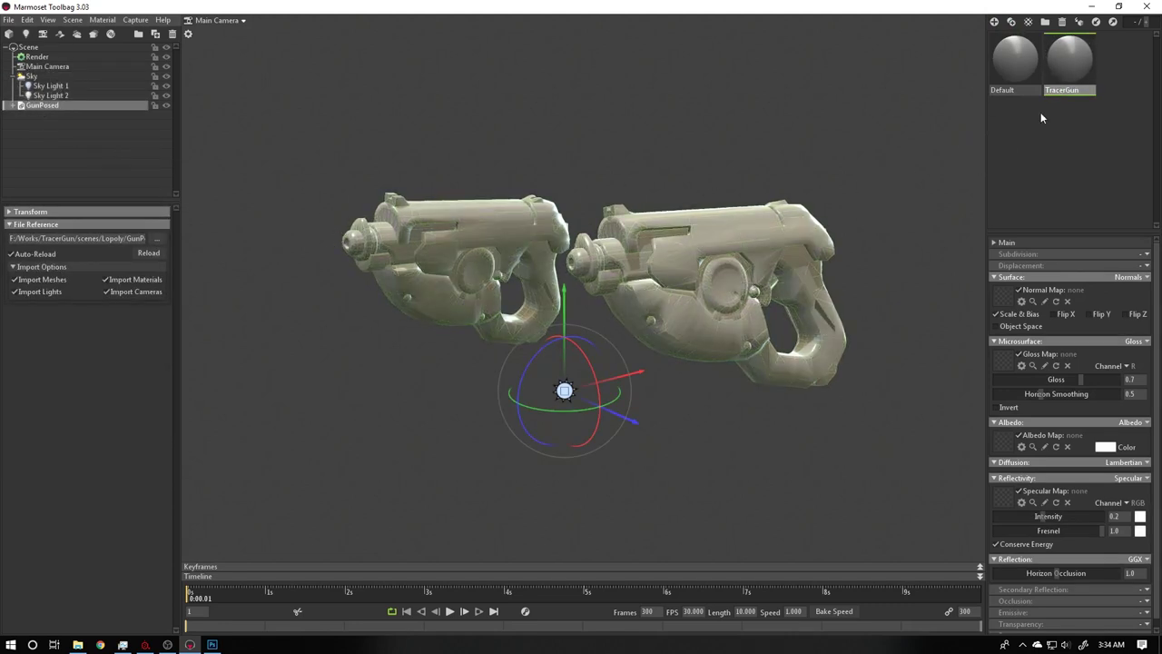
drag(1069, 60, 688, 243)
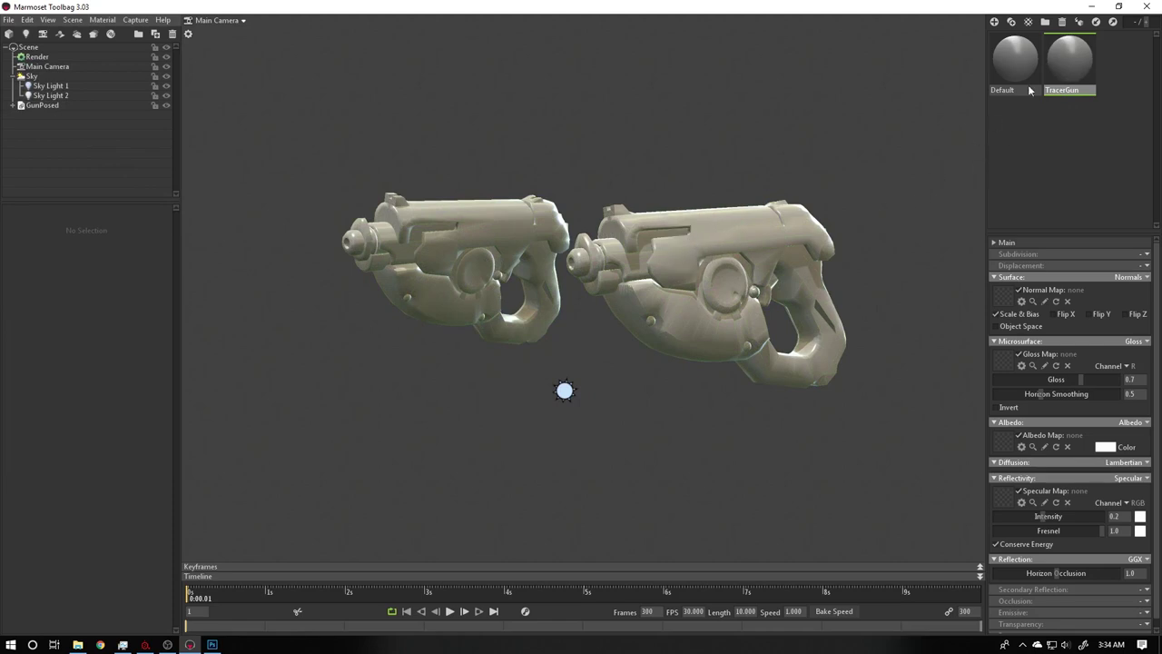
drag(1067, 63, 629, 287)
- Select the body and grip meshes inside GunPosed in turn and apply the TracerGun material to the grips
click(13, 105)
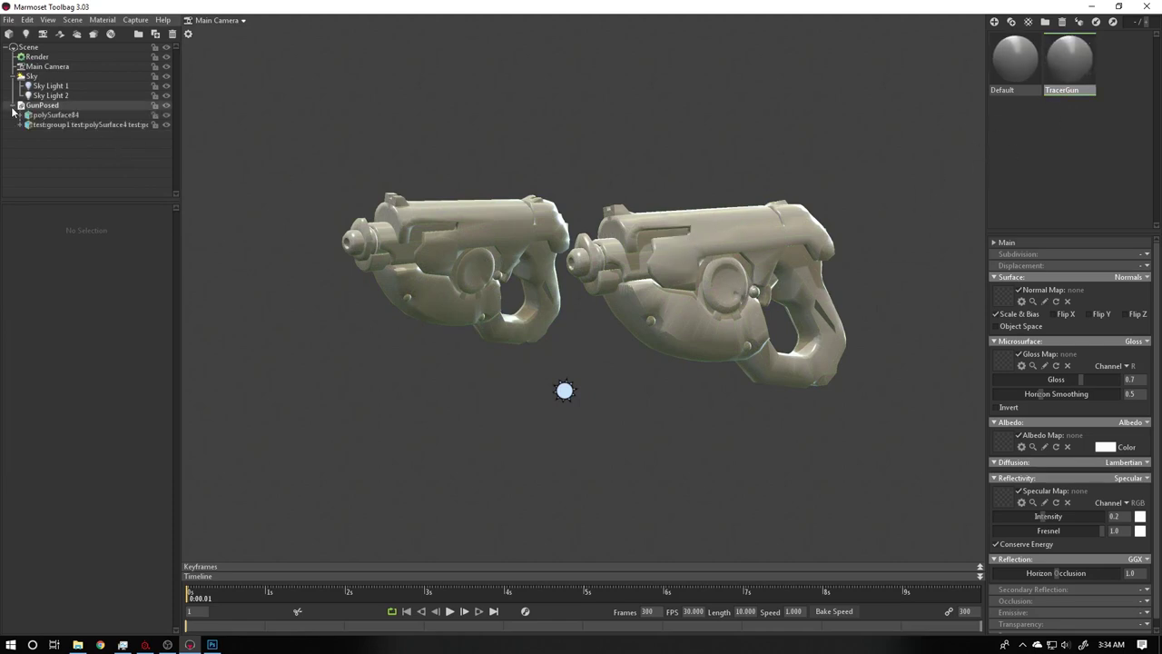
click(59, 116)
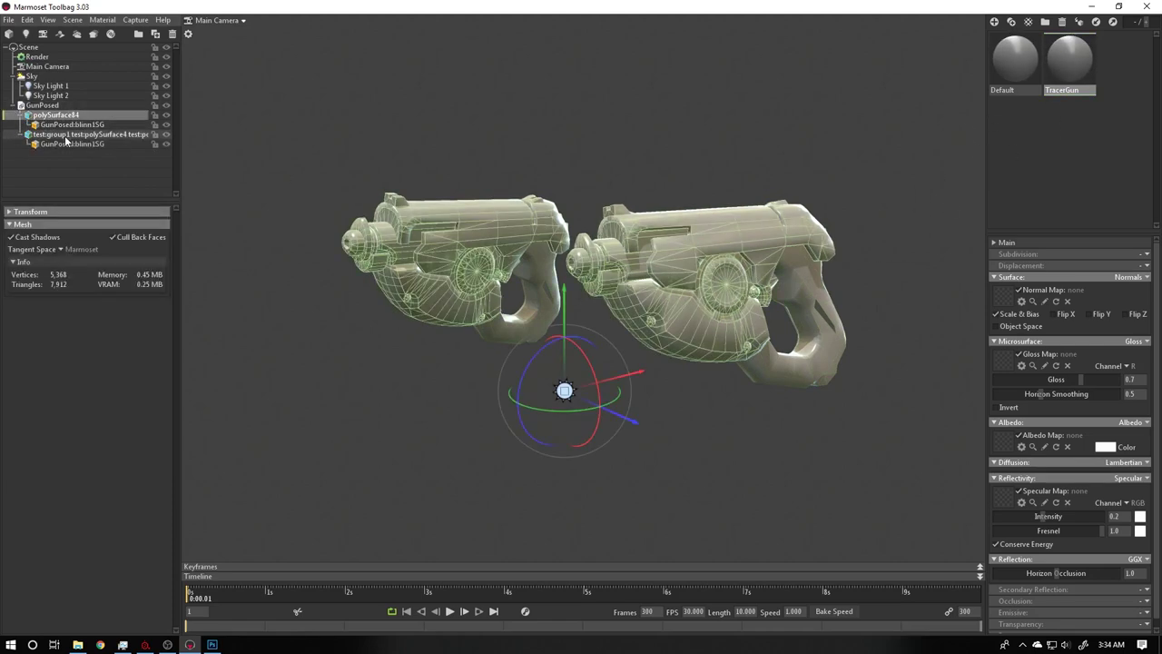
click(65, 136)
click(75, 115)
click(91, 134)
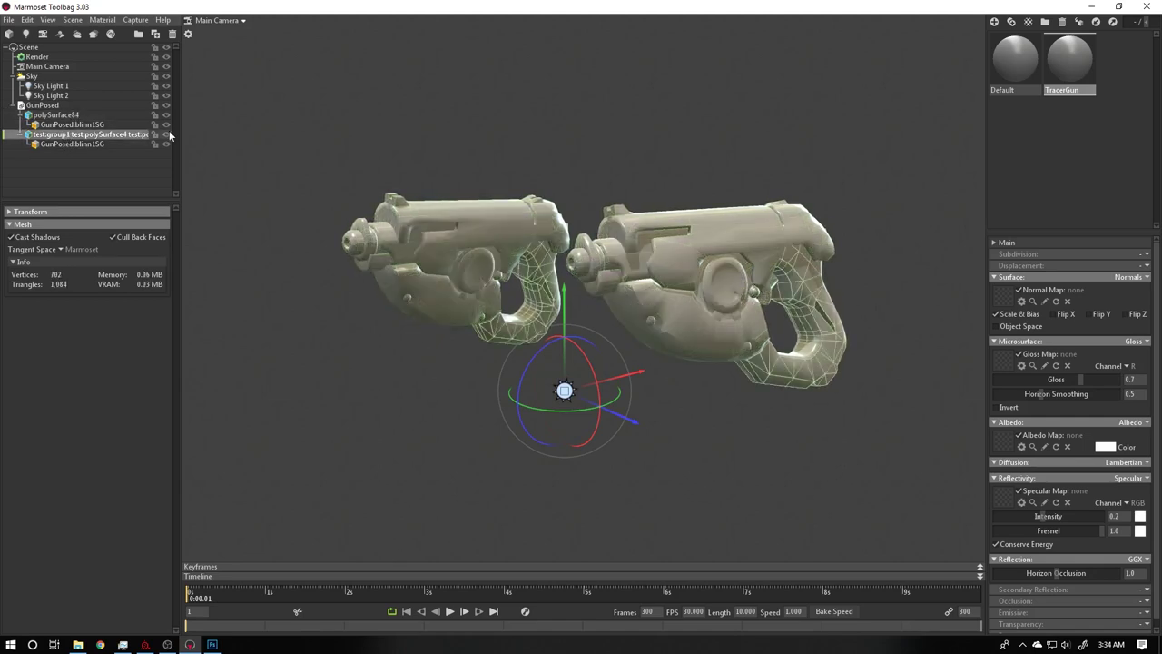
drag(1060, 52, 764, 288)
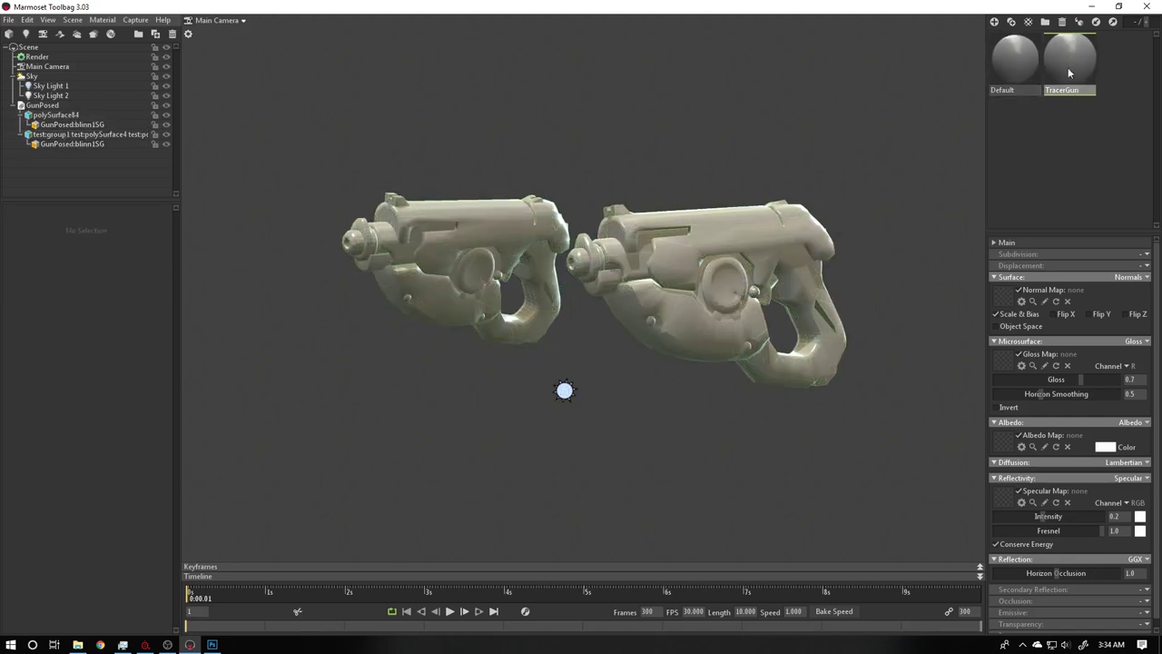
- Try the TracerGun and Default materials on the smaller gun, and assign TracerGun to the whole GunPosed model
drag(1067, 73, 523, 261)
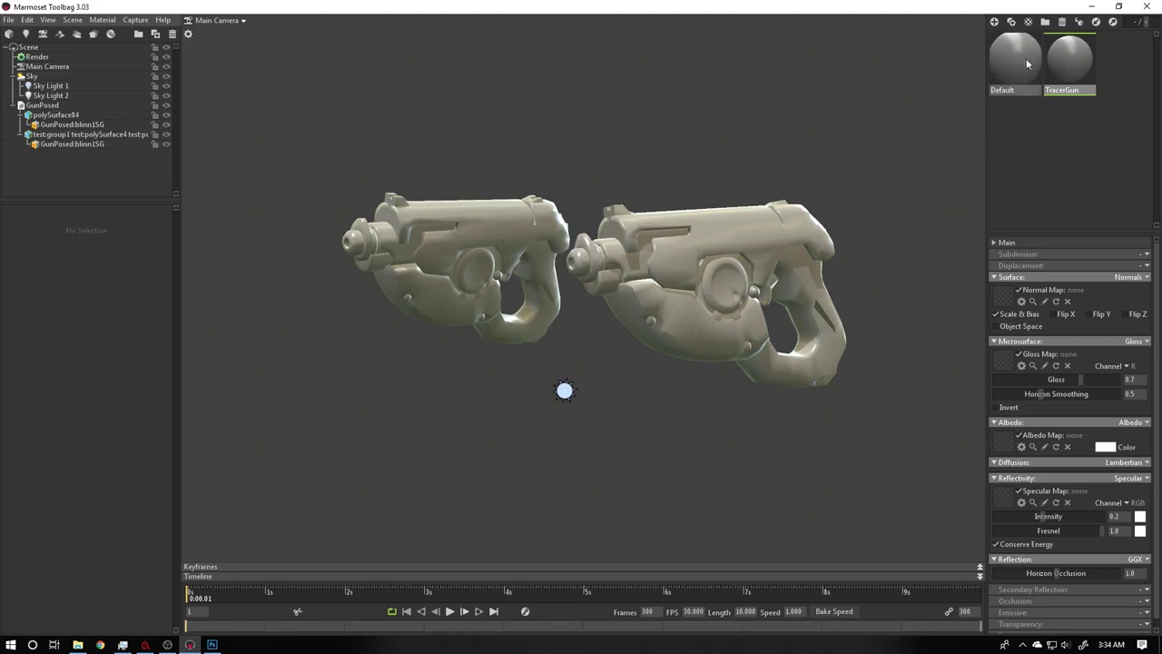
drag(1026, 61, 555, 213)
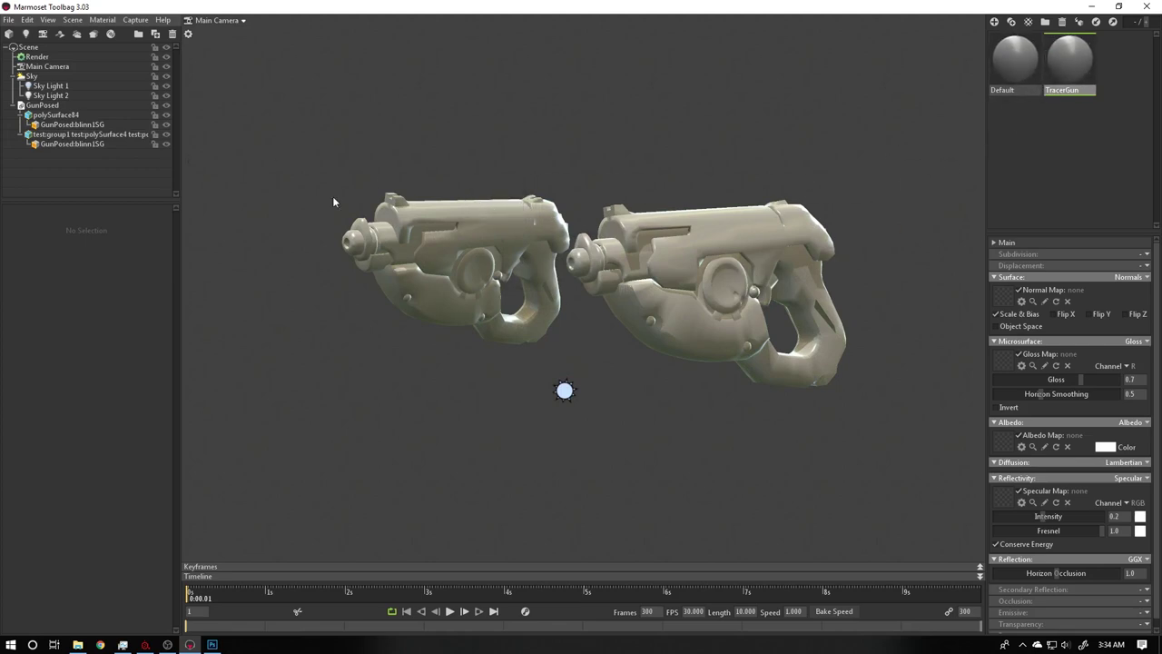
click(40, 106)
drag(1064, 63, 45, 104)
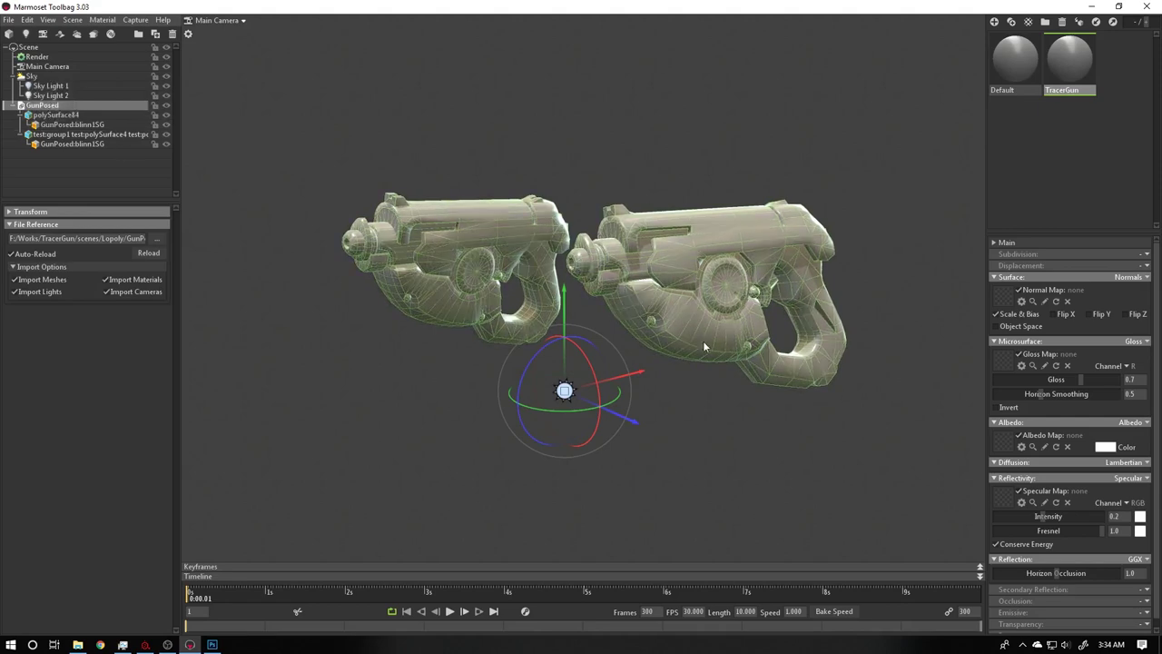
- Load the Normal texture from the TracerGun folder in Documents into the TracerGun material's normal map
alt+drag(703, 341, 821, 366)
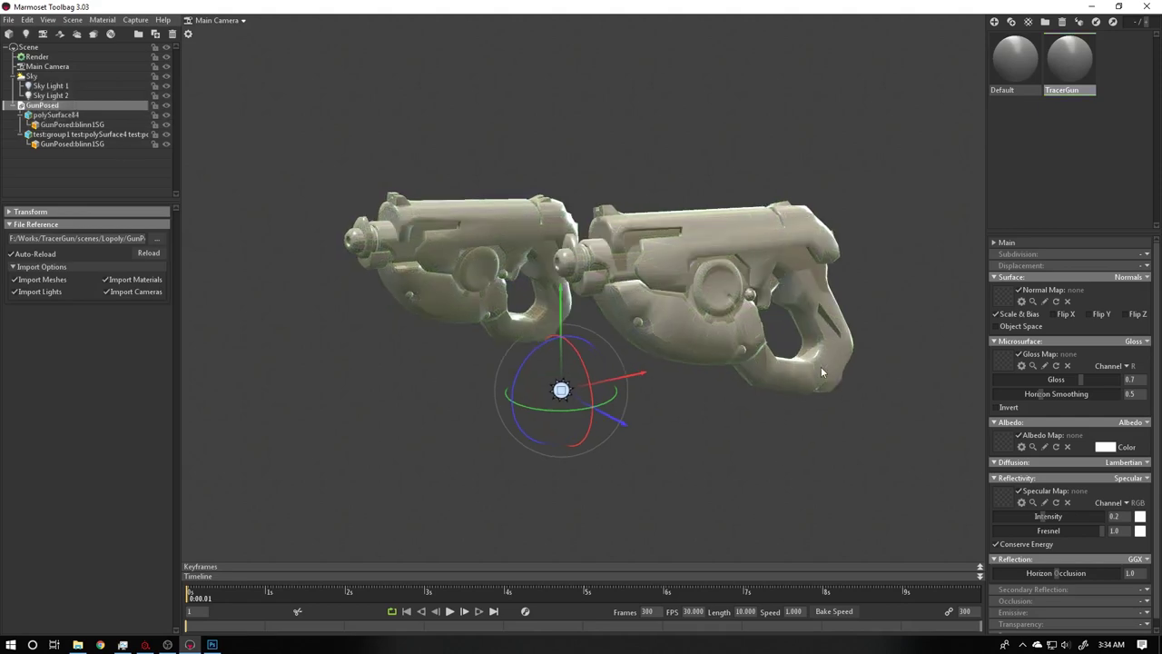
click(1001, 287)
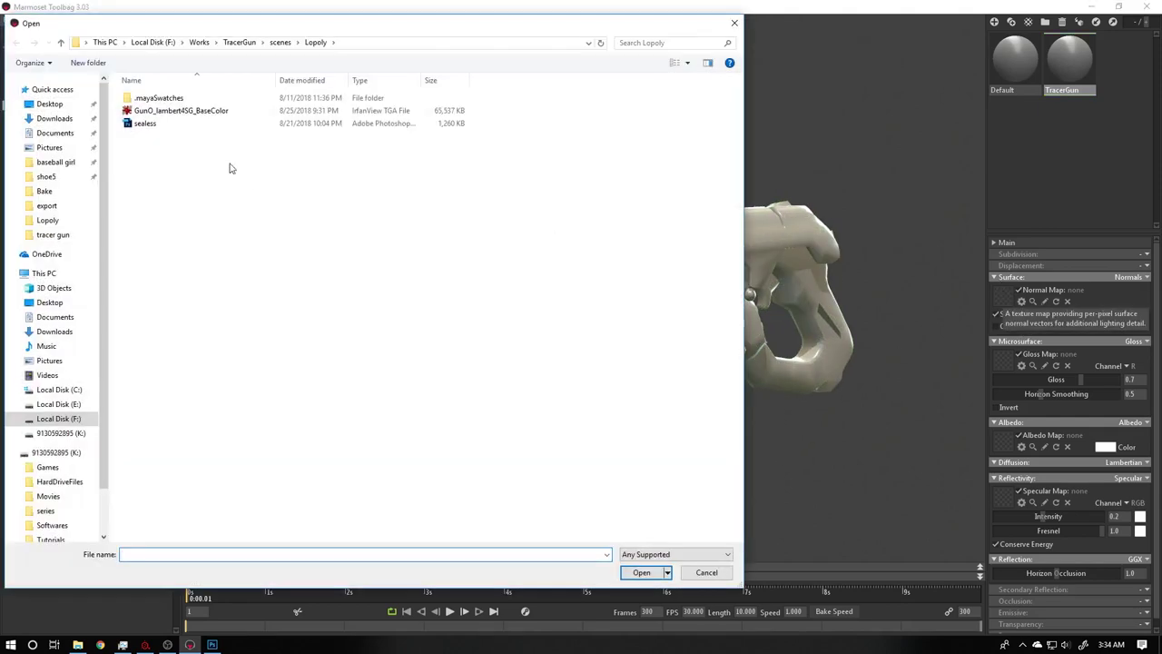
click(45, 236)
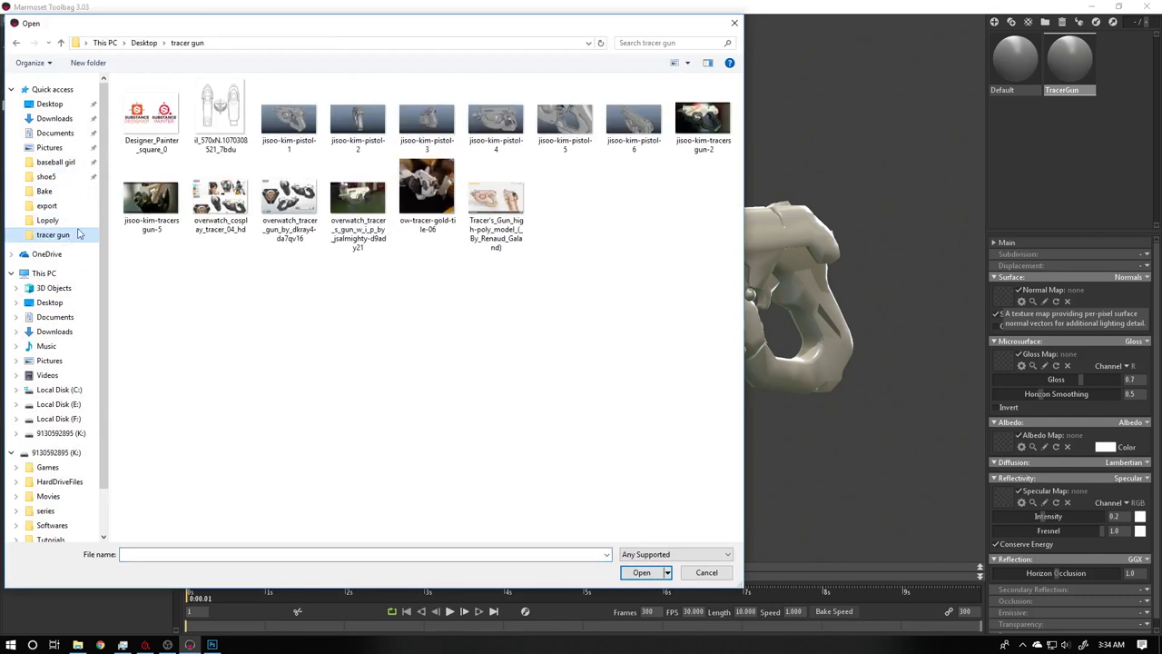
click(55, 133)
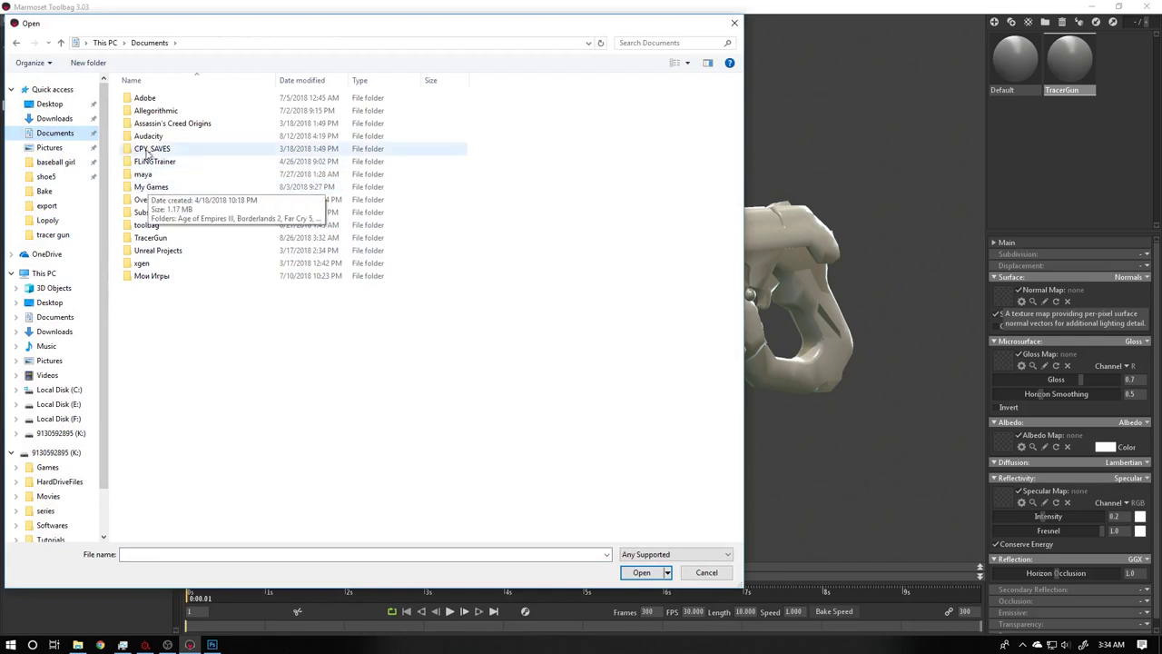
double_click(140, 241)
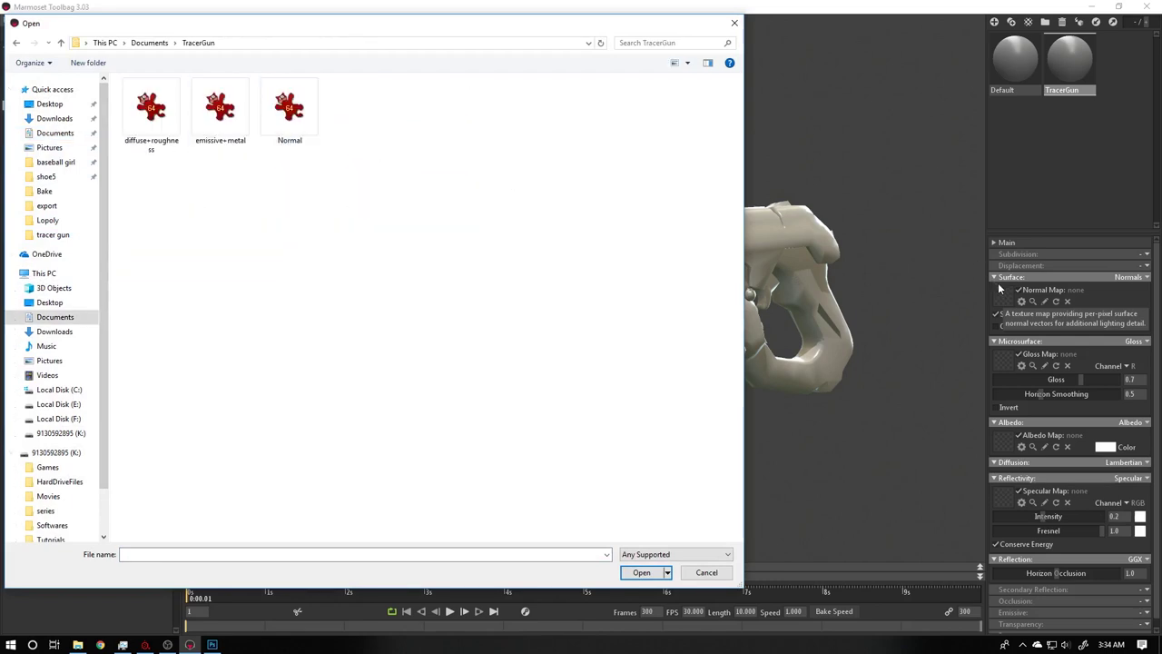
click(309, 112)
double_click(309, 112)
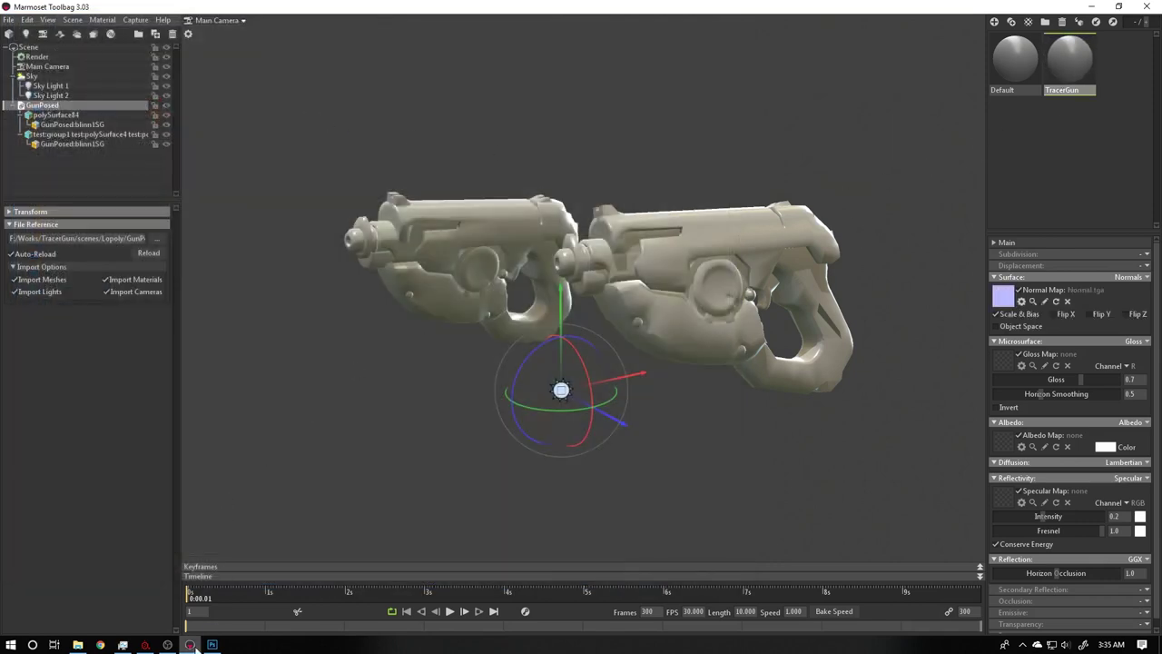
- Switch to Substance Painter and open the Marmoset preset in the texture export configuration
click(145, 645)
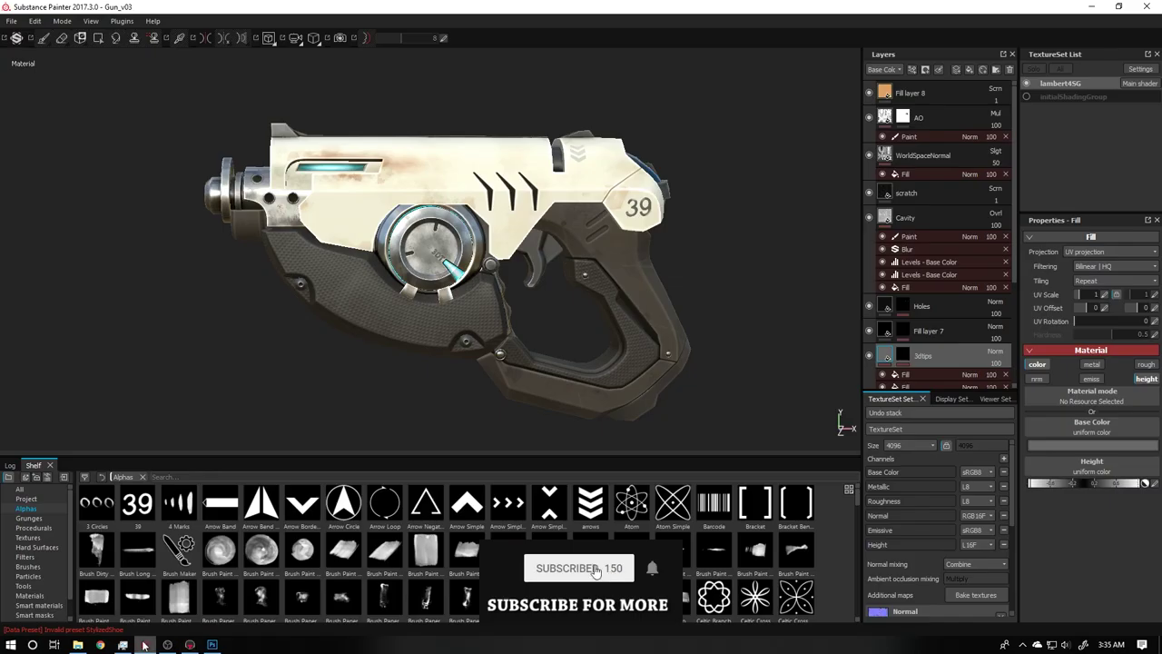
click(34, 20)
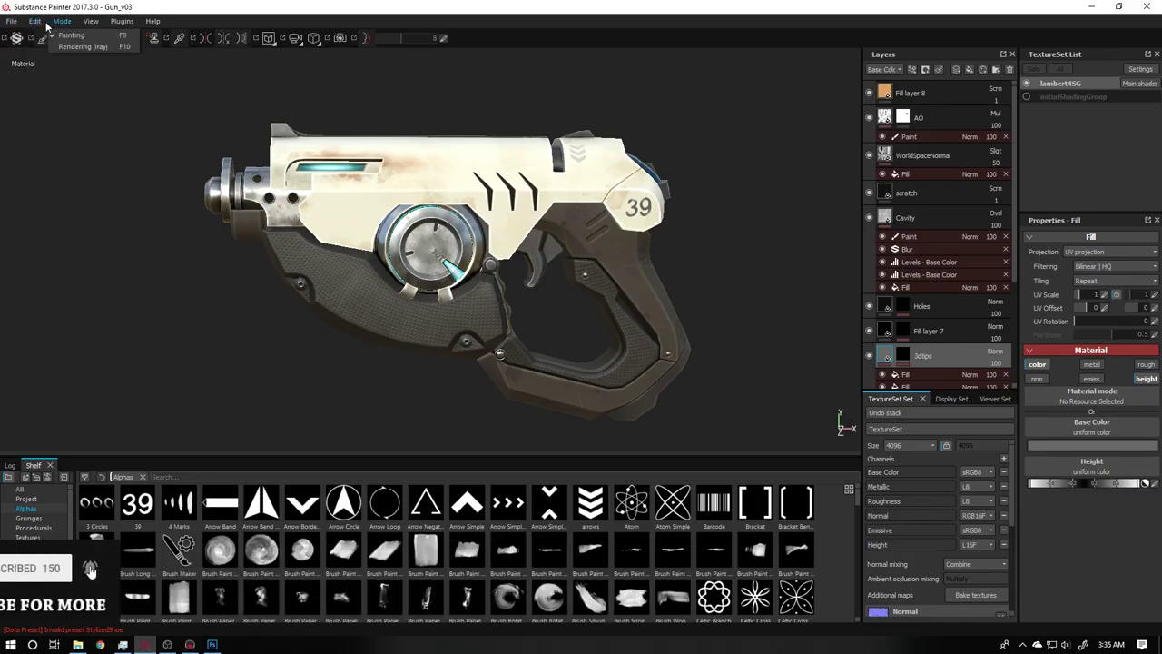
mouse_move(19, 27)
click(39, 194)
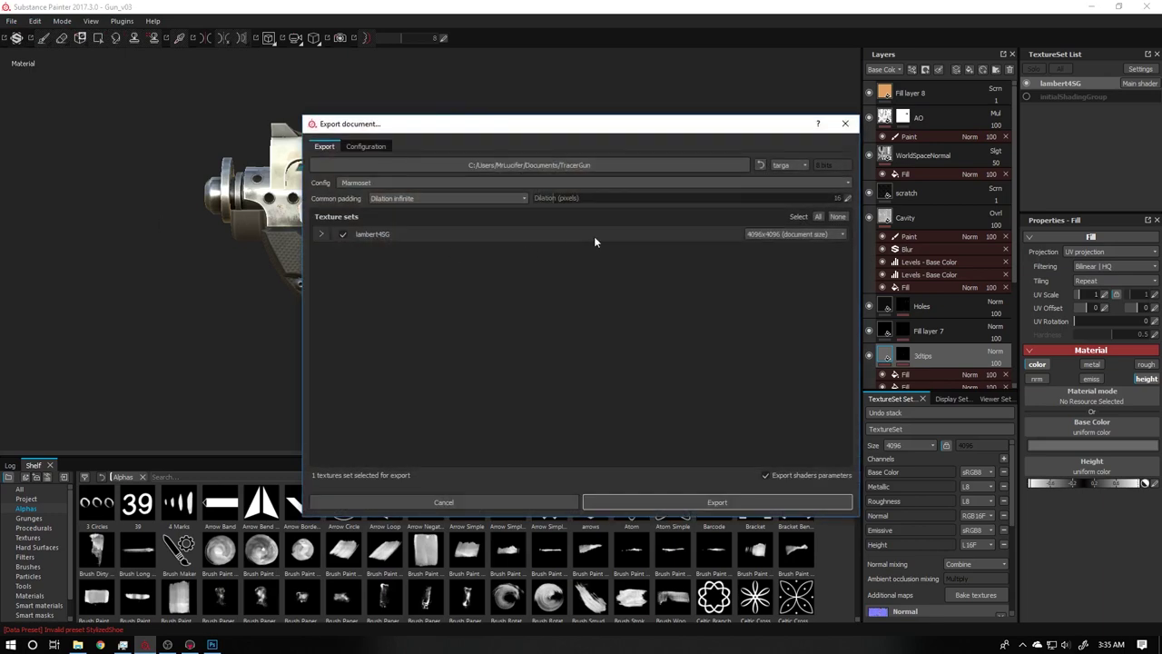
click(365, 147)
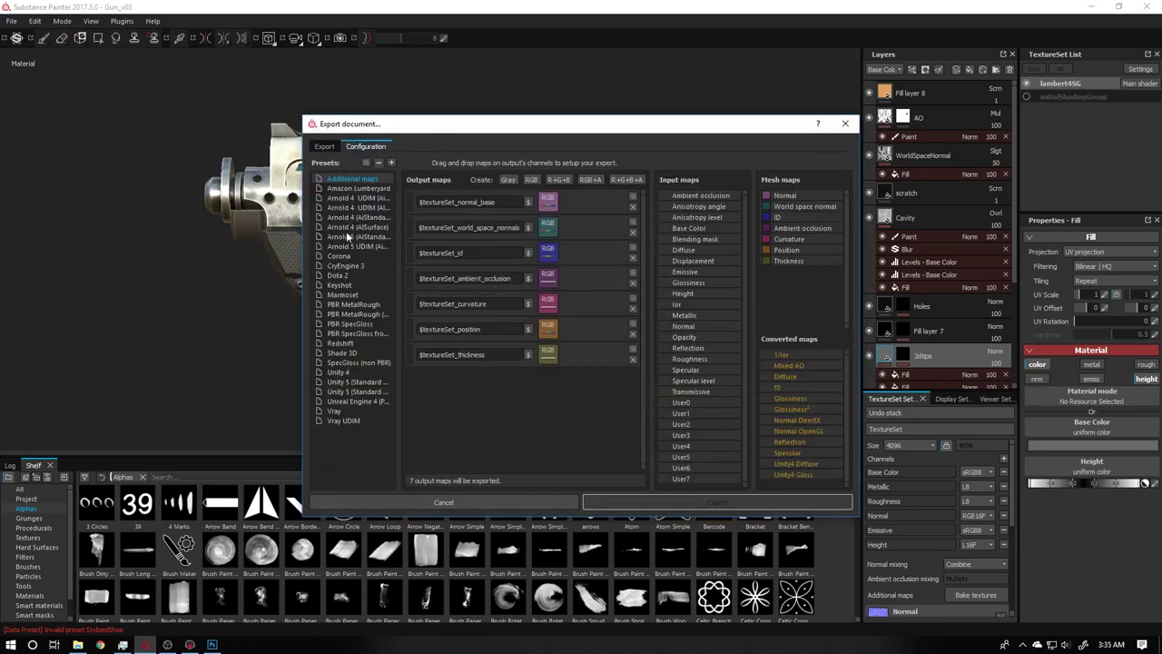
click(343, 294)
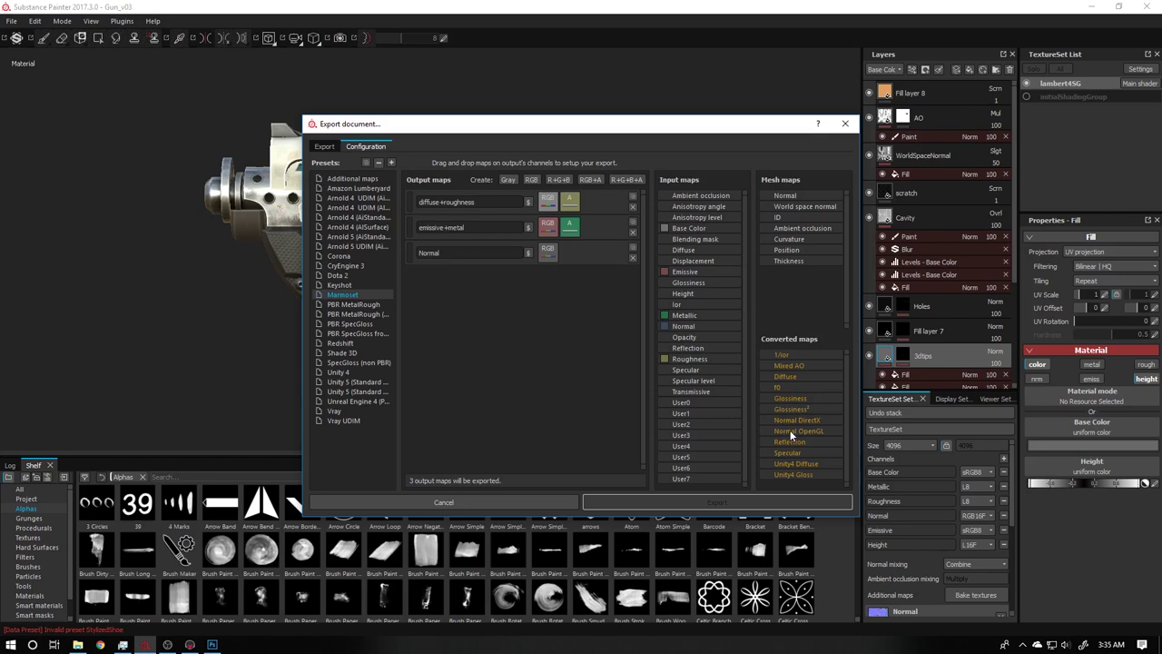
mouse_move(789, 432)
mouse_down()
mouse_move(731, 436)
mouse_move(661, 334)
mouse_move(799, 413)
mouse_move(788, 424)
mouse_up()
- View the exported Normal texture in the image viewer, and close the viewer and its folder
click(77, 645)
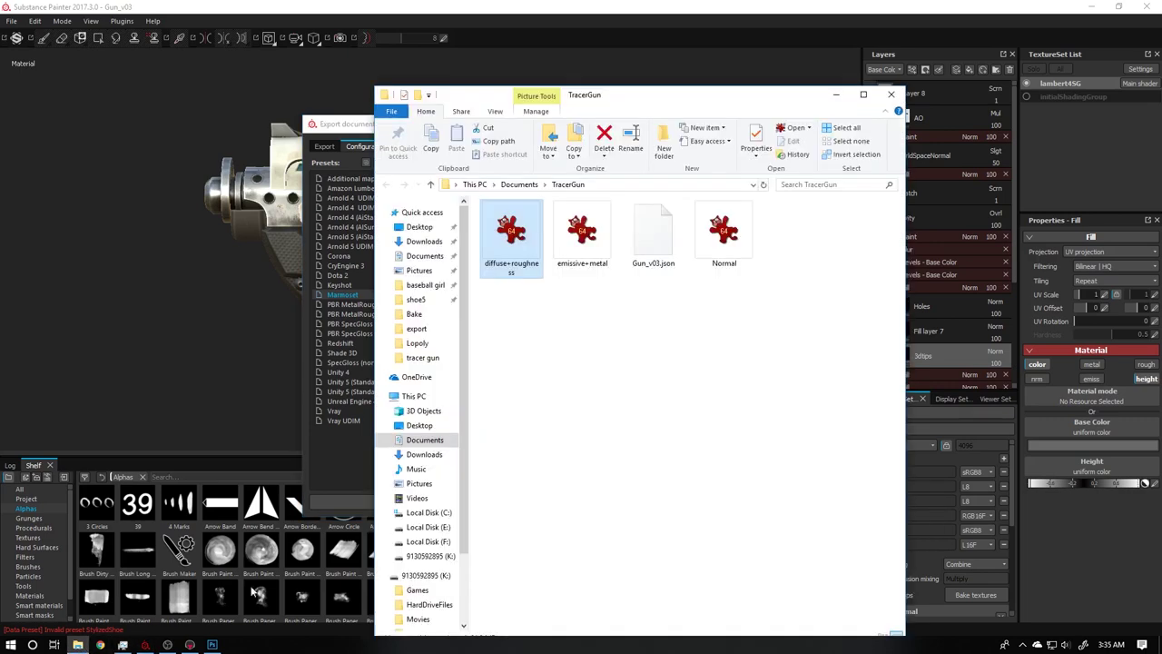
double_click(714, 232)
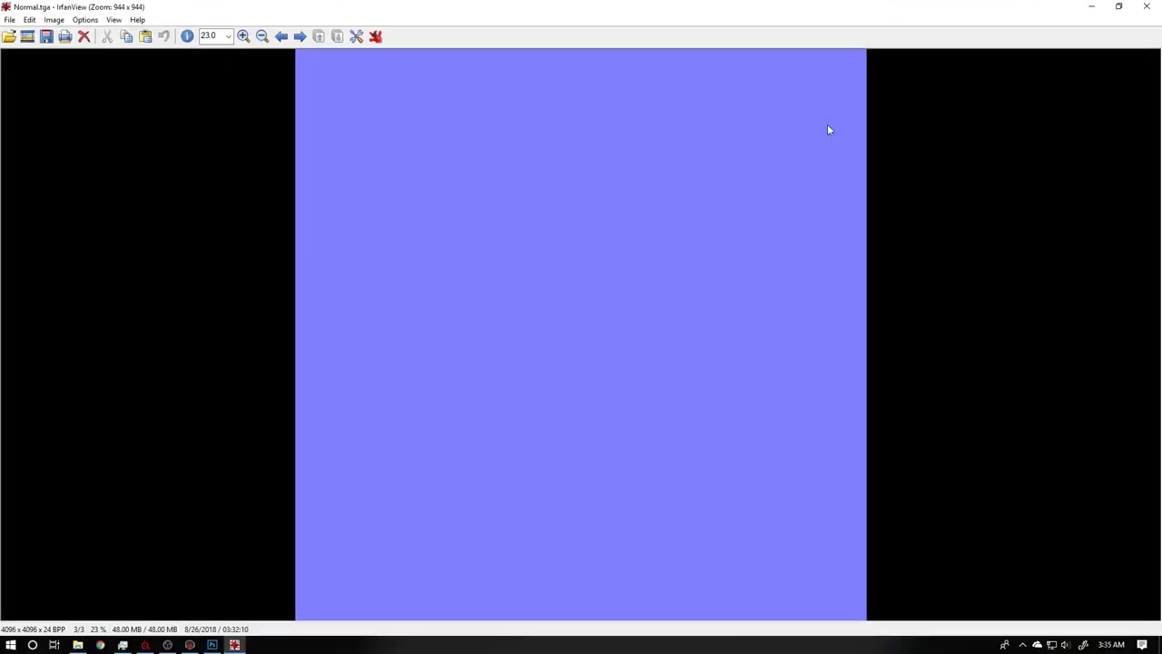
click(1146, 6)
click(891, 95)
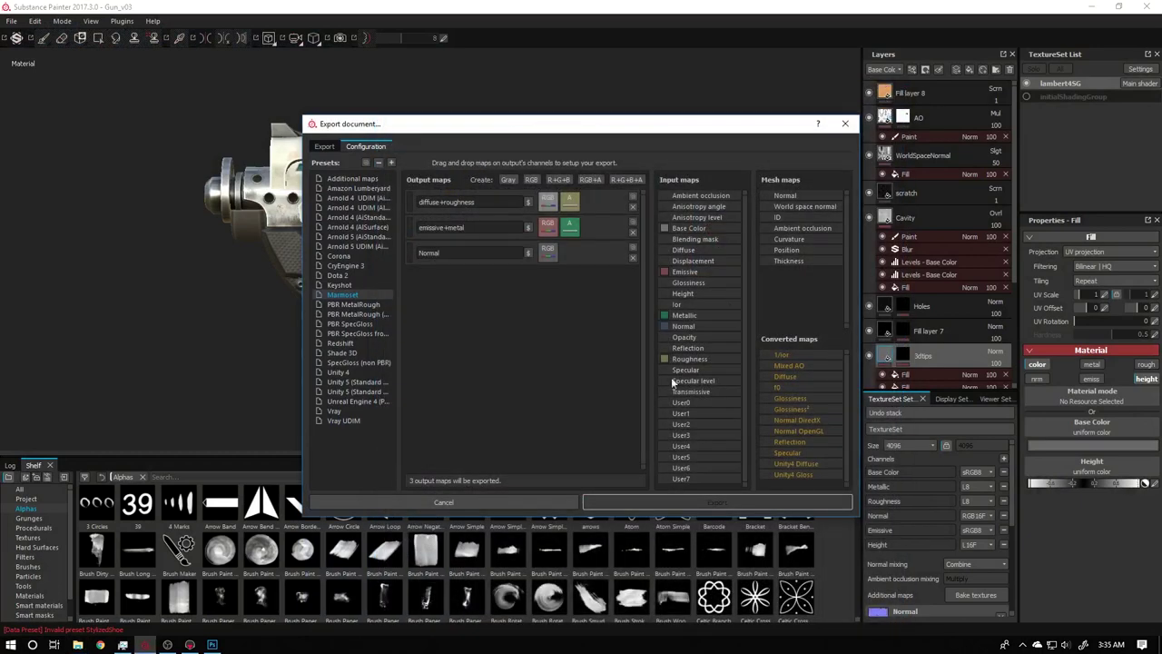
- Assign the converted Normal OpenGL map to the Normal output's RGB channels, and re-export the textures with the Marmoset config
drag(785, 432, 552, 253)
click(578, 279)
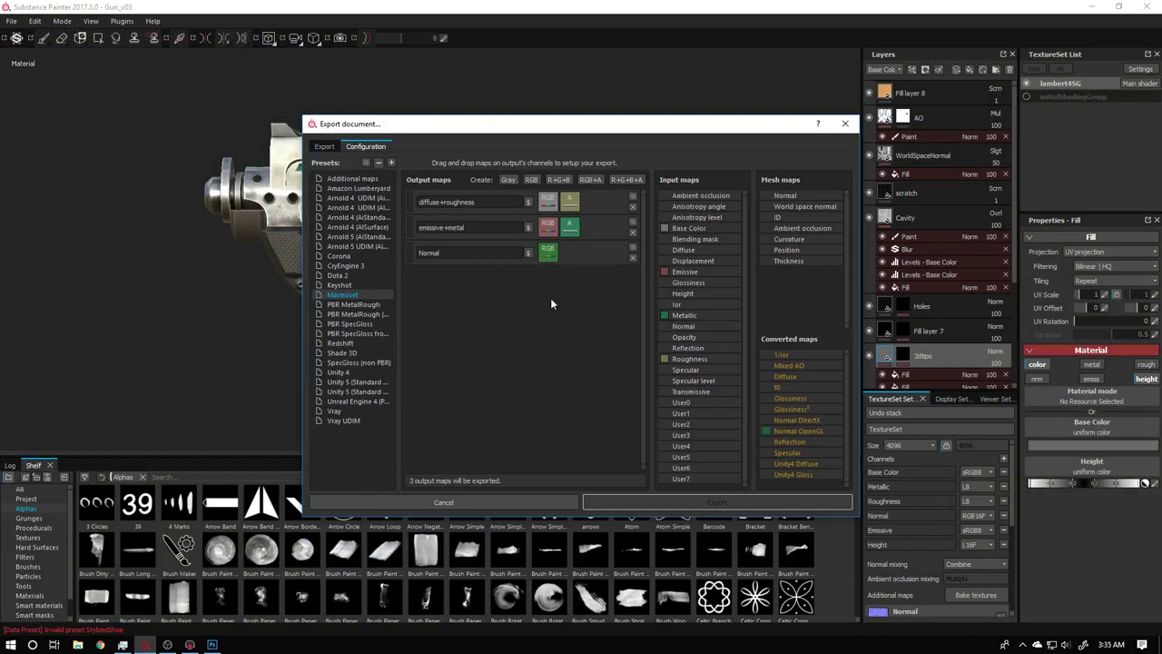
click(325, 147)
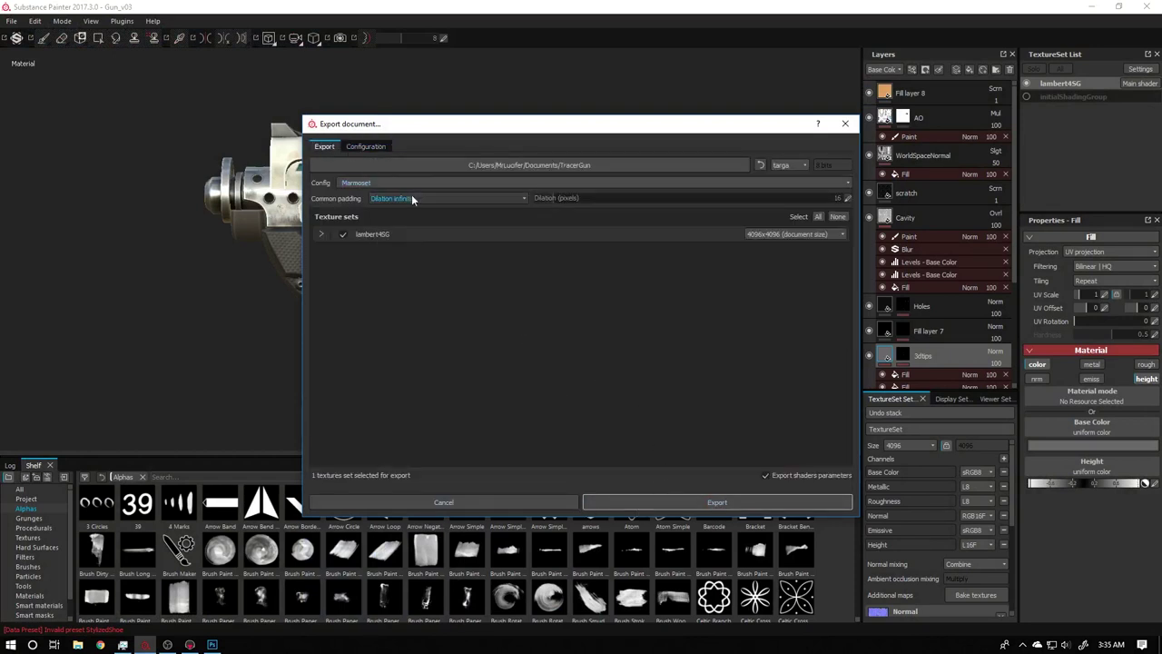
click(674, 501)
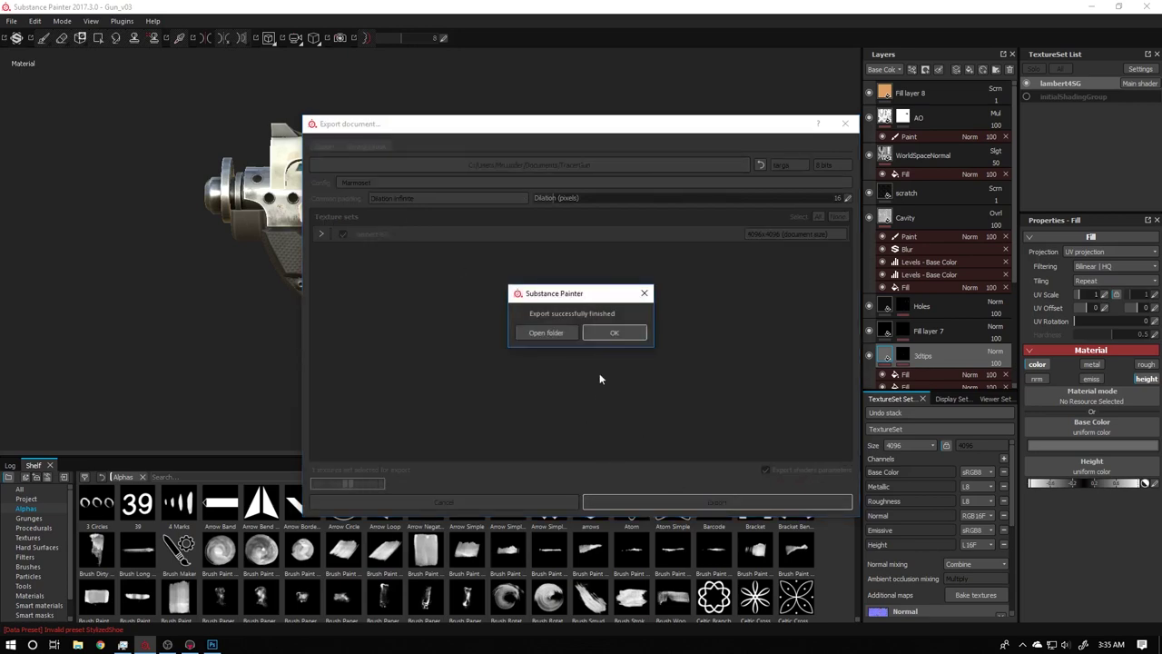
click(563, 332)
click(1091, 6)
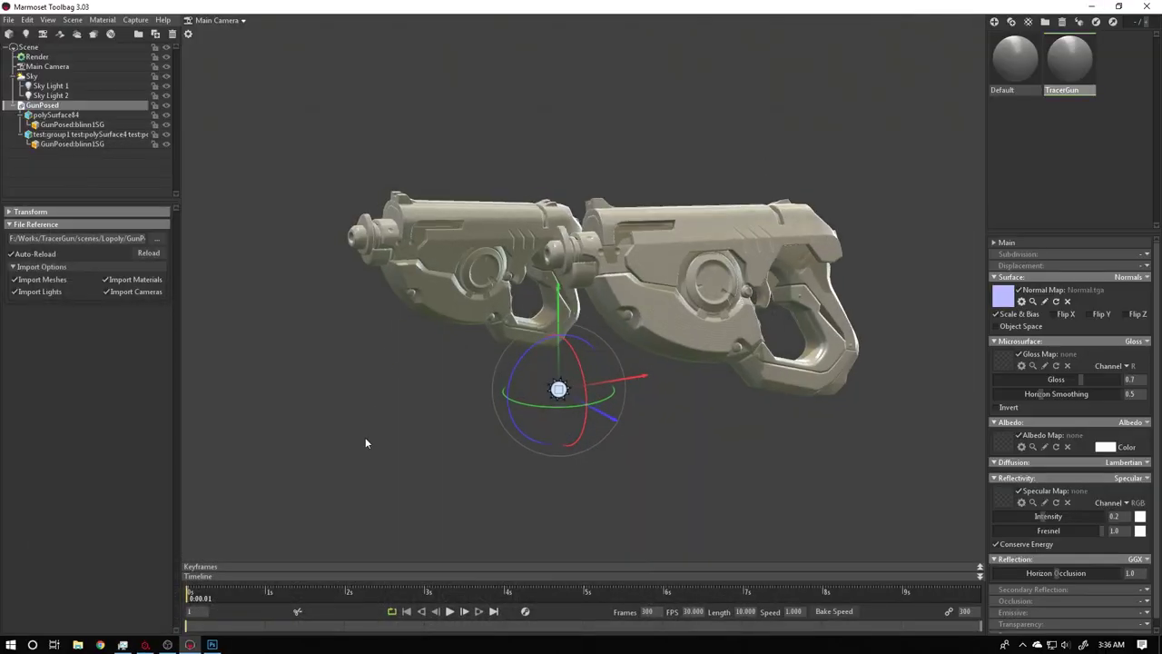
- Inspect the reloaded normal map's relief on the larger gun's body and grip in Marmoset Toolbag
drag(365, 438, 450, 339)
right_drag(740, 248, 750, 269)
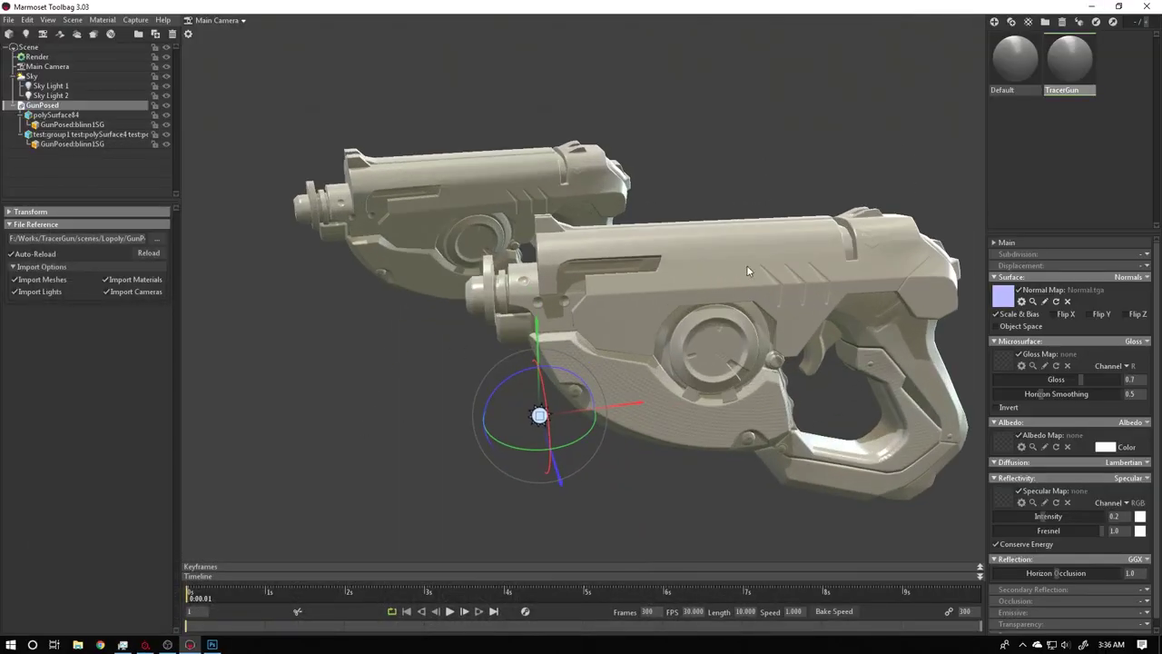
drag(750, 269, 637, 290)
right_drag(638, 291, 711, 276)
drag(711, 276, 614, 257)
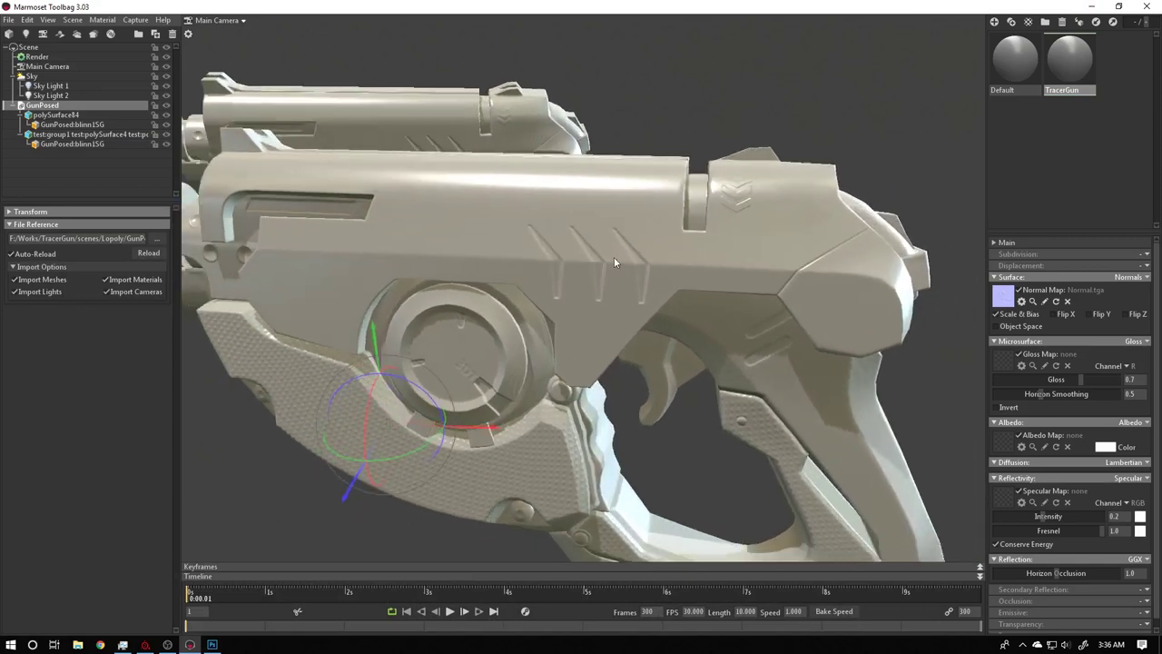
scroll(614, 262, down, 10)
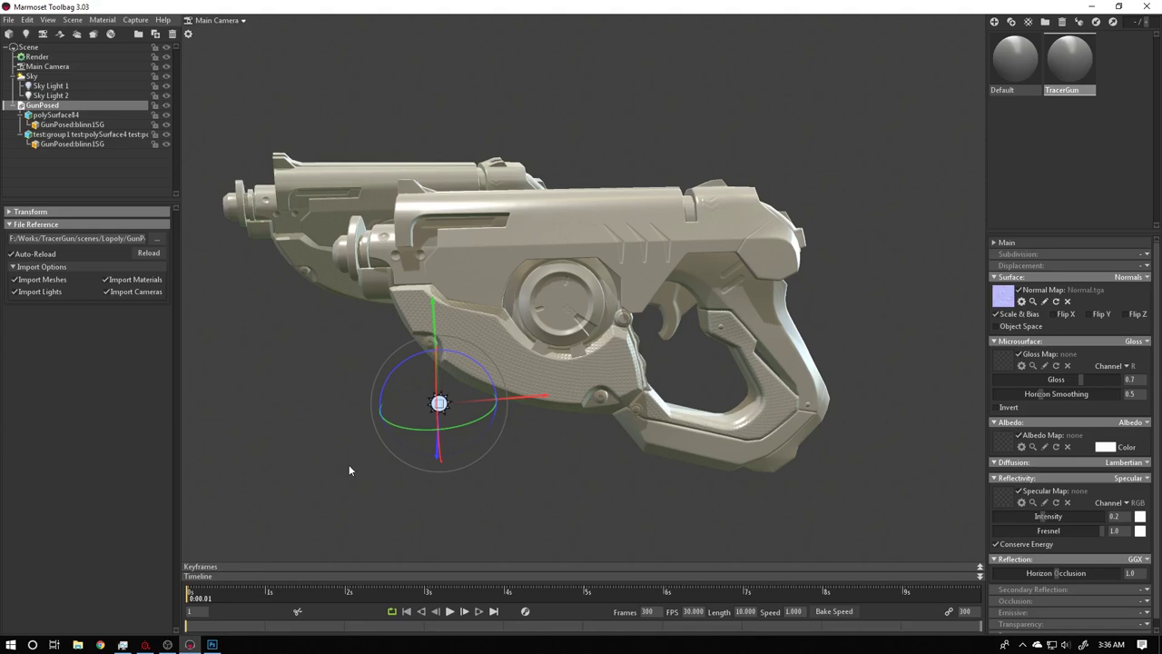
- Find the re-exported Normal texture in the TracerGun folder in Documents, and return to Marmoset Toolbag
click(144, 645)
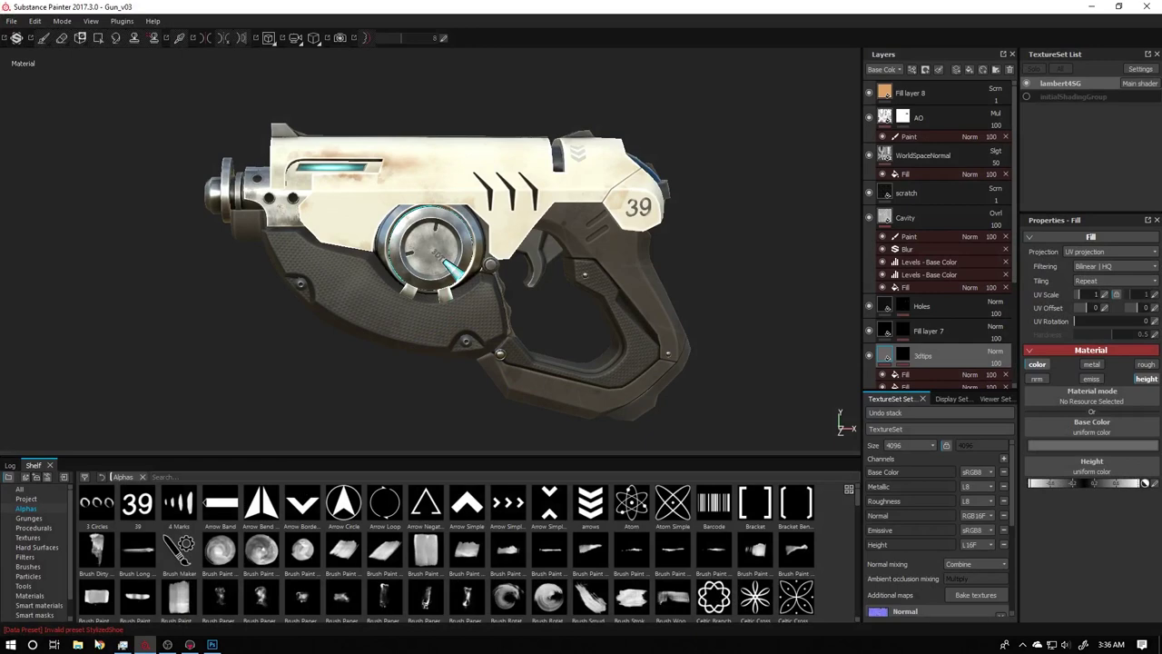
click(85, 643)
click(424, 227)
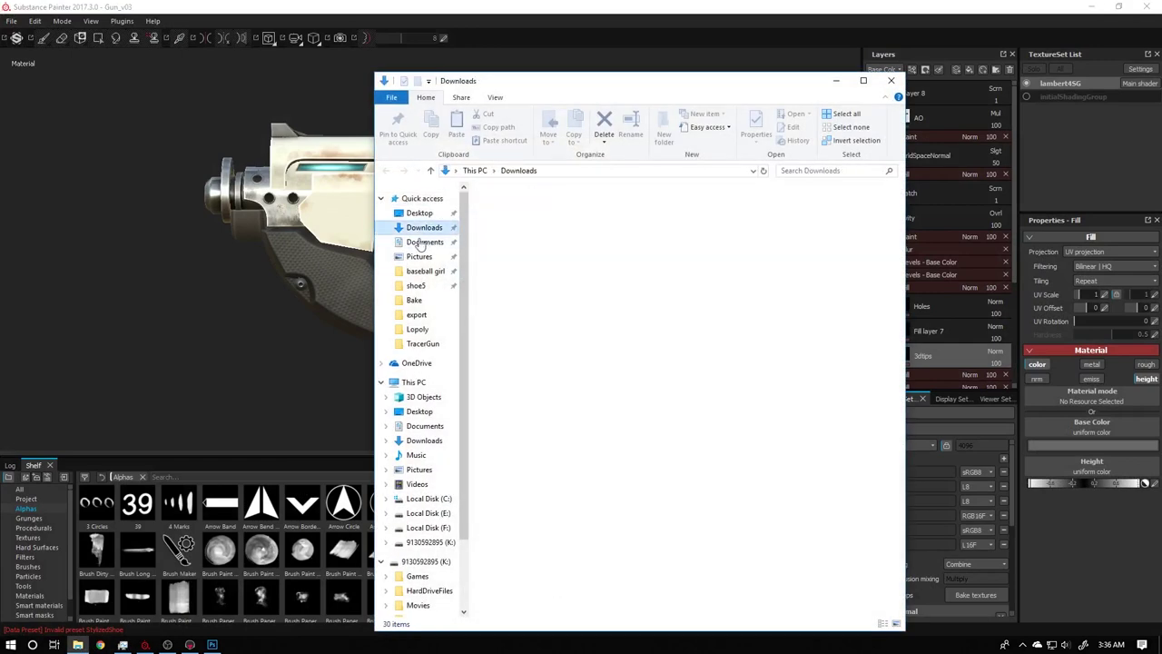
click(424, 242)
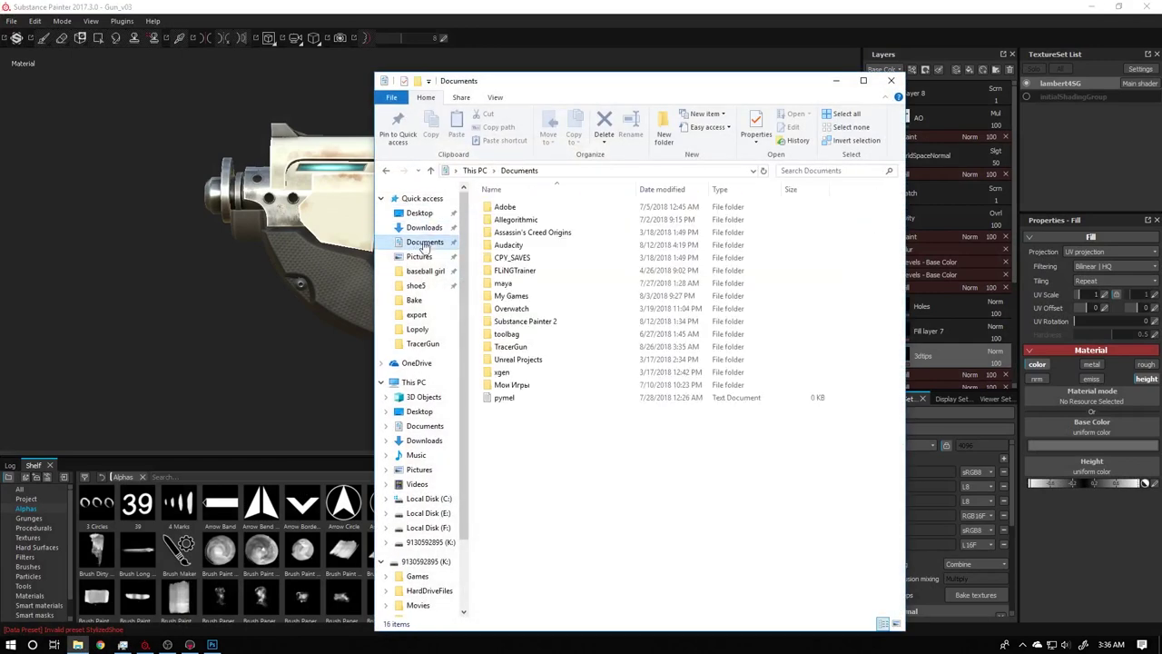
double_click(507, 333)
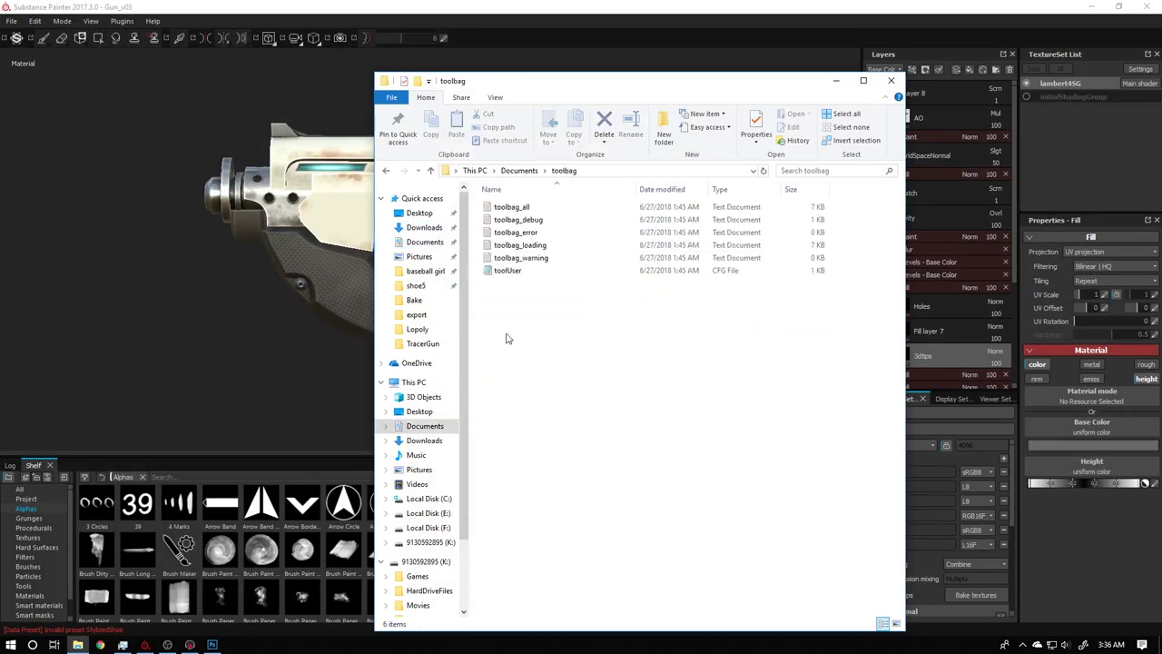
key(alt+Left)
double_click(509, 346)
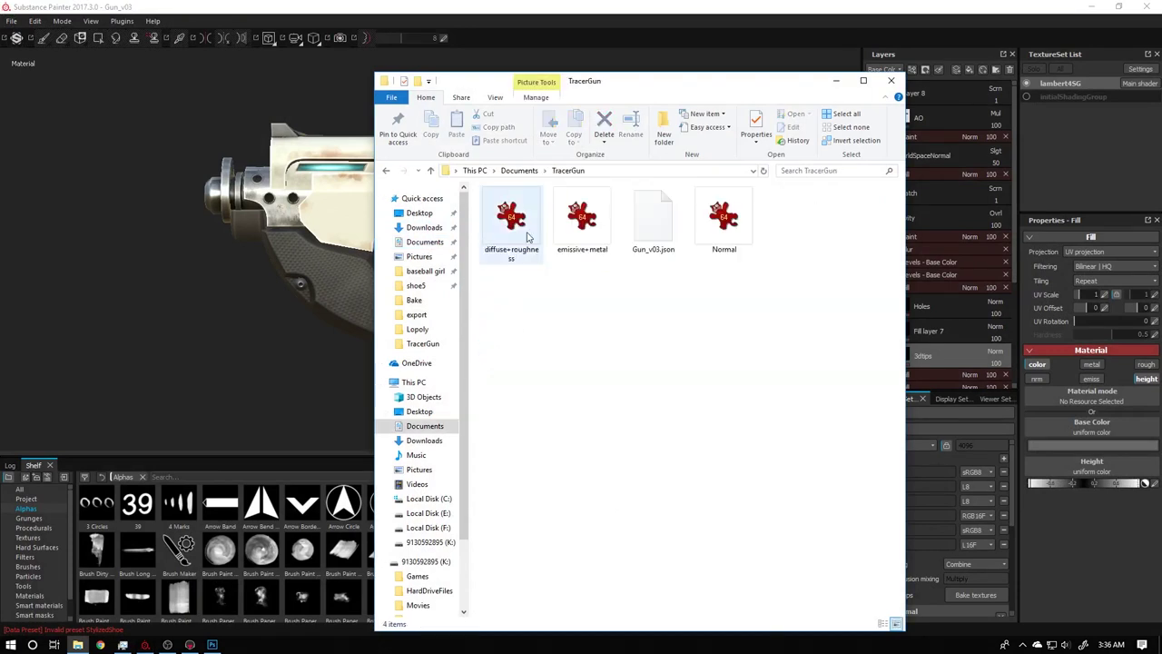
click(707, 206)
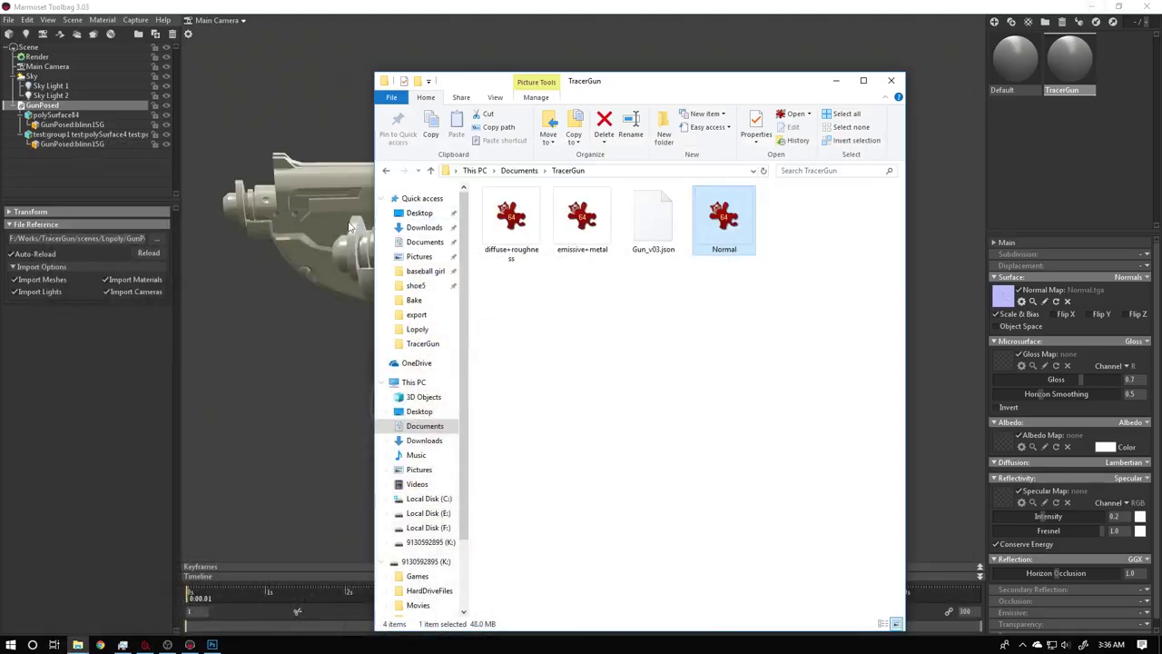
click(352, 227)
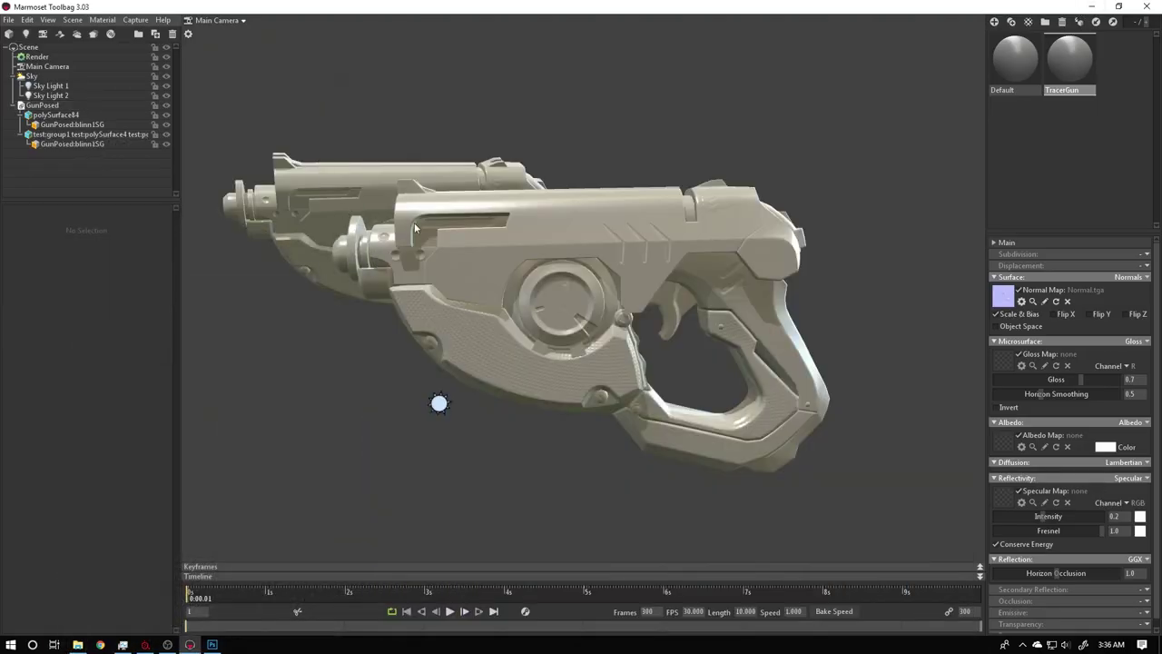
- Examine the normal map's panel lines and grip texture on both guns from several angles
drag(459, 247, 704, 218)
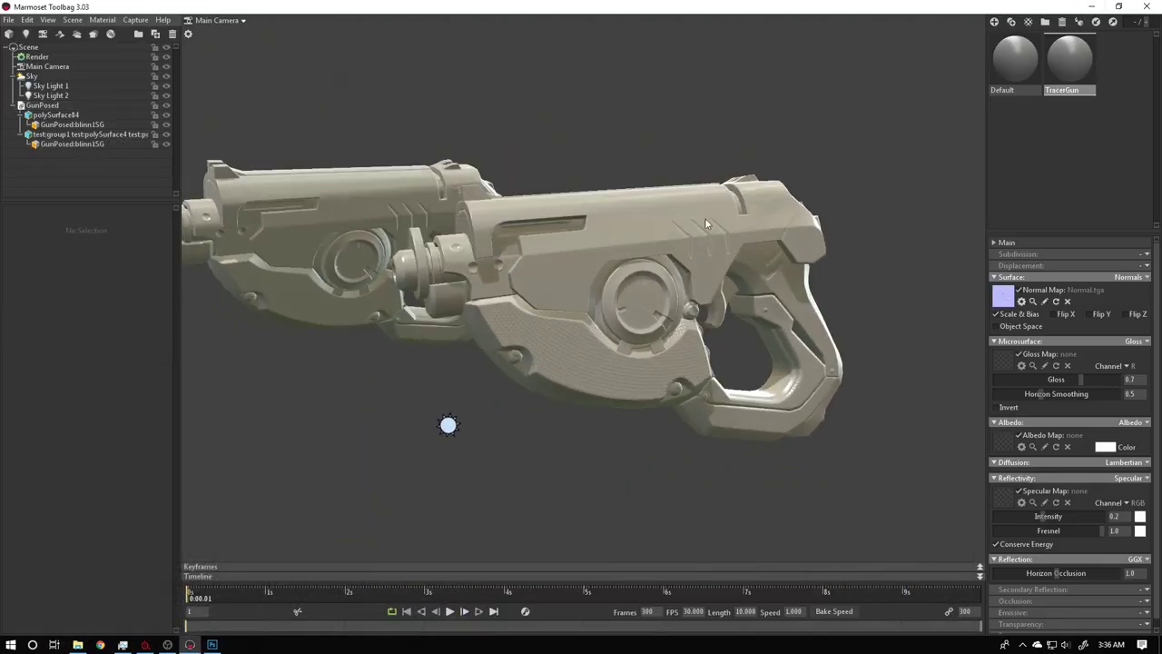
drag(611, 276, 586, 274)
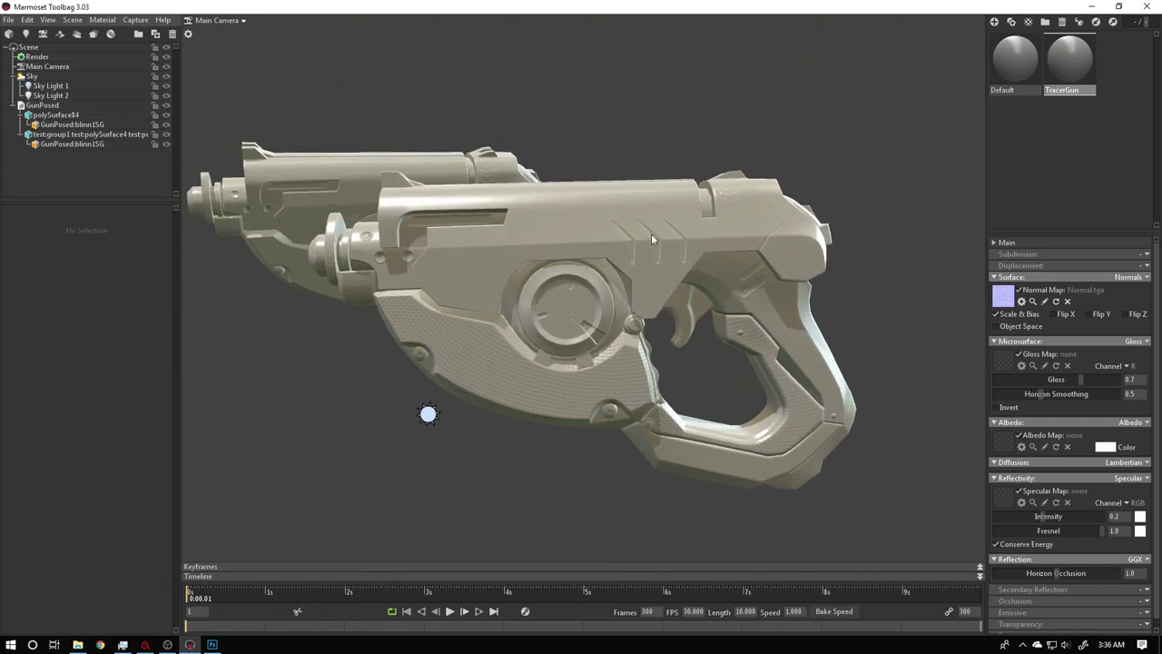
drag(652, 235, 645, 224)
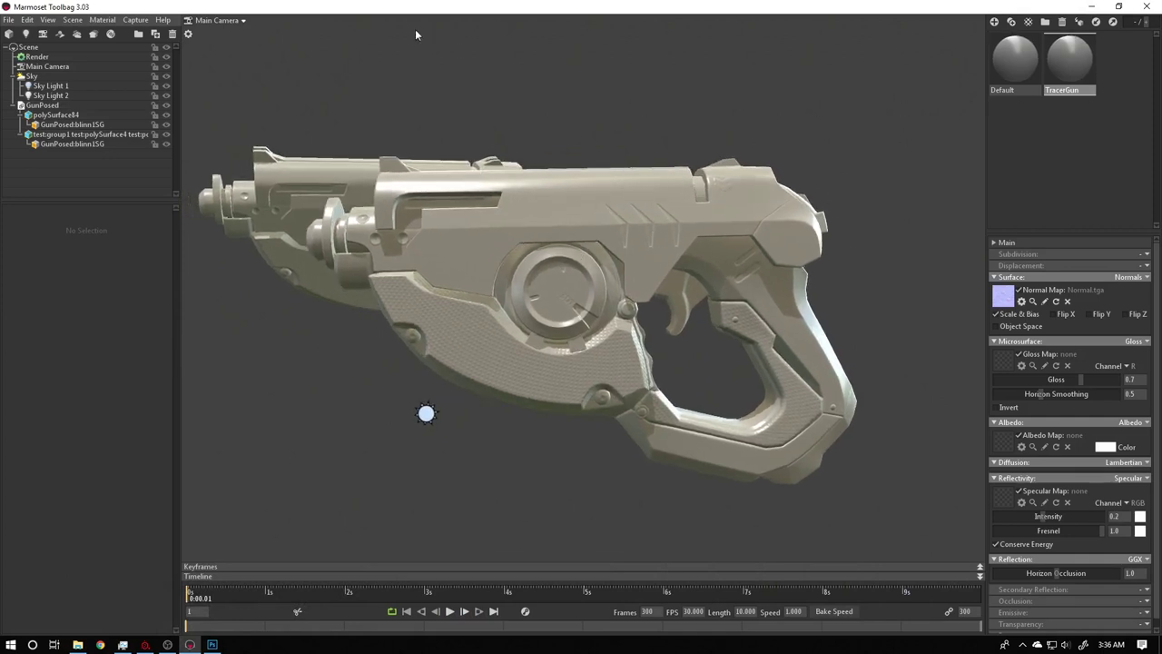
drag(570, 262, 519, 275)
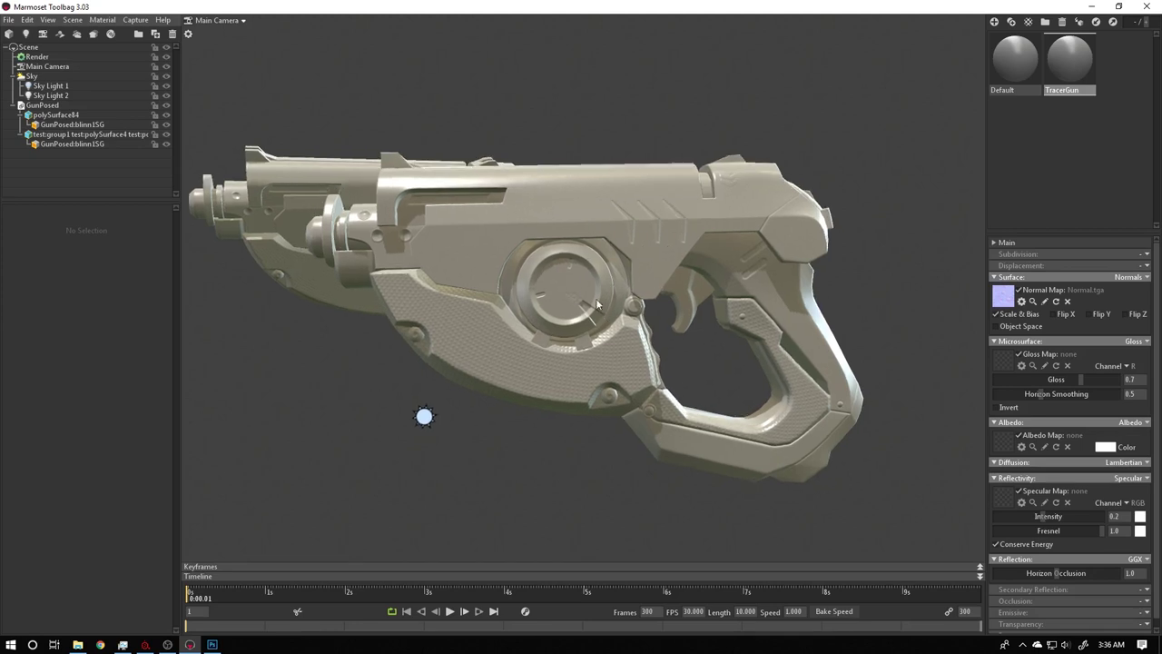
middle_drag(596, 298, 557, 246)
drag(642, 237, 535, 255)
mouse_move(535, 255)
shift+right_down()
mouse_move(599, 254)
mouse_move(554, 254)
shift+right_up()
shift+drag(553, 251, 696, 265)
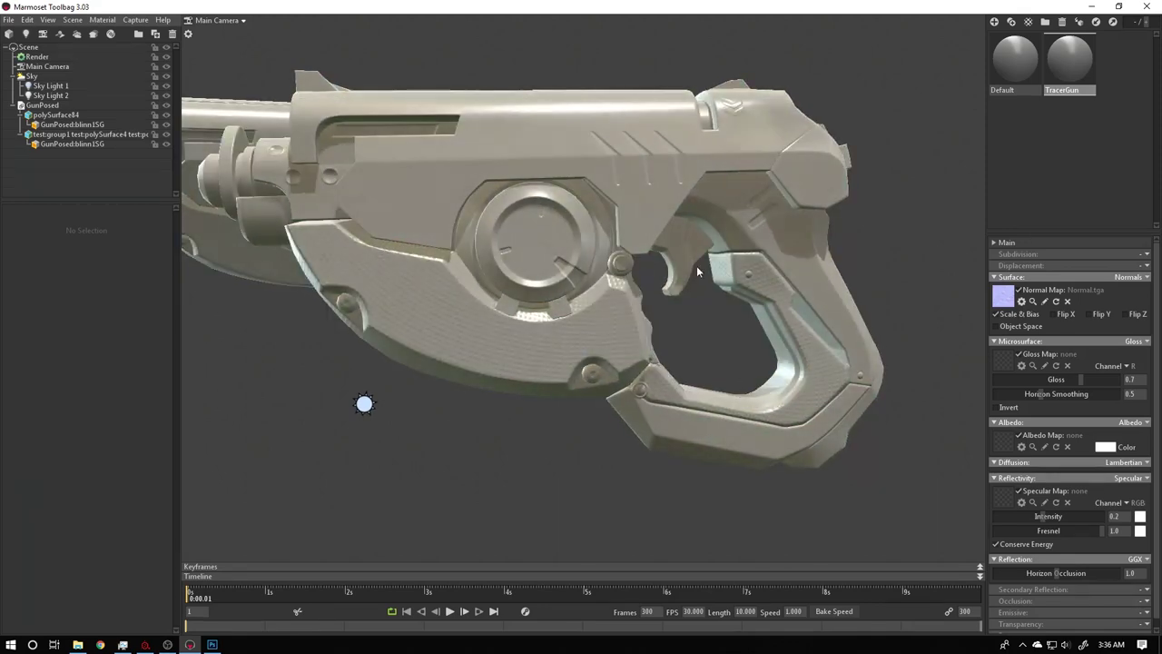
- Try the Flip Y option on the TracerGun normal map and check the shading on the larger gun
click(1090, 313)
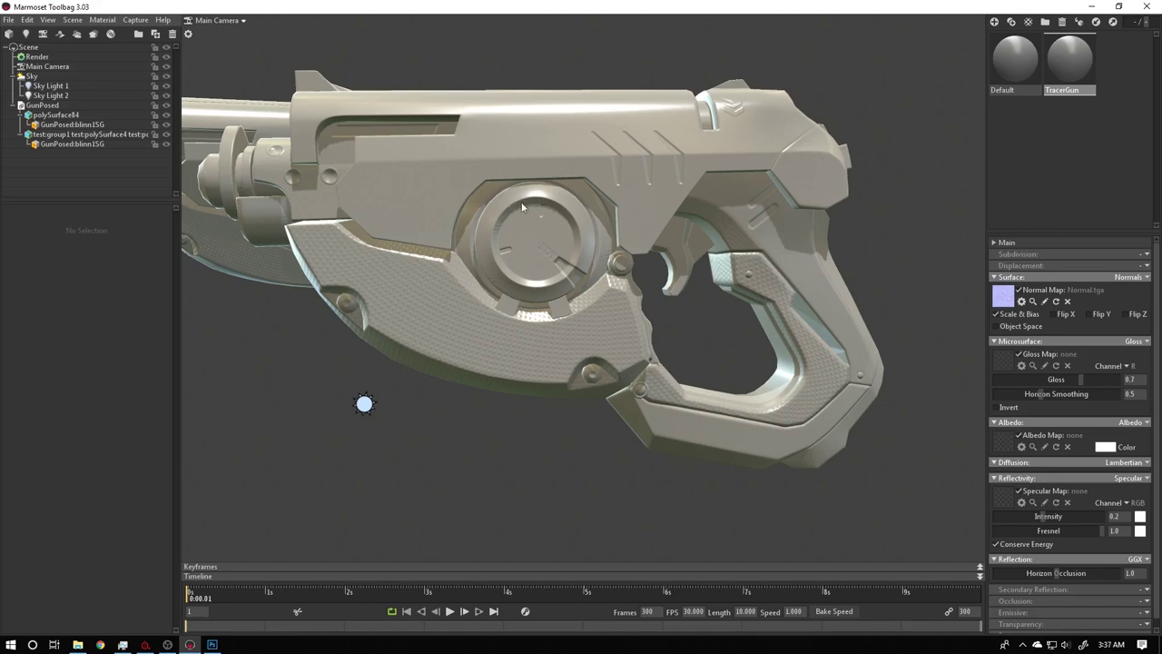
drag(521, 207, 453, 258)
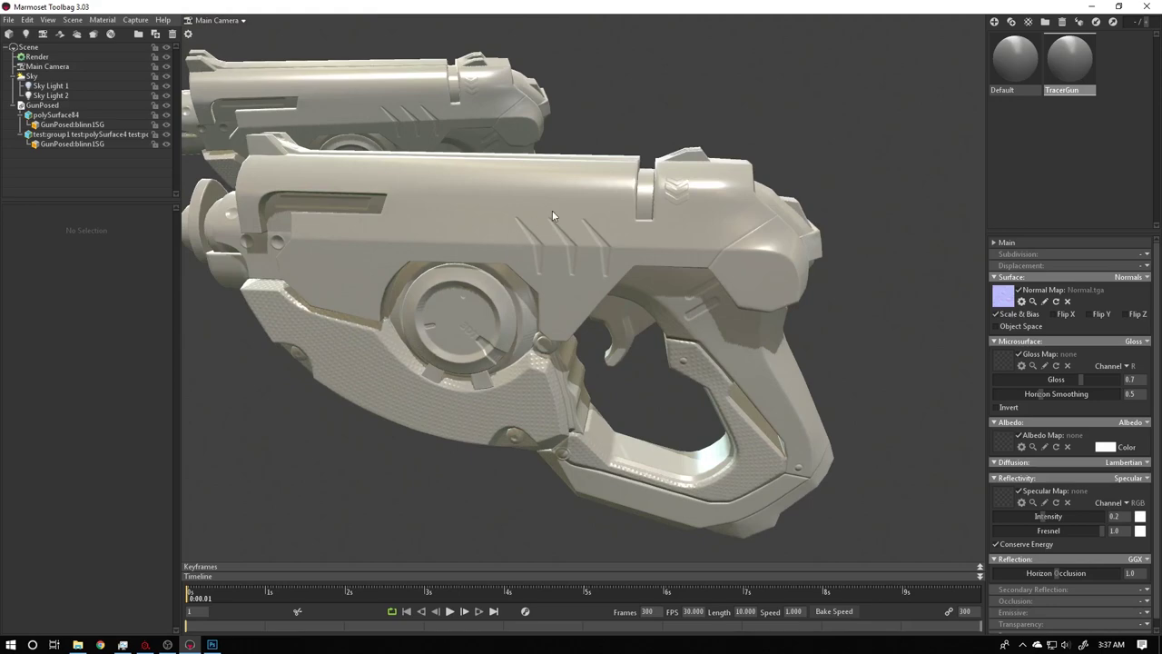
- Compare the larger gun's relief with Flip Y switched on and off for the TracerGun normal map
mouse_move(611, 256)
mouse_down()
mouse_move(501, 211)
mouse_move(610, 210)
mouse_move(743, 179)
mouse_move(618, 156)
mouse_up()
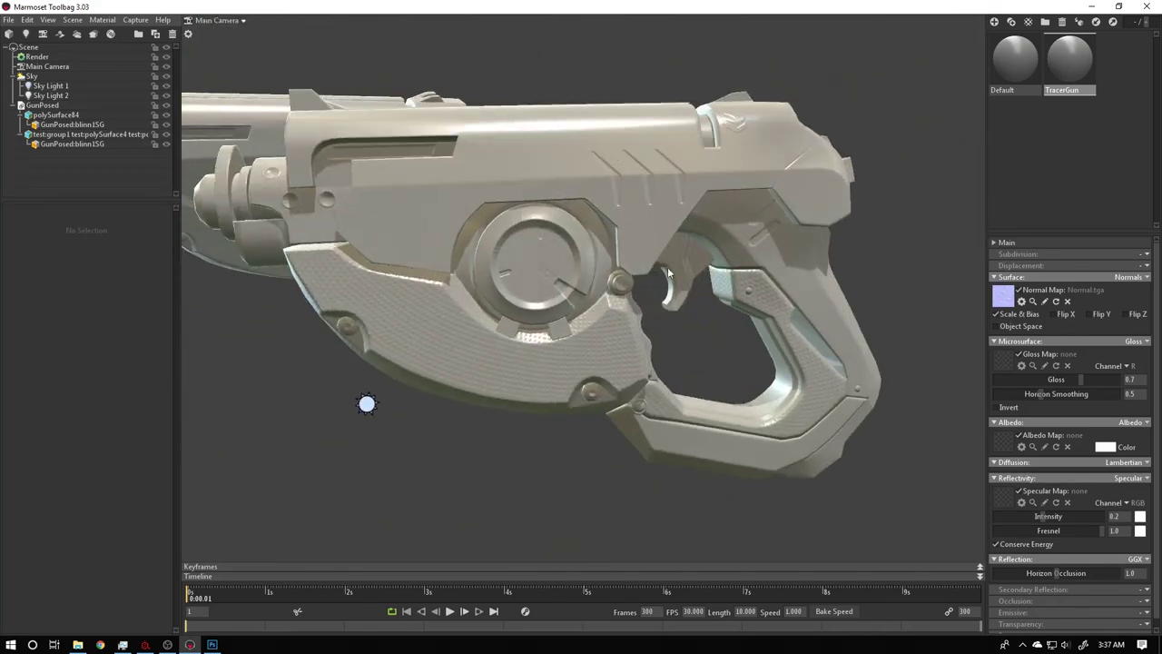
drag(673, 287, 618, 240)
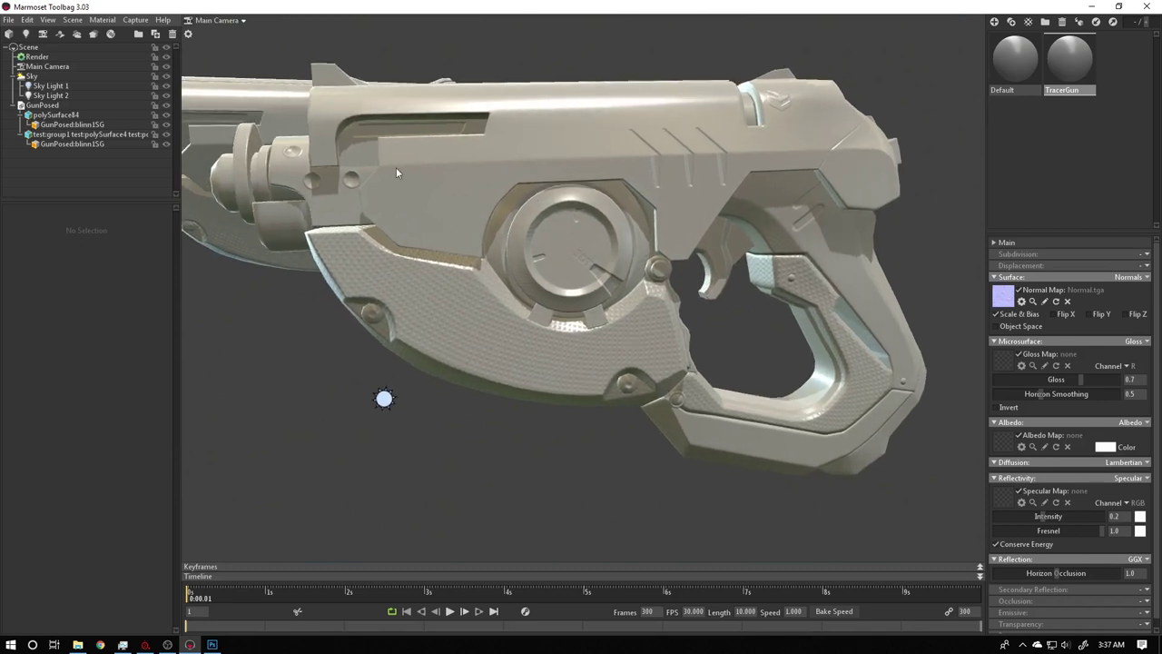
drag(396, 172, 462, 178)
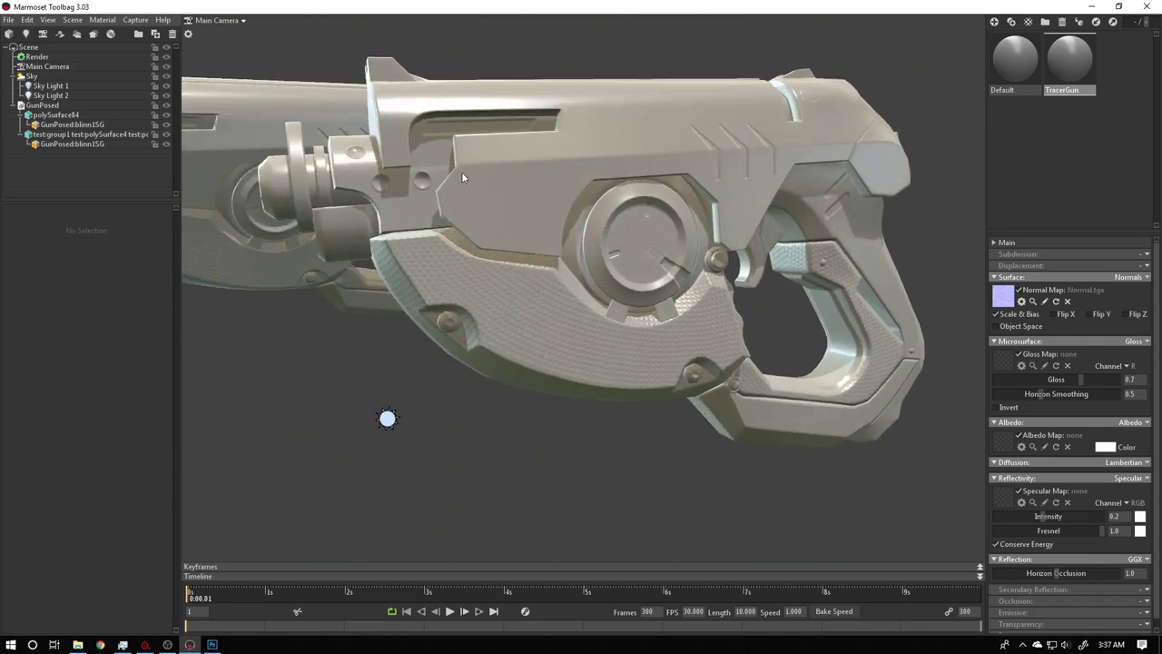
click(1089, 315)
click(1090, 315)
click(1090, 315)
click(1089, 315)
click(1090, 315)
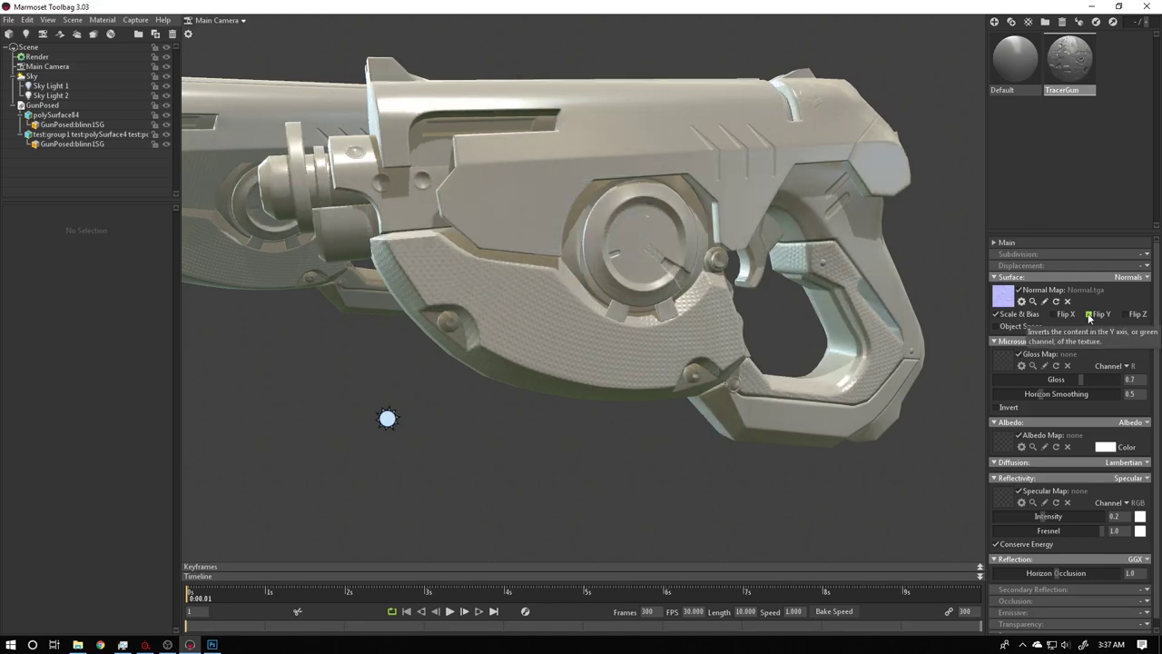
drag(849, 238, 677, 270)
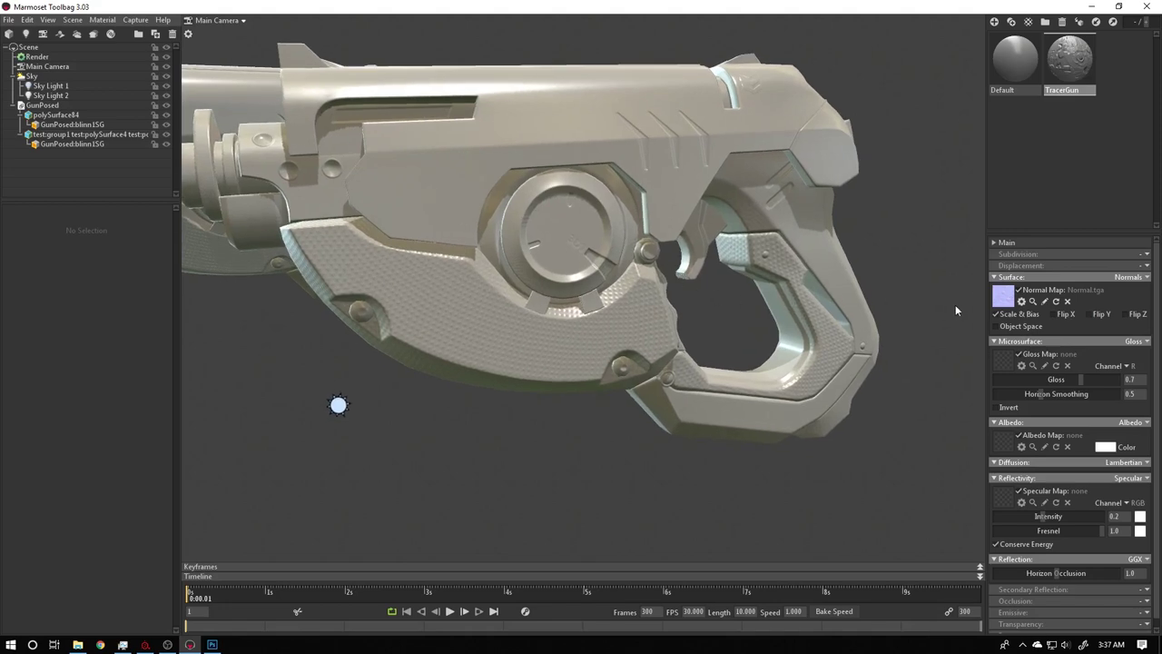
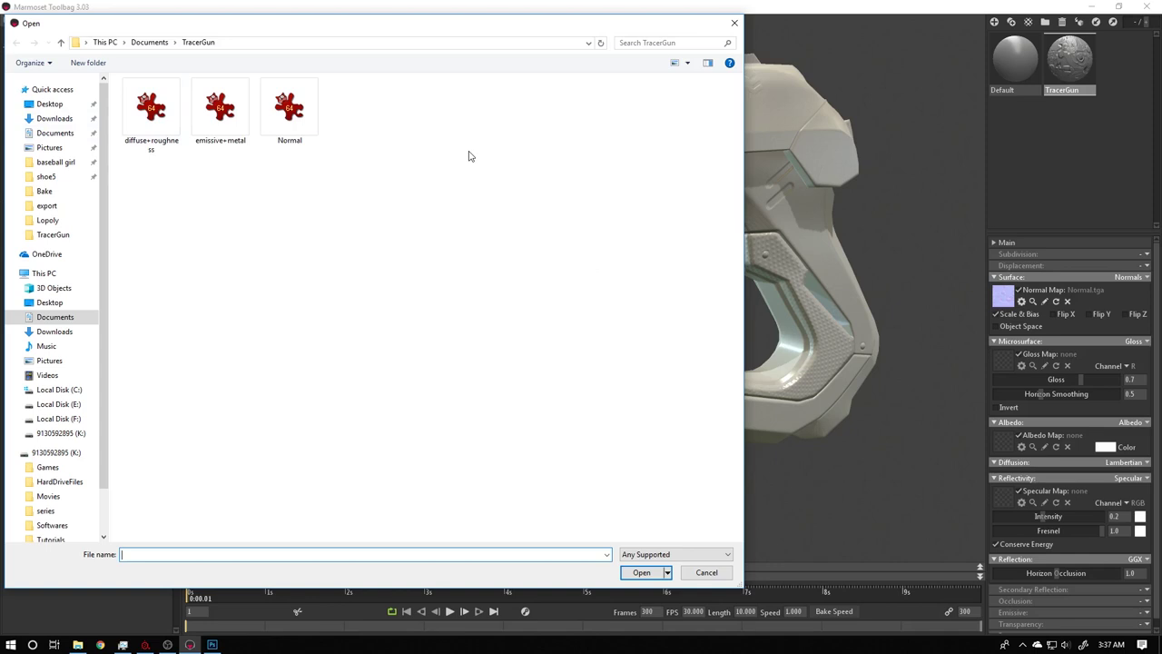
- Select the diffuse+roughness file for the Gloss Map, view its RGB and Alpha 1 channels in Photoshop, and return to Marmoset Toolbag
click(155, 146)
click(211, 645)
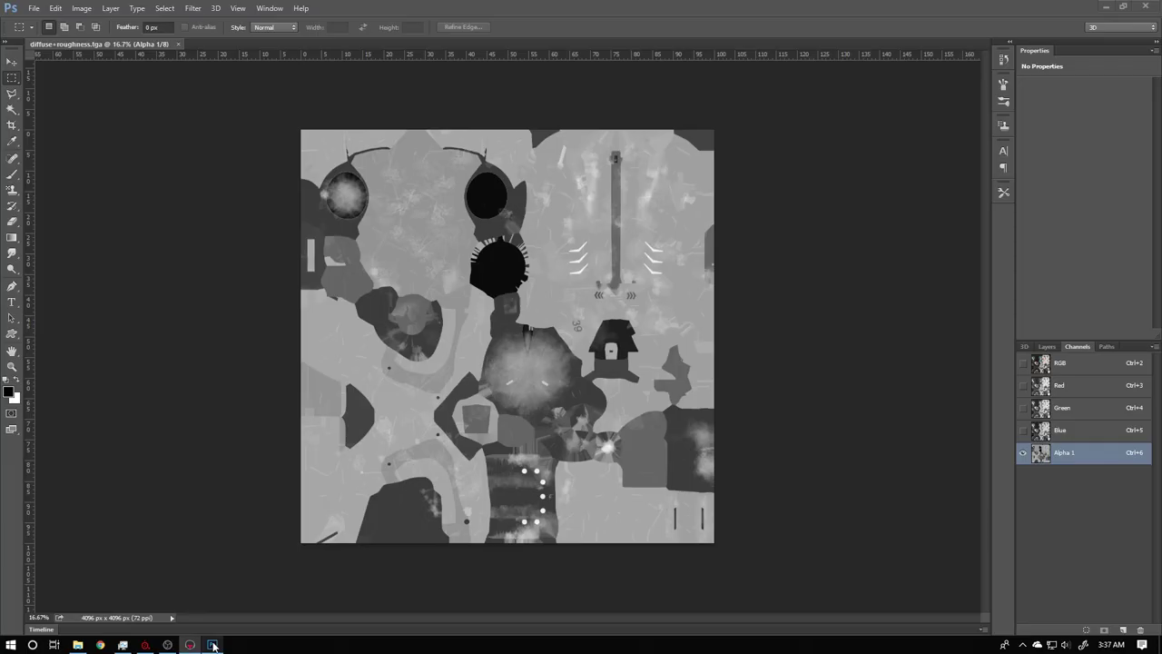
click(1051, 366)
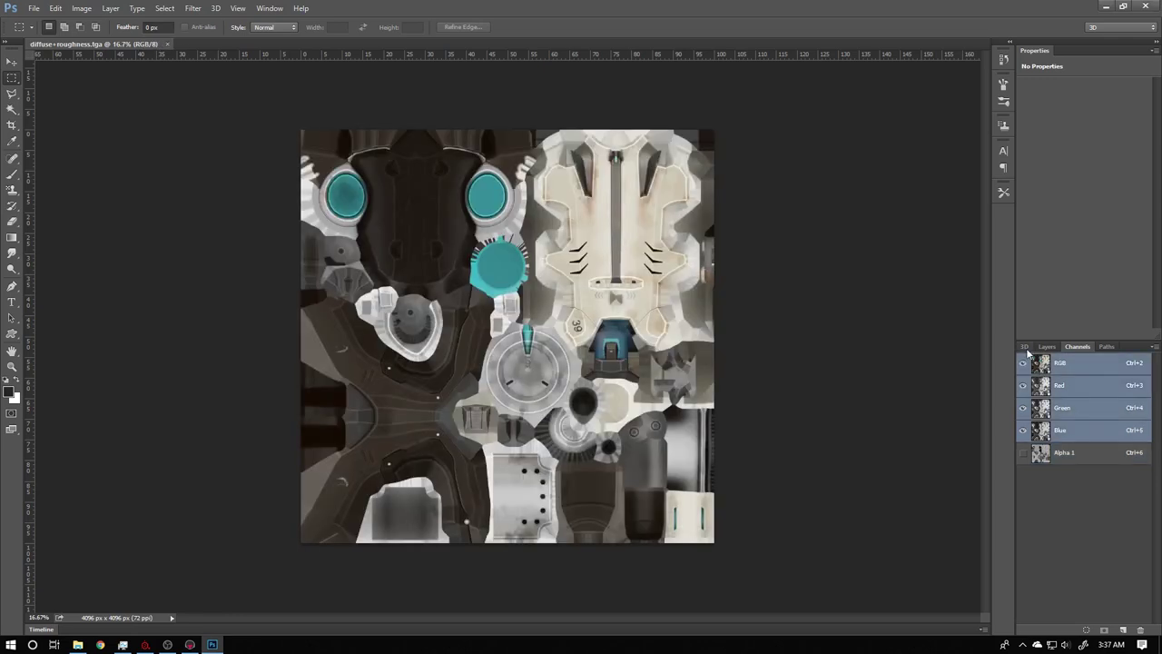
click(1058, 456)
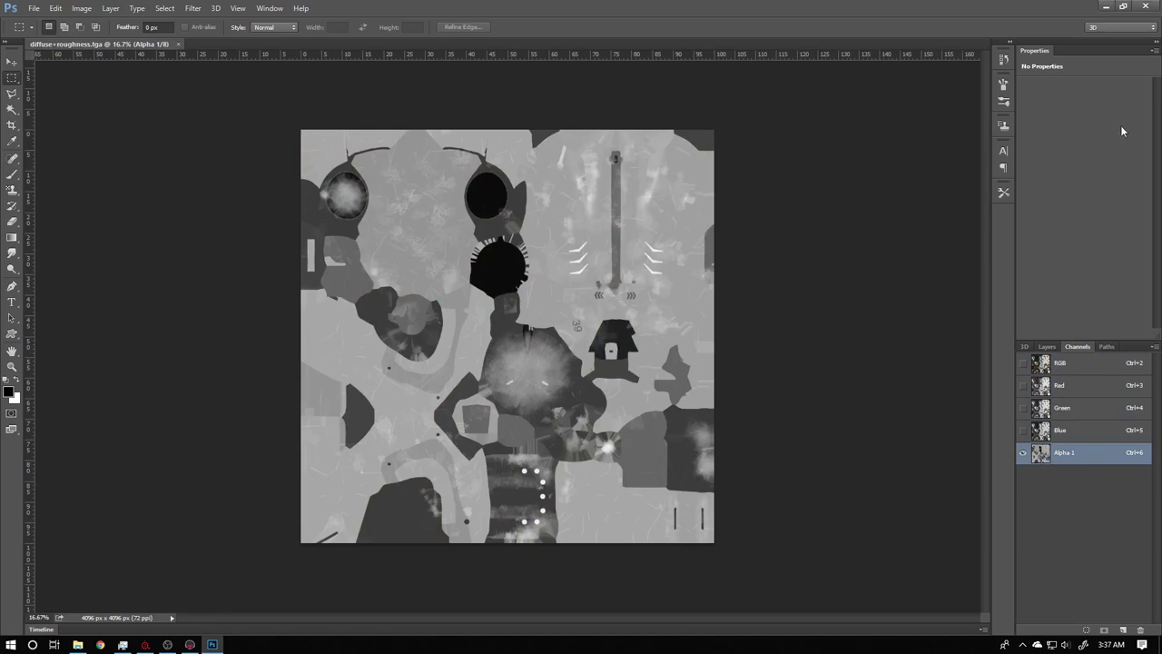
click(1103, 7)
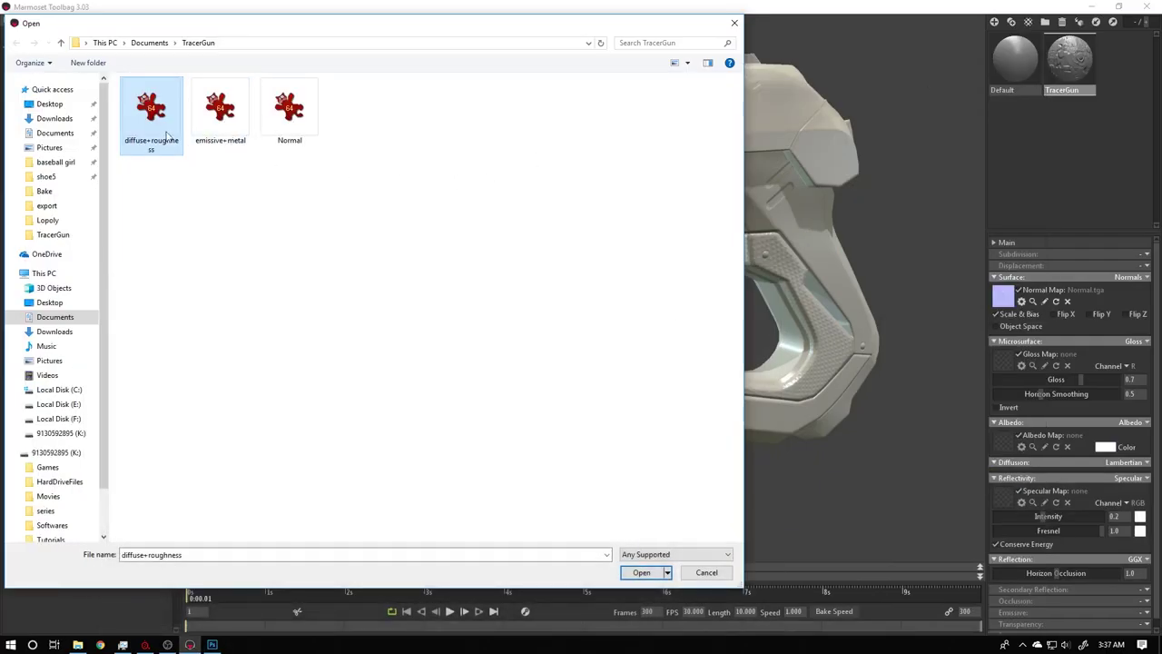
- Load the diffuse+roughness texture as TracerGun's Gloss Map and check the surface around the larger gun's grip
double_click(148, 117)
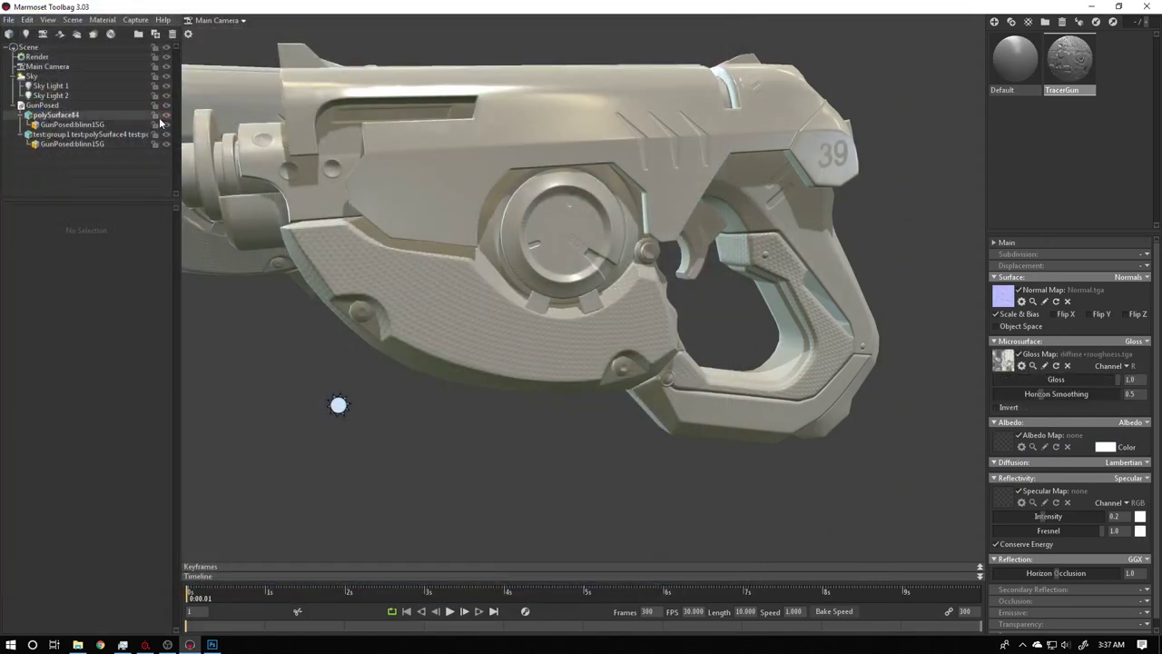
drag(902, 275, 662, 216)
alt+right_drag(663, 216, 745, 233)
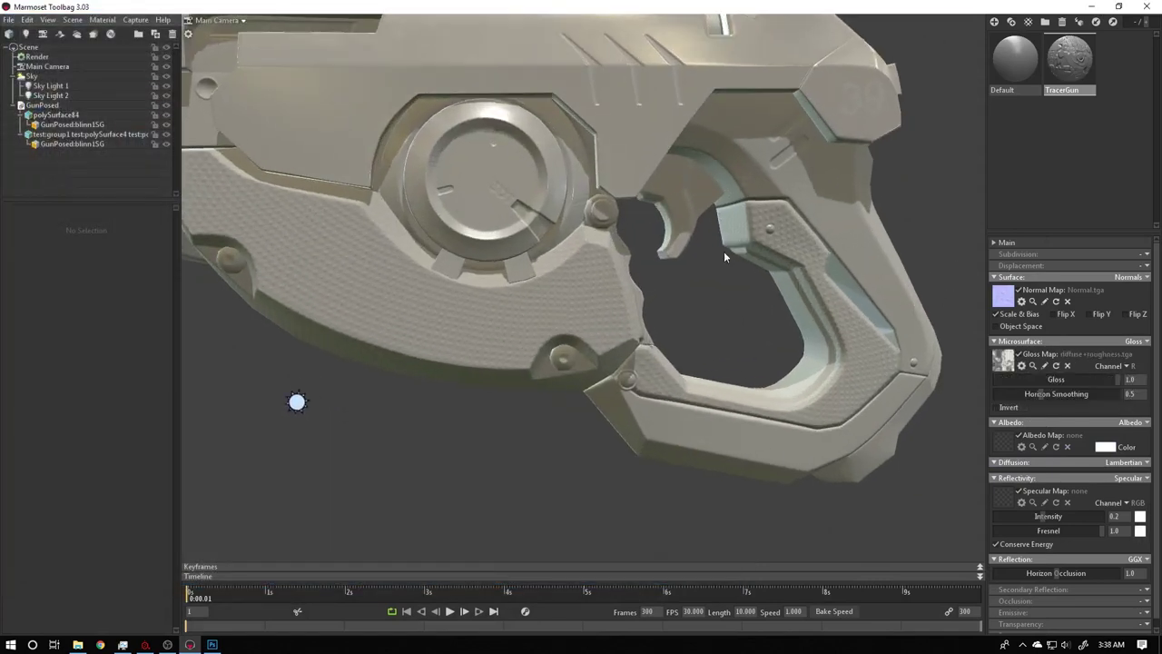
drag(892, 300, 688, 251)
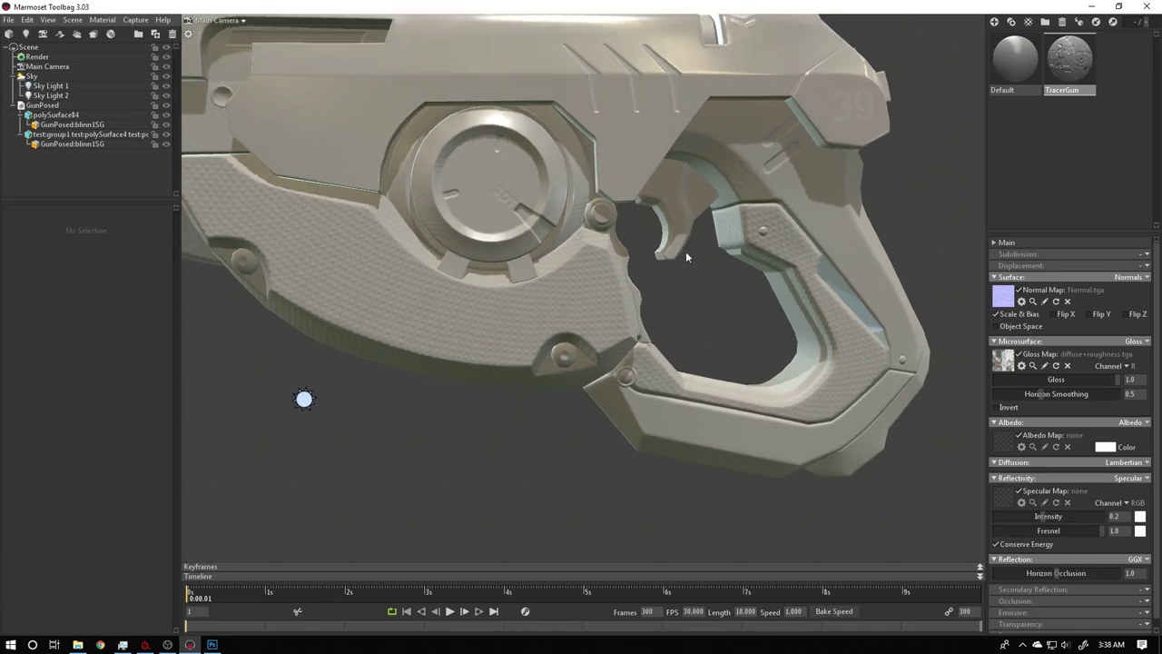
click(1114, 368)
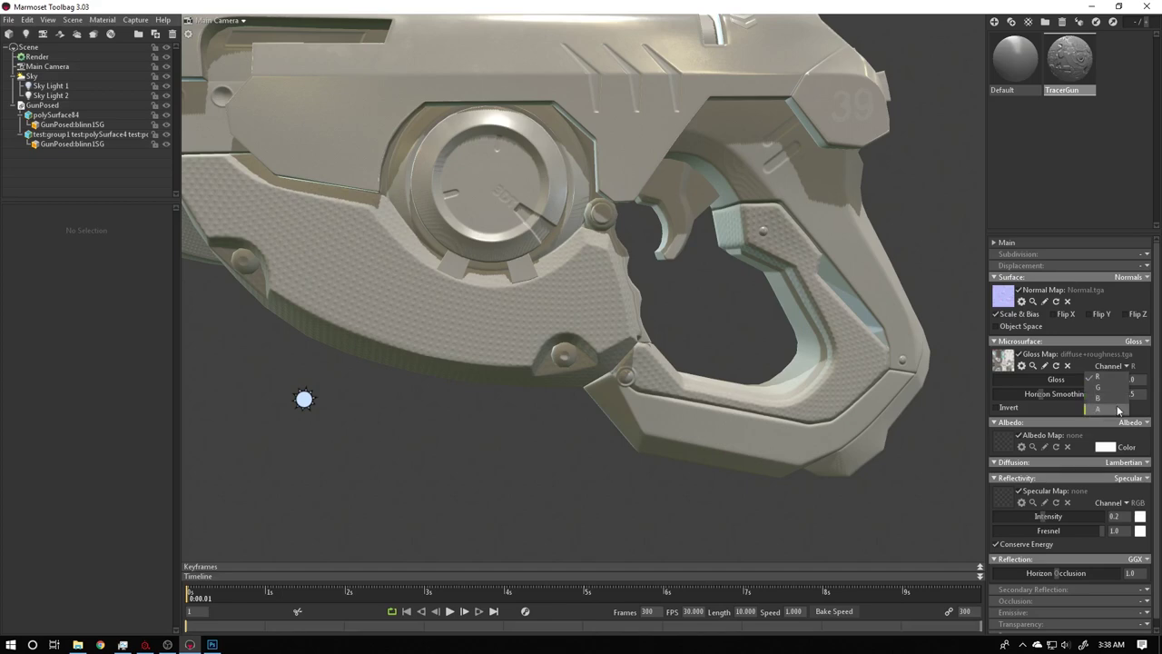
click(1108, 413)
click(212, 645)
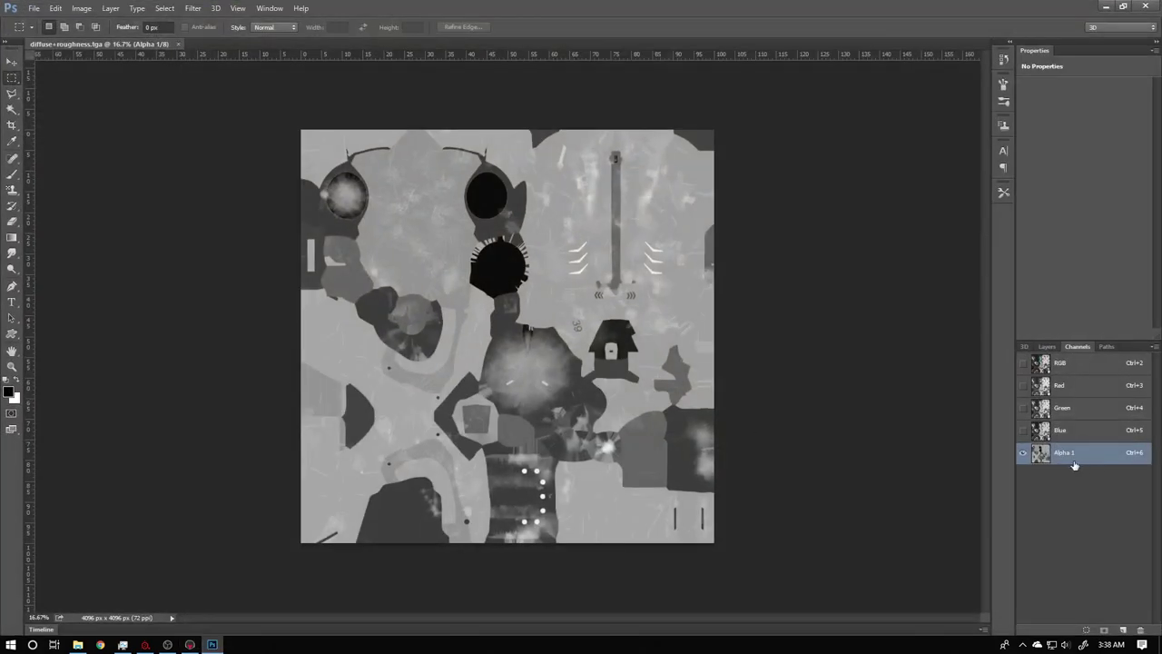
click(1106, 6)
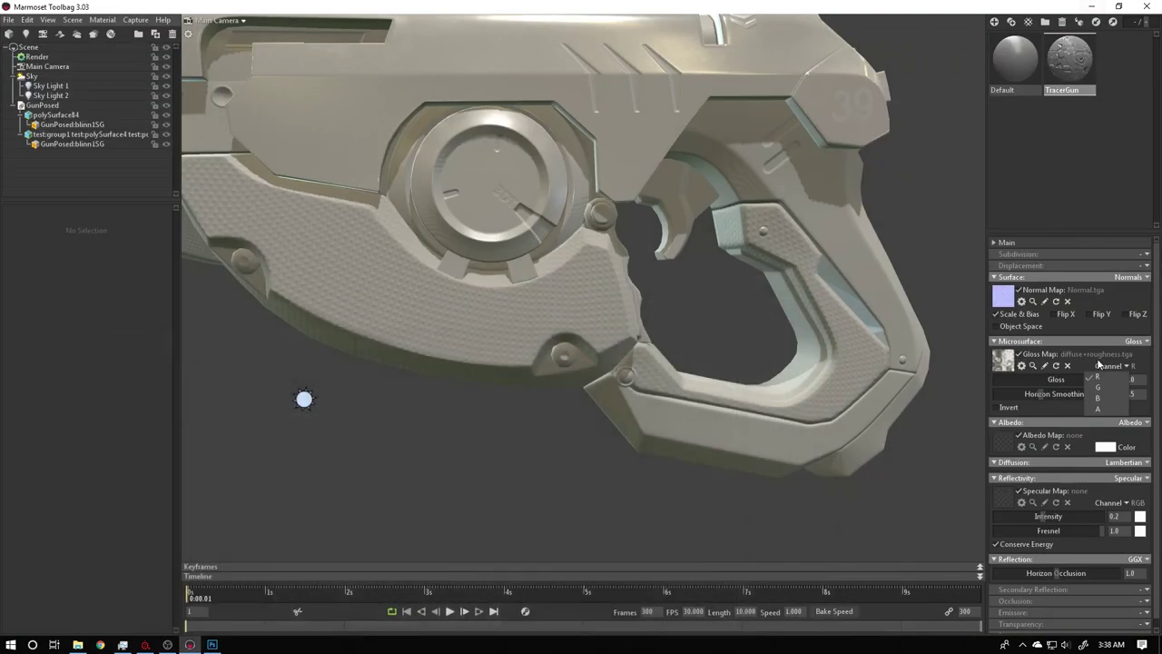
click(1099, 409)
scroll(568, 235, down, 5)
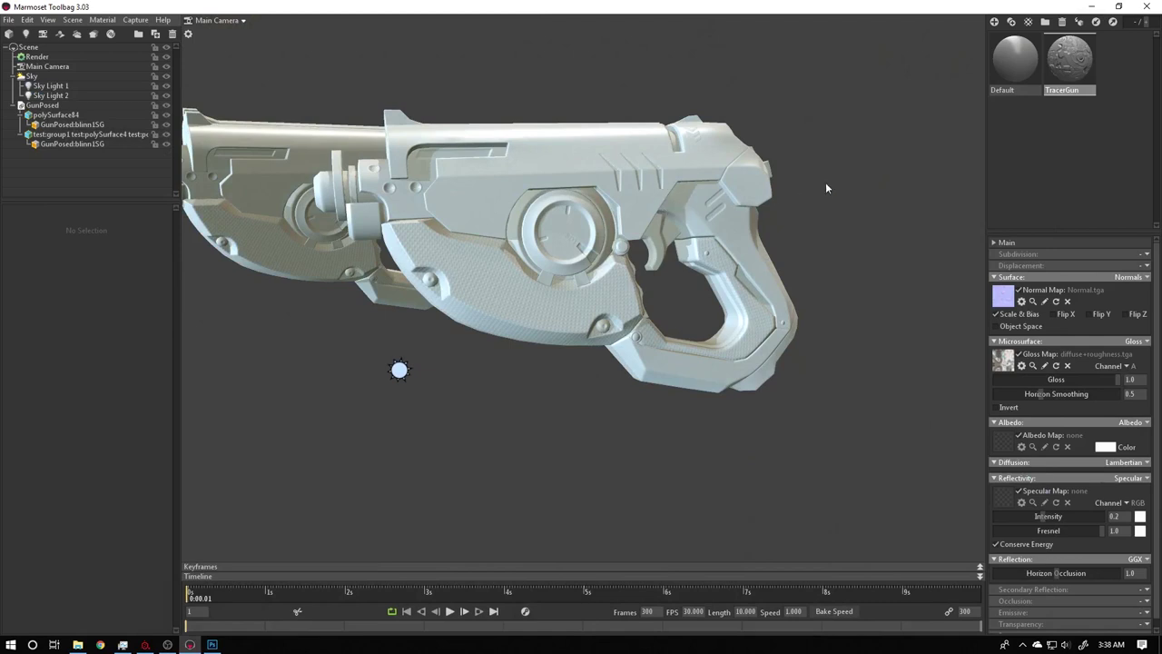
drag(333, 534, 241, 572)
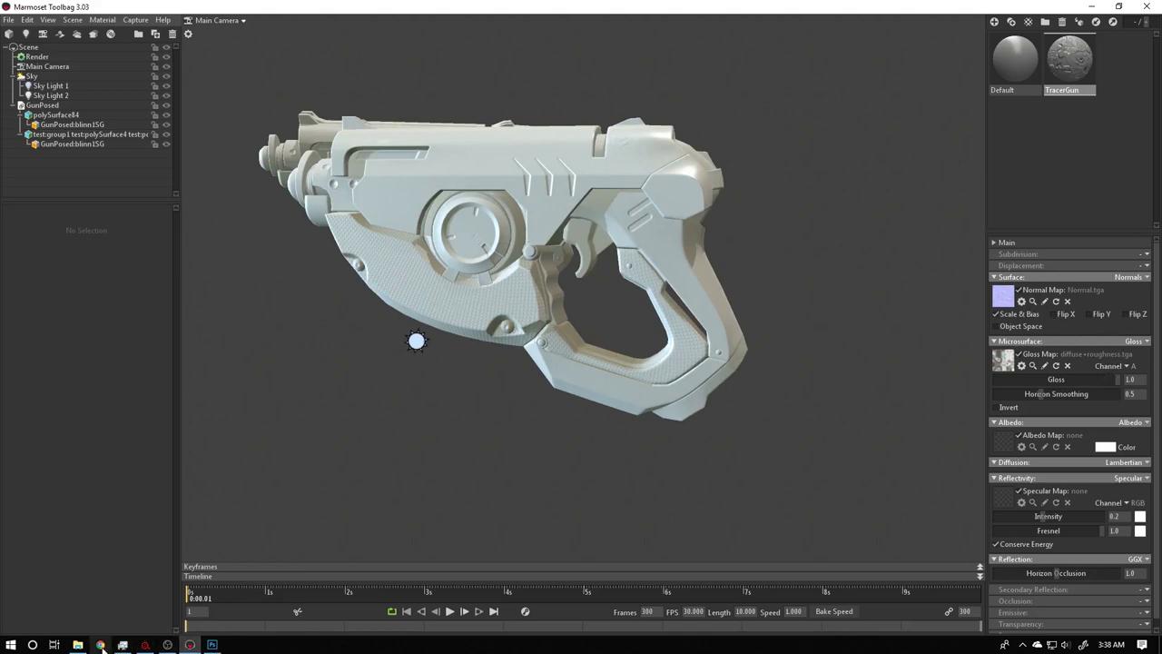
- Compare the RGB, Red, Blue and Alpha 1 channels of the diffuse+roughness texture in Photoshop, and return to Marmoset Toolbag
click(211, 644)
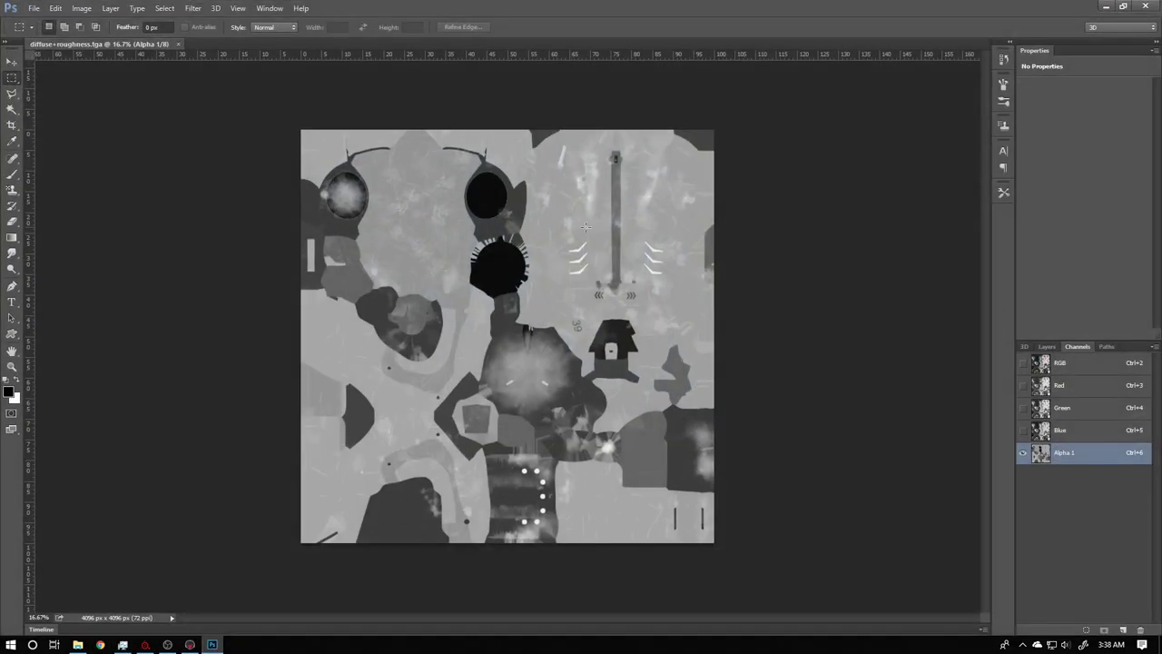
click(1105, 7)
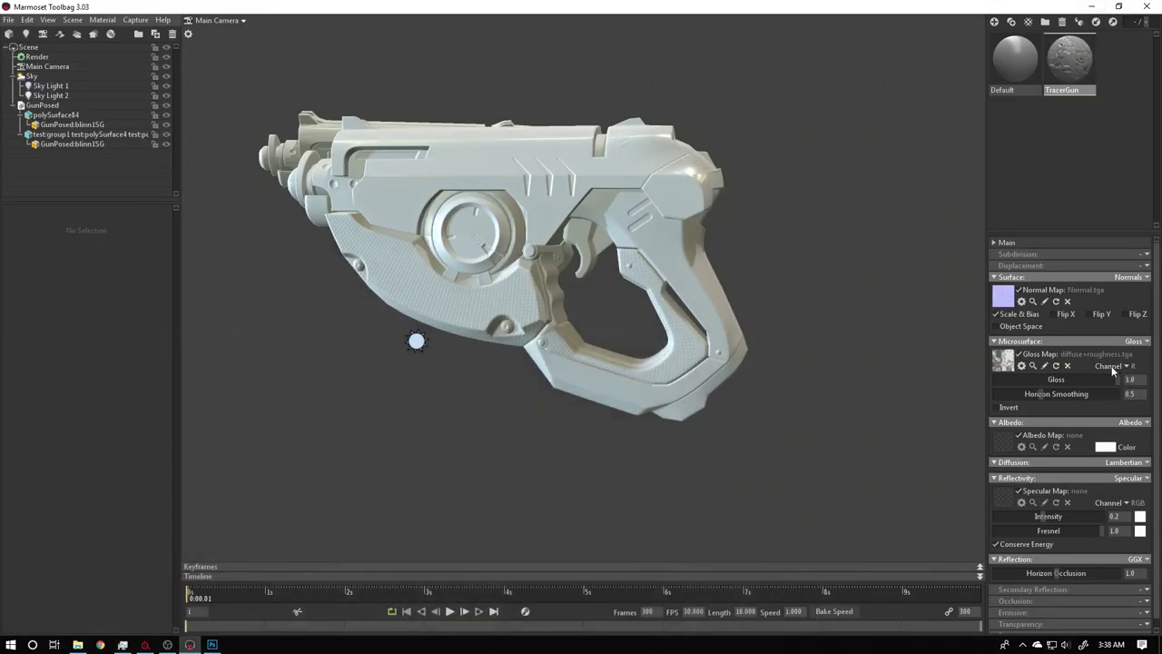
key(alt+Tab)
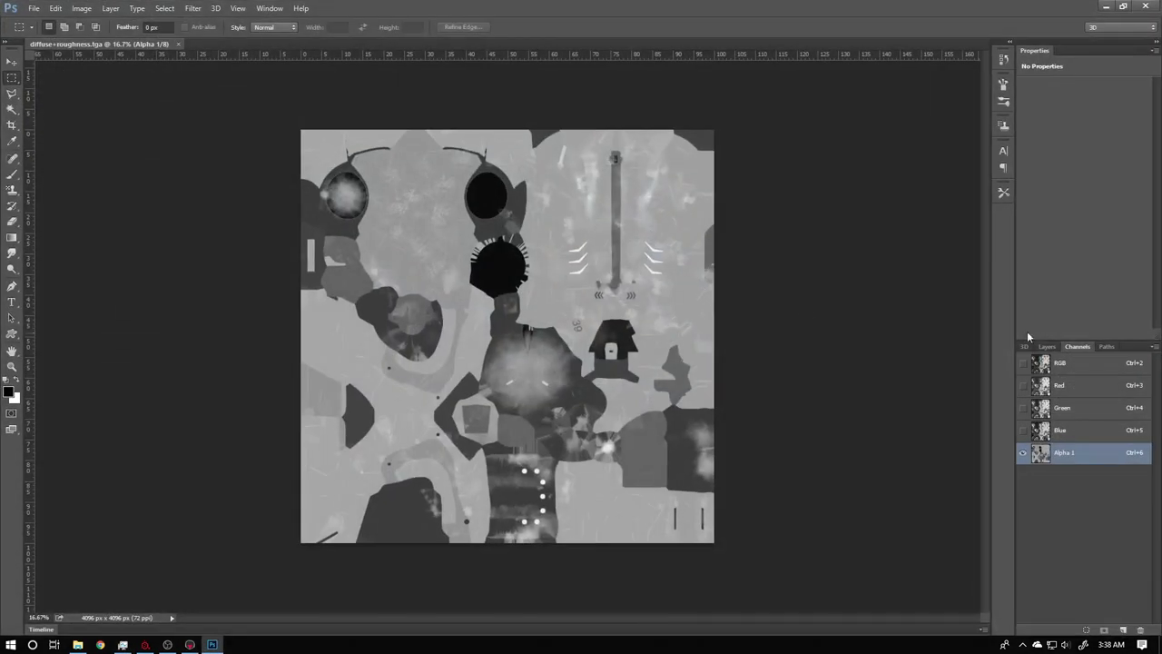
click(1075, 367)
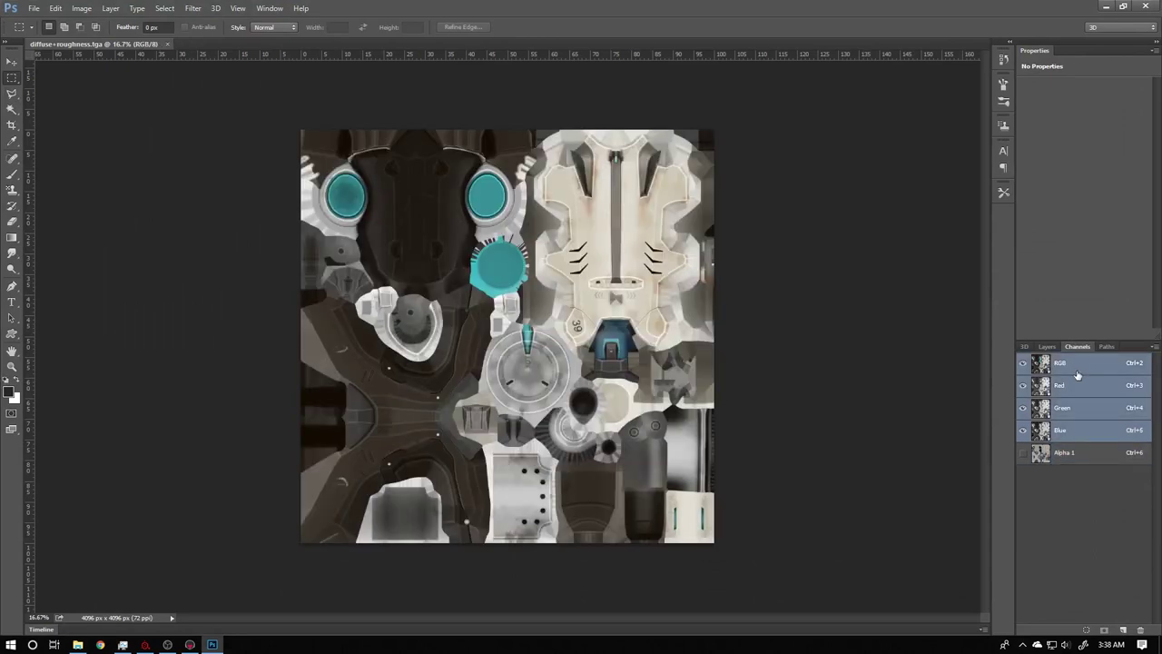
click(1066, 388)
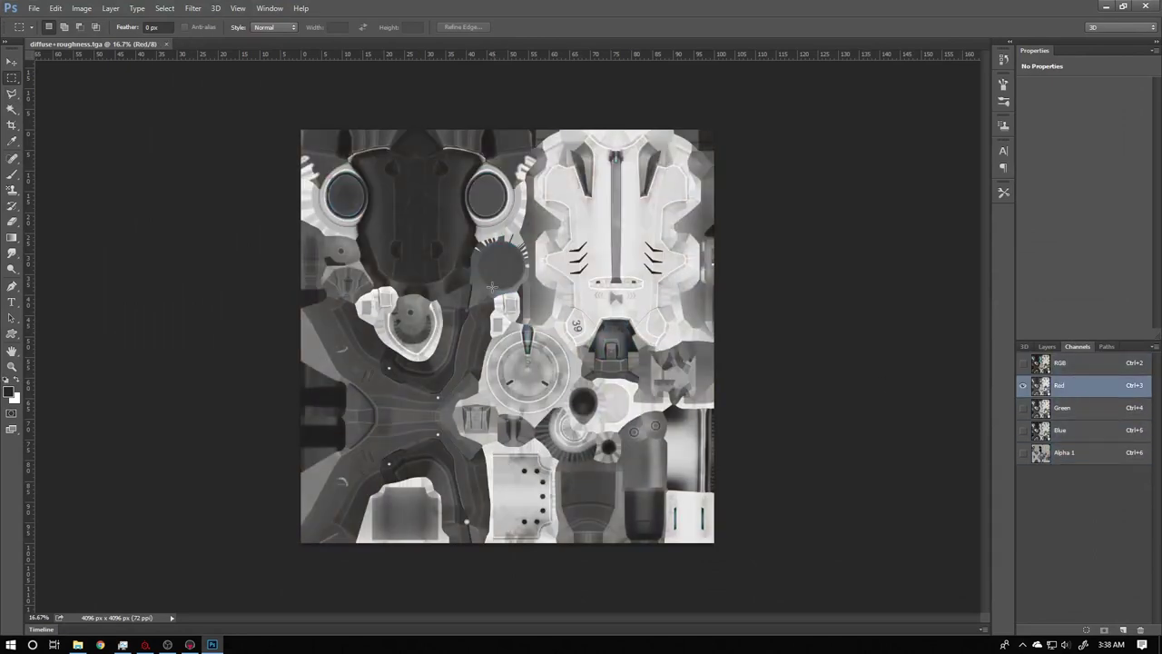
click(1059, 456)
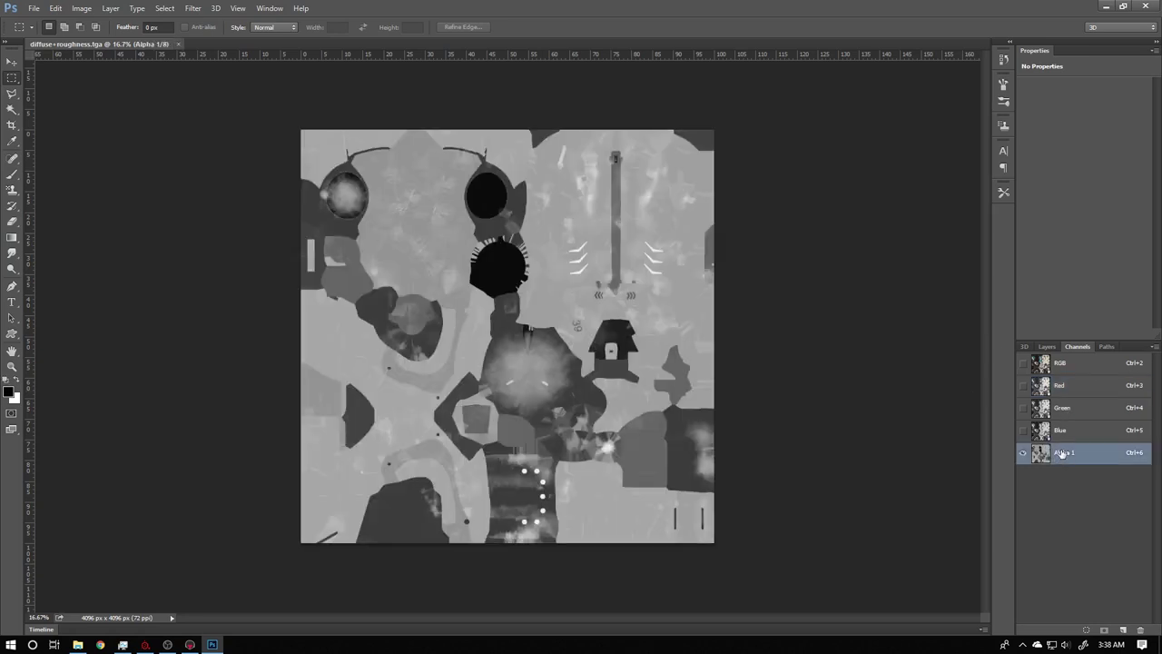
click(1067, 388)
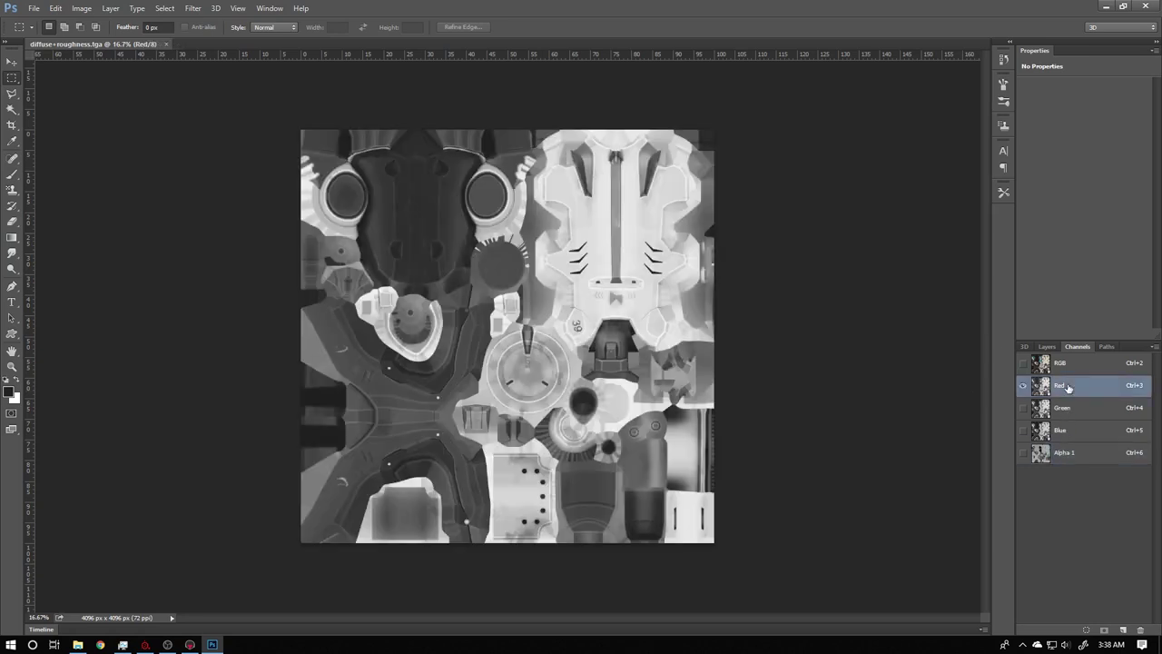
click(1066, 433)
click(1068, 458)
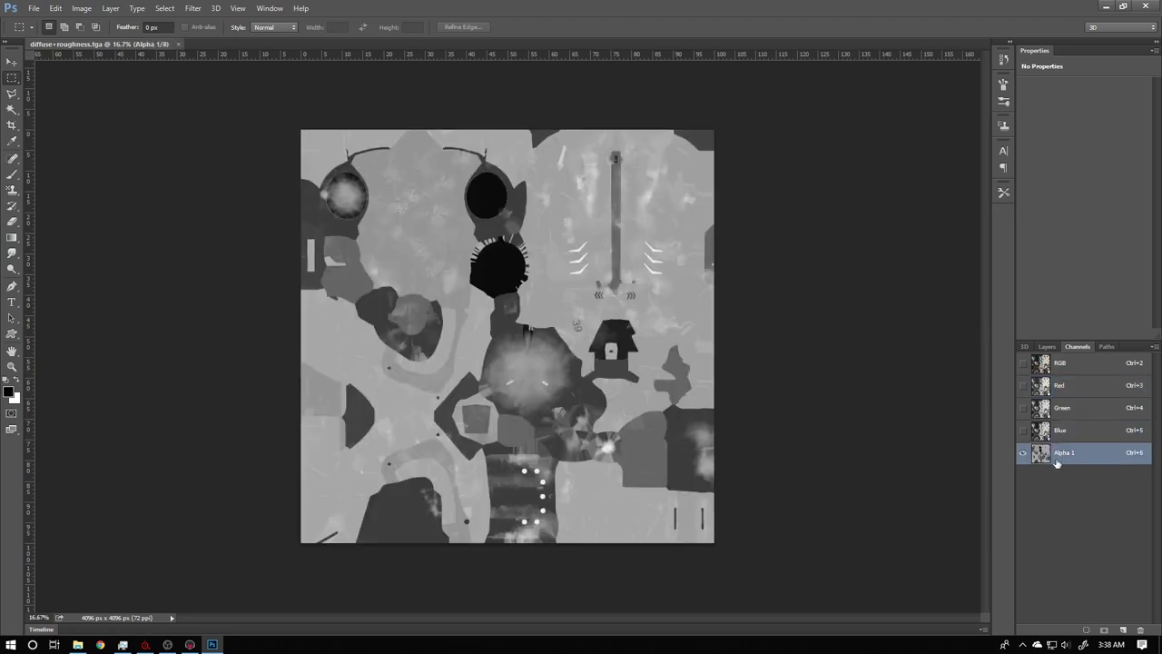
click(1106, 6)
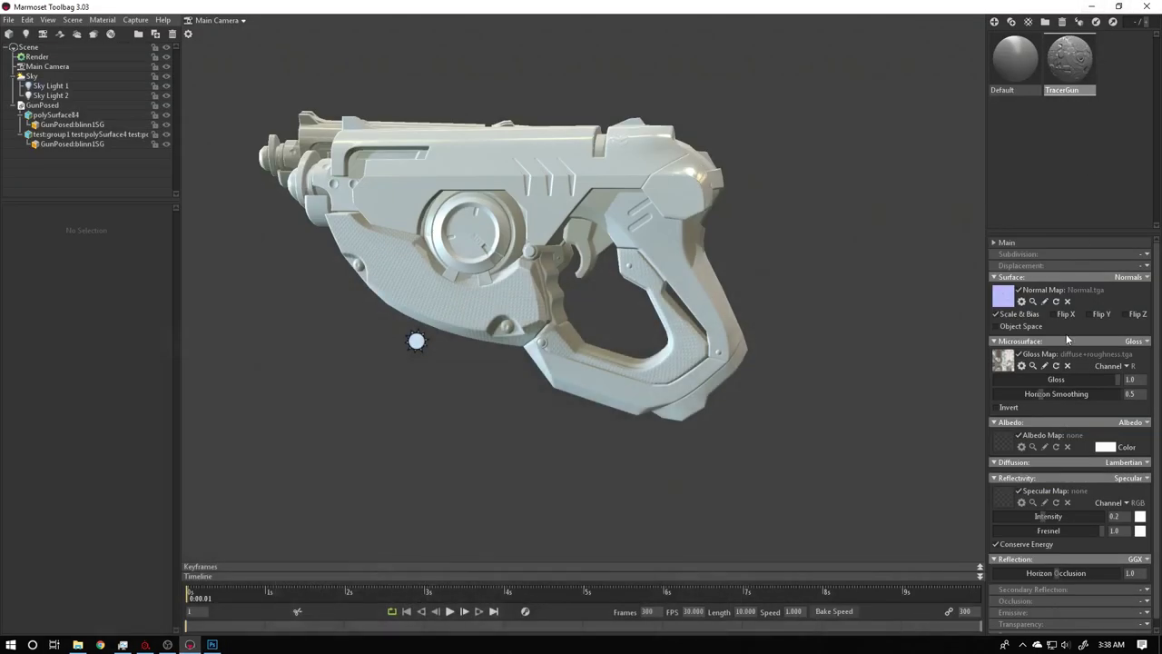
- Make TracerGun's Gloss Map read channel A and view the larger gun's side up close
click(1105, 367)
click(1106, 410)
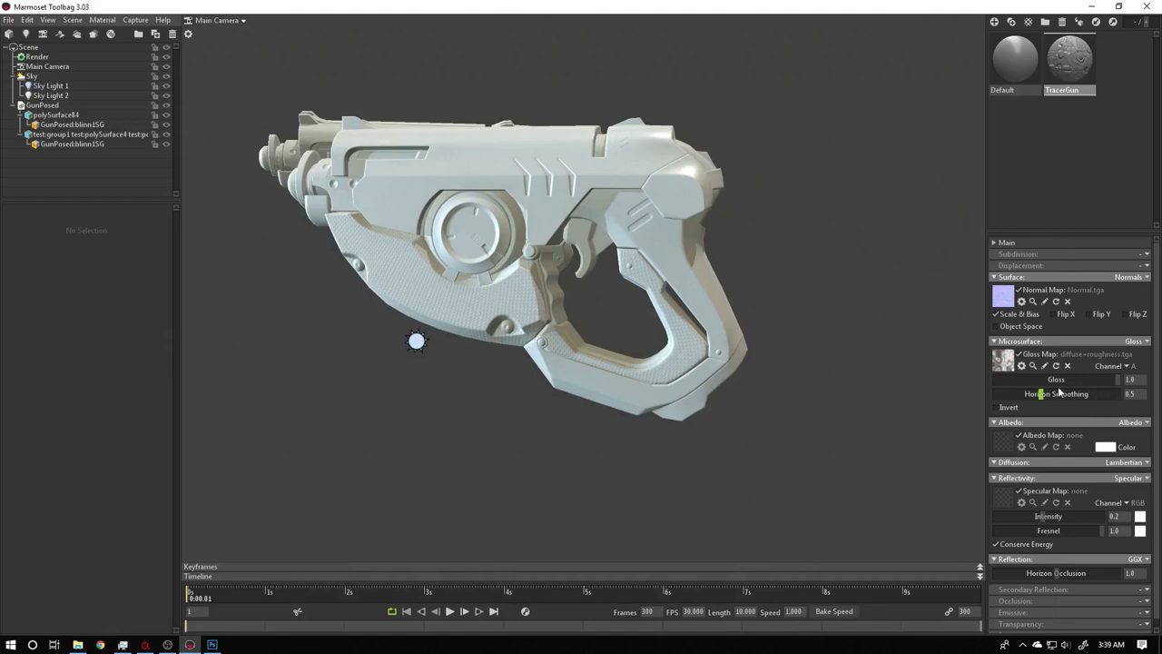
drag(655, 299, 711, 300)
right_drag(709, 296, 632, 318)
drag(631, 318, 667, 320)
scroll(667, 320, up, 2)
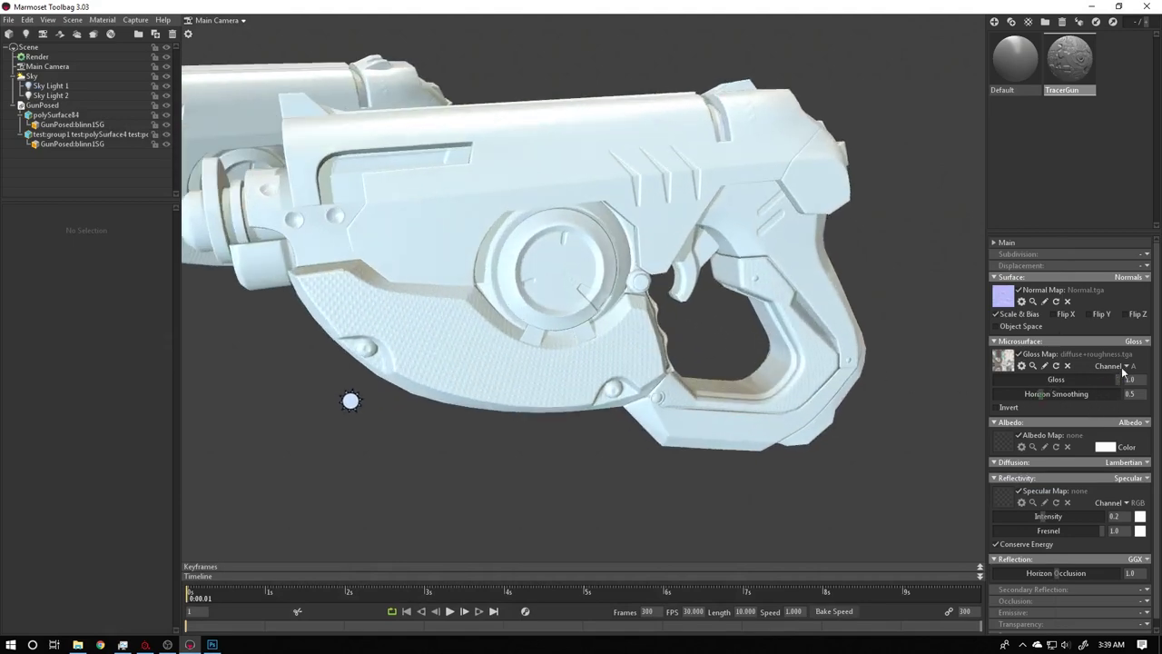
- Rotate the environment lighting around the guns and enable Invert for the Gloss Map
mouse_move(608, 247)
mouse_down()
mouse_move(697, 233)
mouse_move(613, 249)
mouse_up()
shift+drag(543, 258, 589, 276)
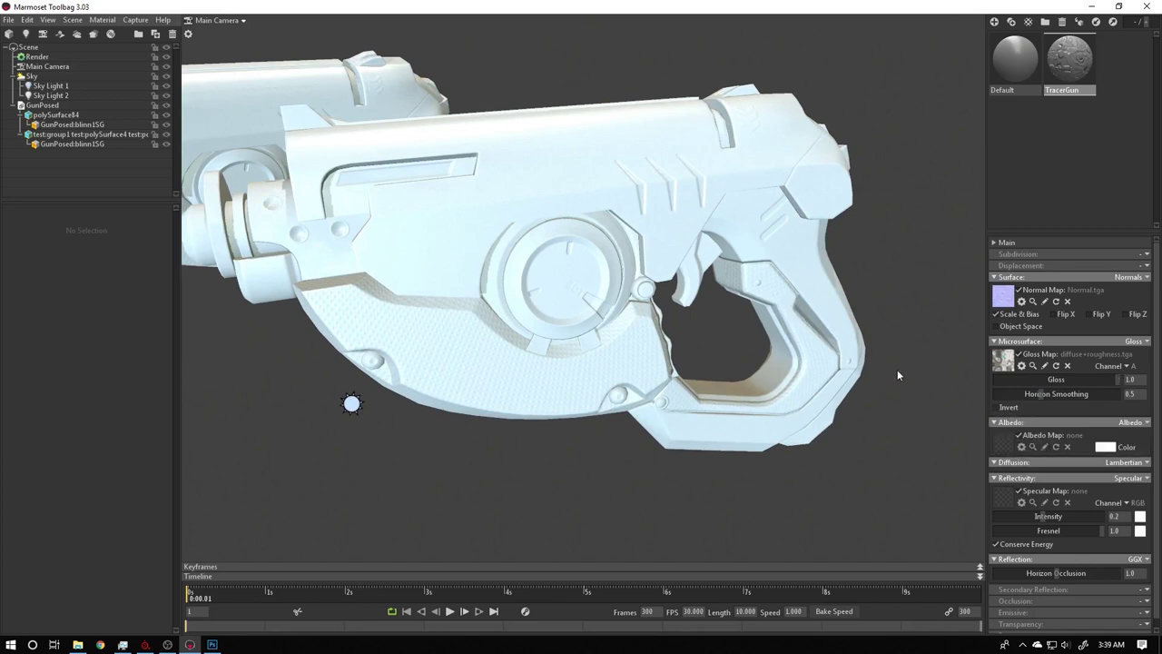
click(996, 406)
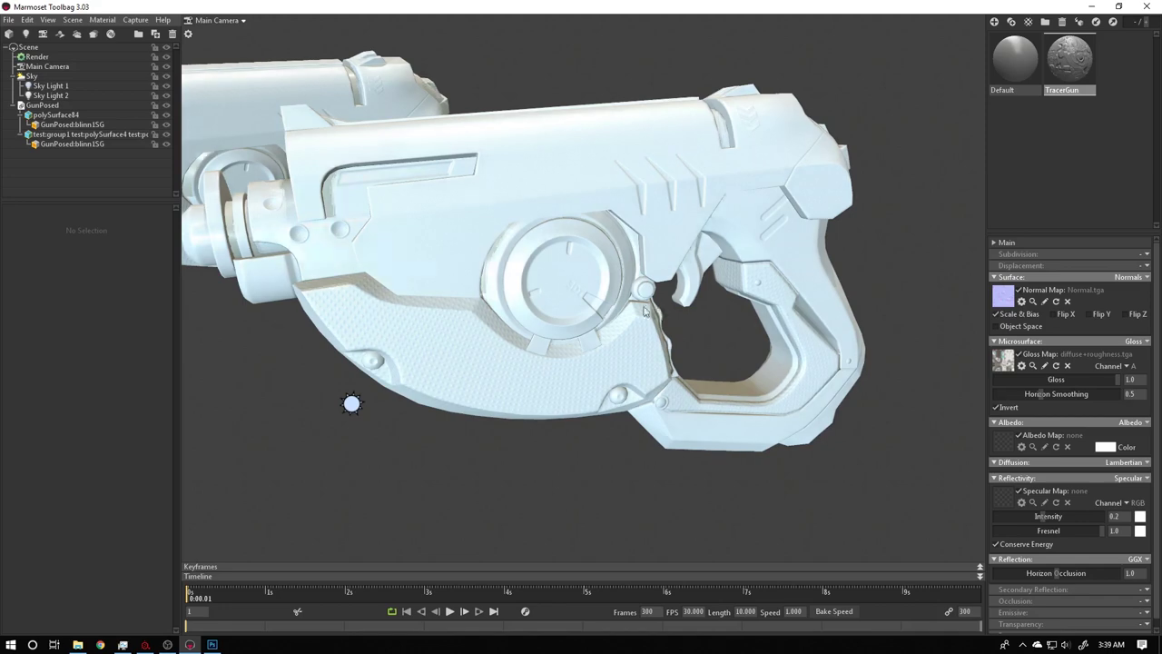
drag(550, 307, 519, 288)
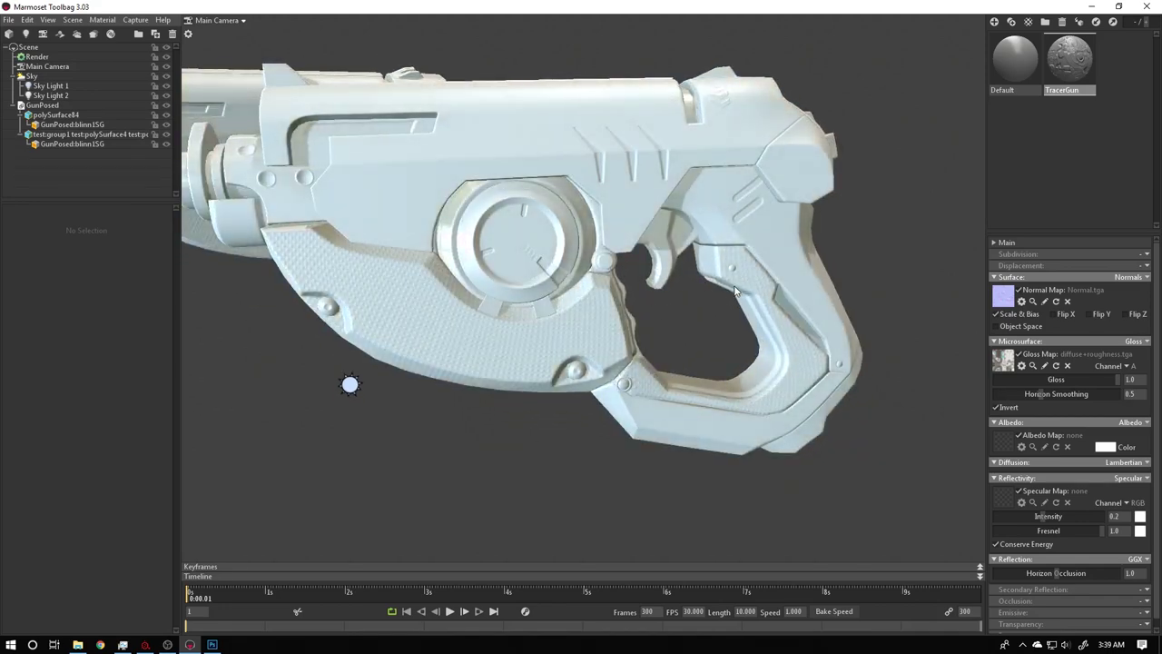
- Lower the brightness of Sky Light 1 slightly and select Sky Light 2
click(50, 85)
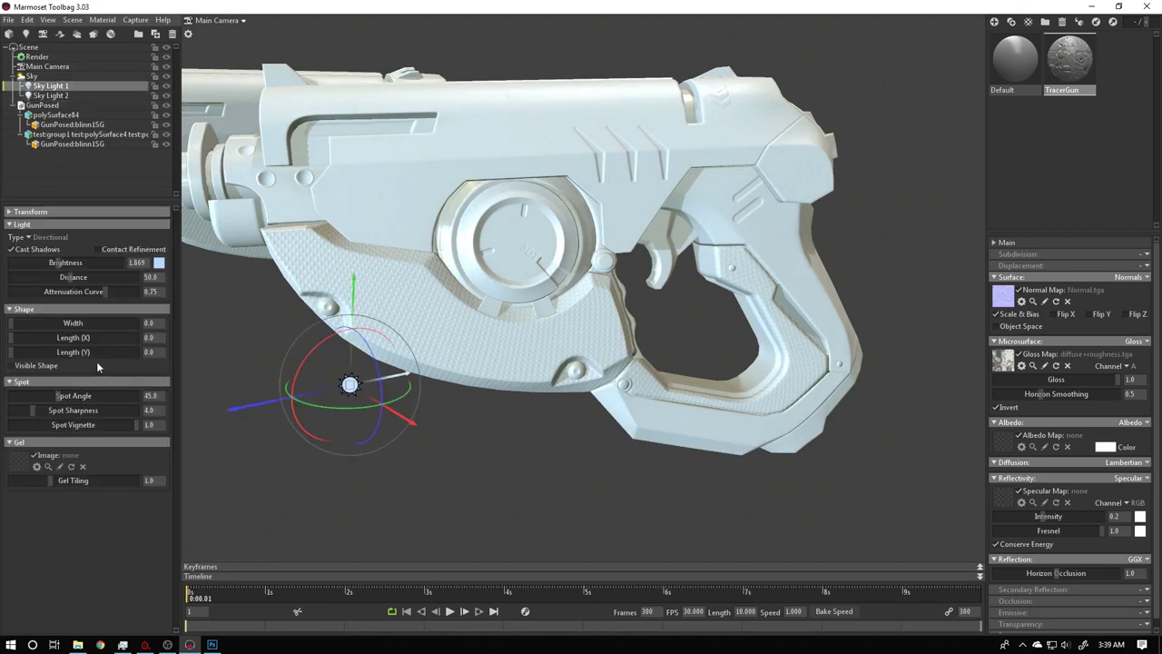
drag(57, 262, 51, 264)
click(50, 95)
- Examine the inverted gloss on the larger gun's body, number marking and rear from several view and lighting angles
mouse_move(361, 238)
mouse_down()
mouse_move(496, 227)
mouse_move(624, 262)
mouse_move(668, 214)
mouse_move(657, 181)
mouse_up()
drag(584, 105, 669, 181)
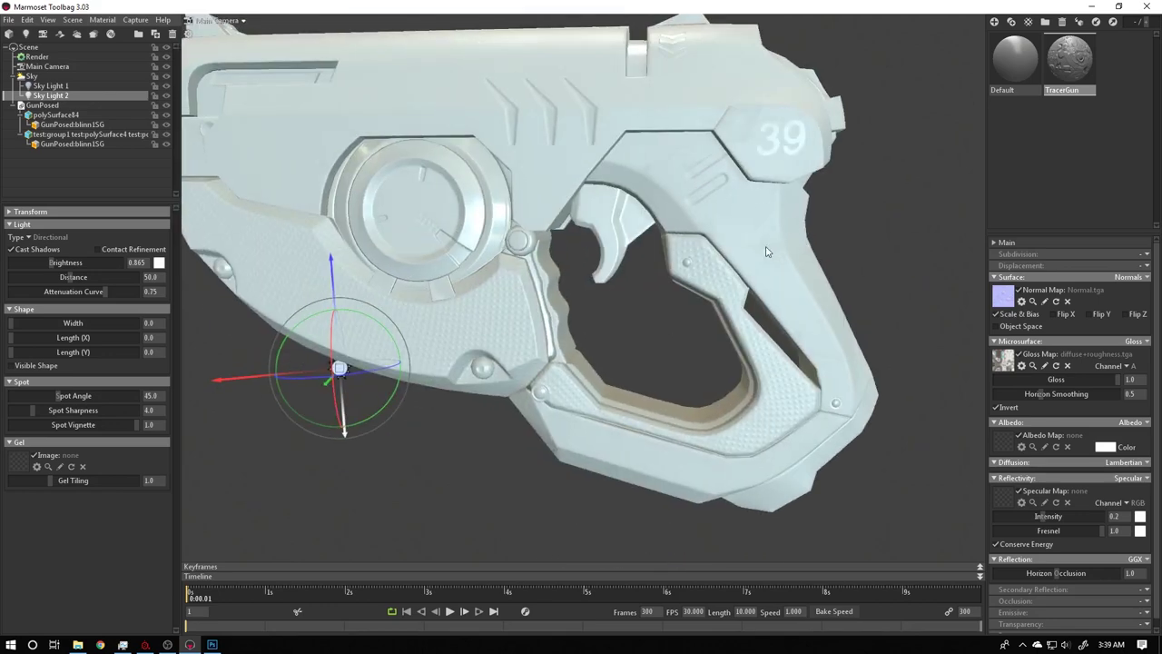
drag(763, 248, 734, 243)
shift+right_drag(719, 260, 842, 306)
drag(842, 300, 709, 158)
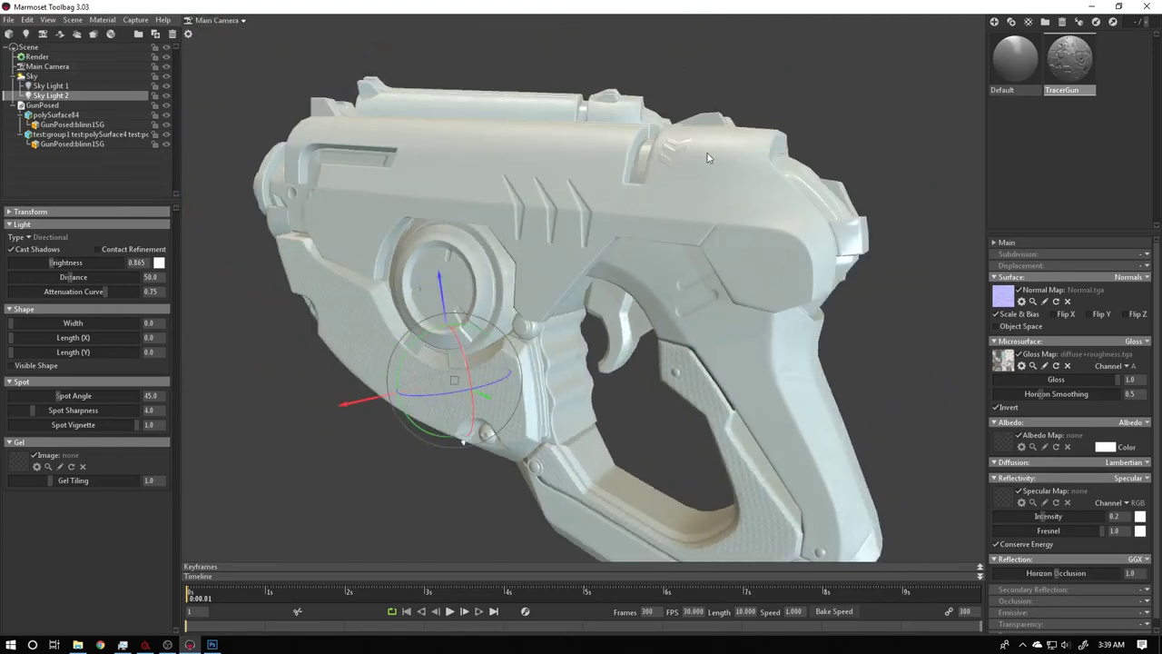
- Load the diffuse+roughness texture as TracerGun's Albedo Map while viewing the larger gun from the side
mouse_move(531, 159)
mouse_down()
mouse_move(550, 216)
mouse_move(547, 138)
mouse_move(594, 211)
mouse_move(511, 164)
mouse_up()
drag(488, 205, 499, 263)
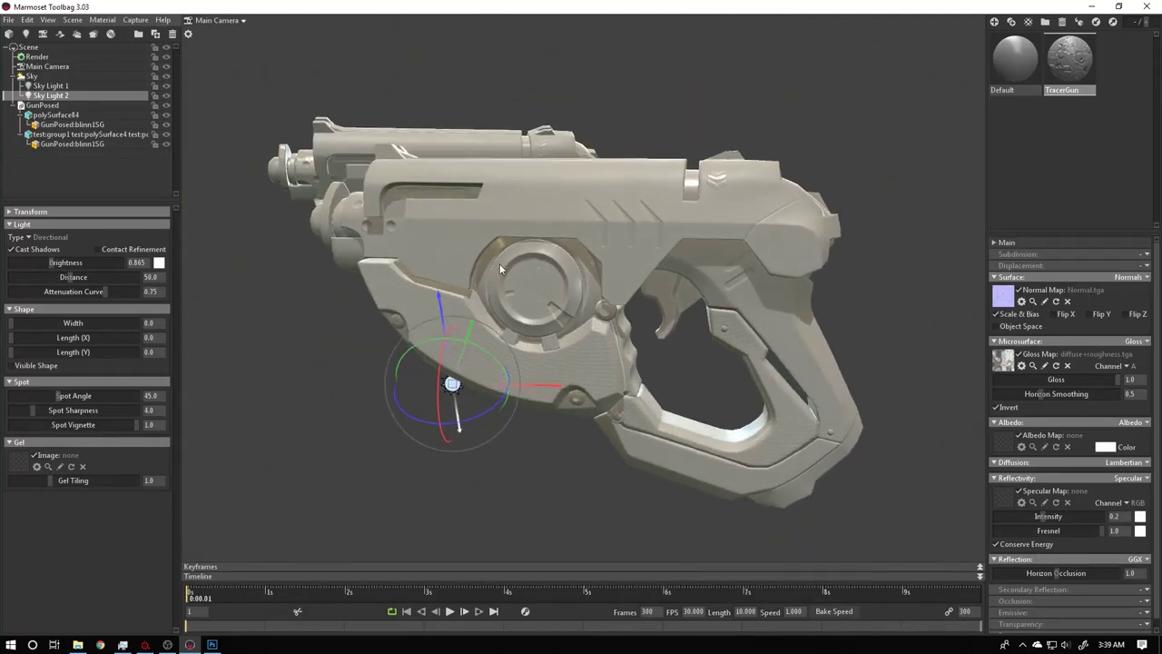
click(1004, 443)
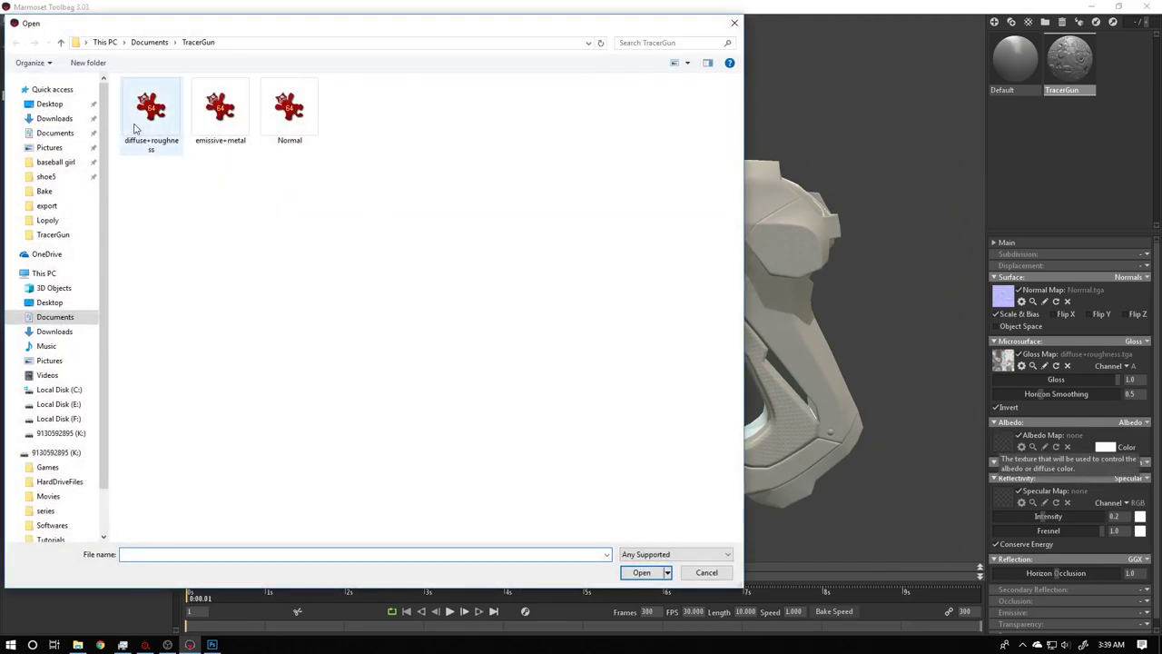
click(136, 127)
click(641, 572)
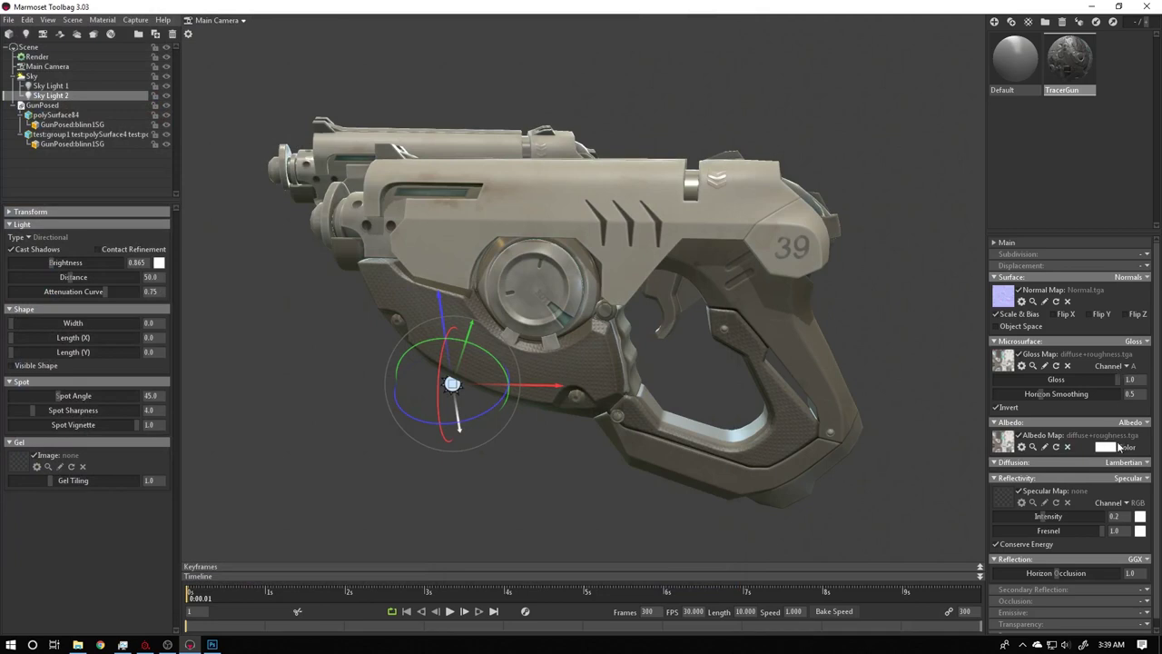
click(1113, 366)
click(1112, 366)
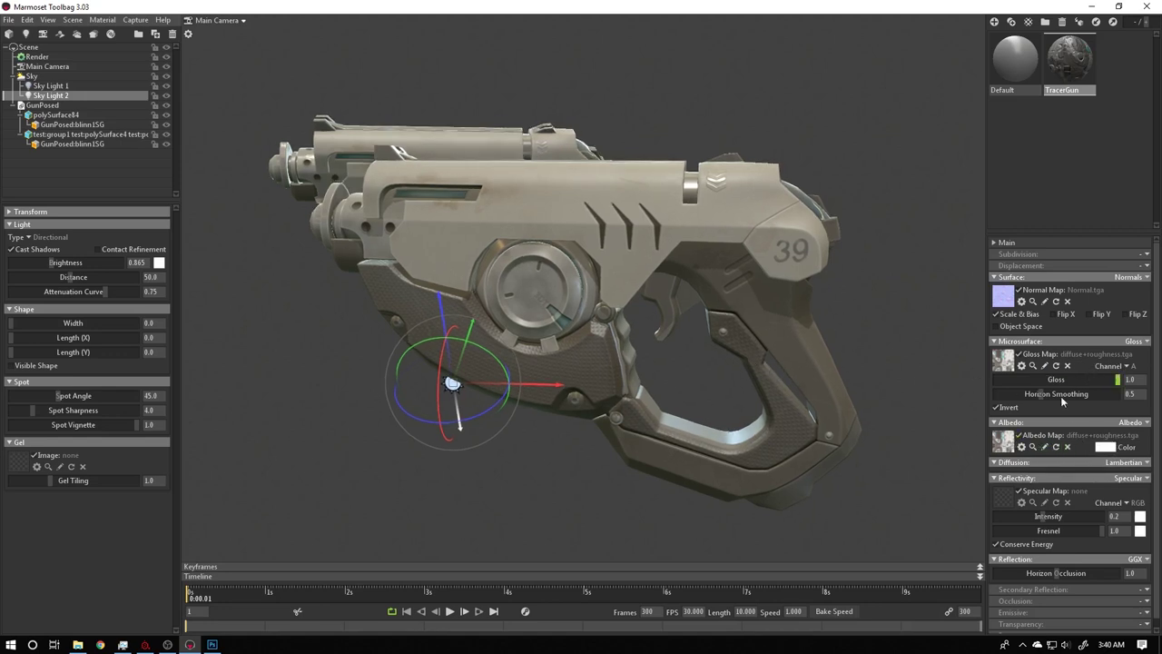
- Switch TracerGun's Reflectivity model from Specular to Metalness
scroll(1133, 483, down, 1)
click(1132, 472)
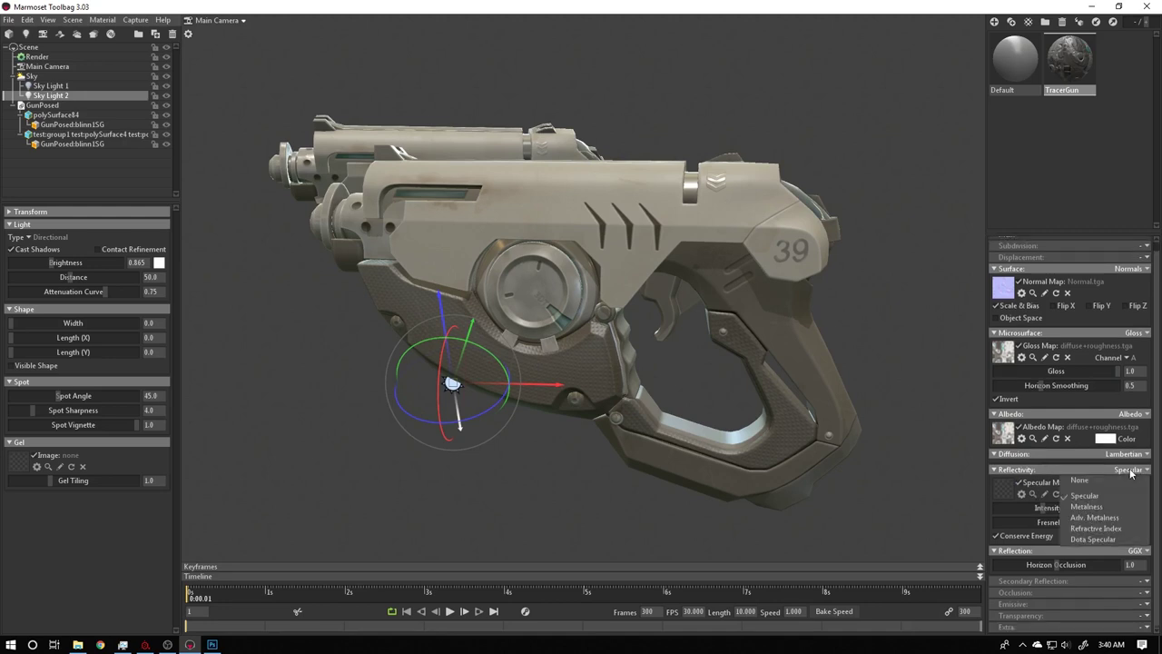
click(1132, 471)
click(1132, 472)
click(1082, 508)
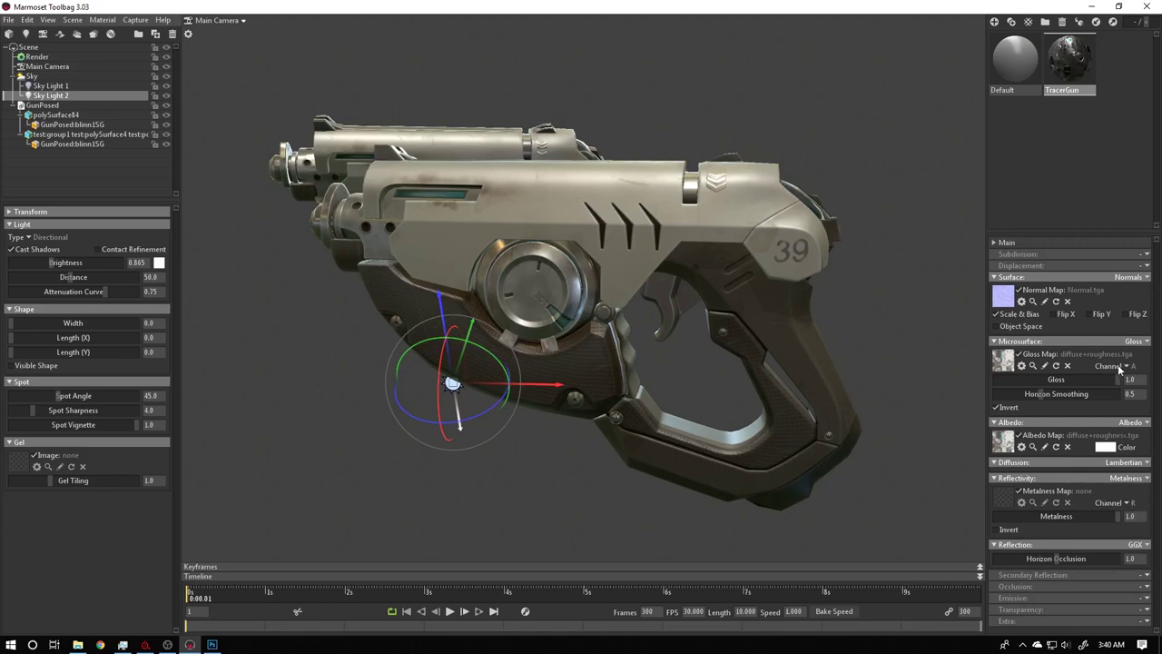
- Open the emissive+metal texture in Photoshop, inspect its Alpha 1 channel, and return to Marmoset Toolbag
click(1119, 507)
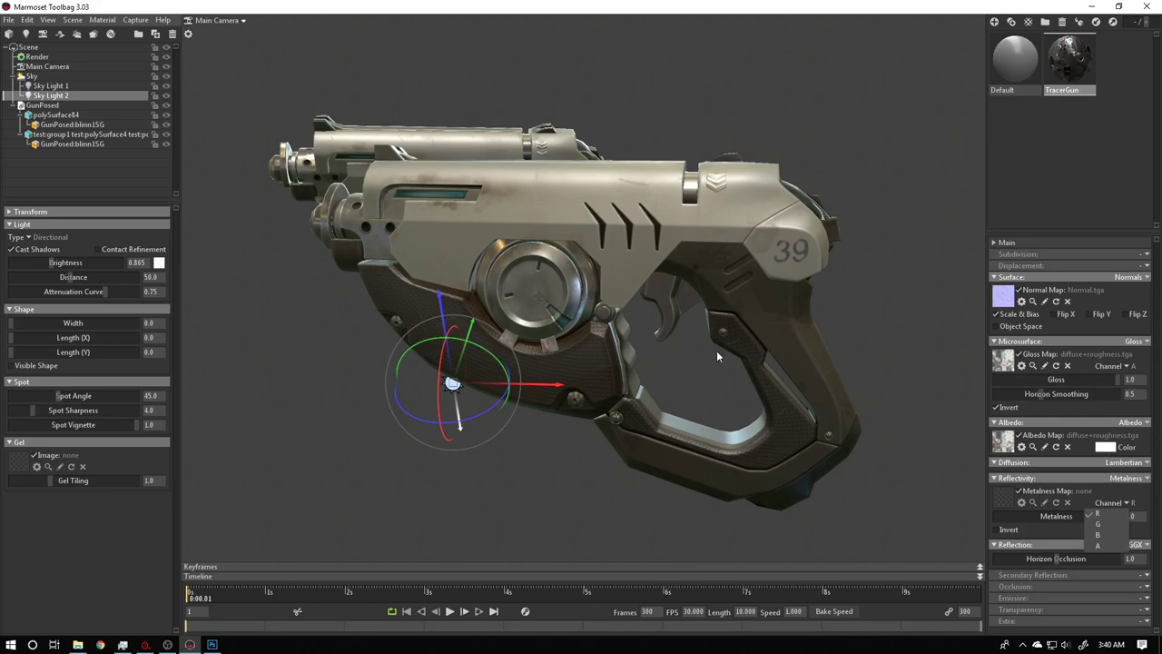
click(216, 643)
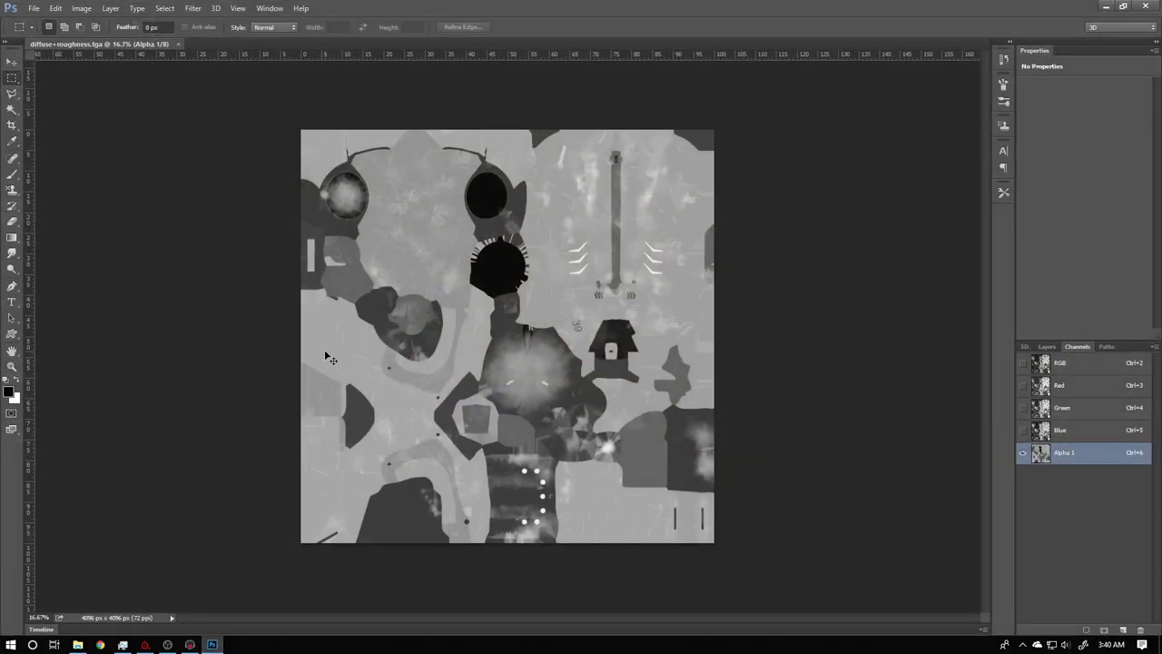
key(ctrl+o)
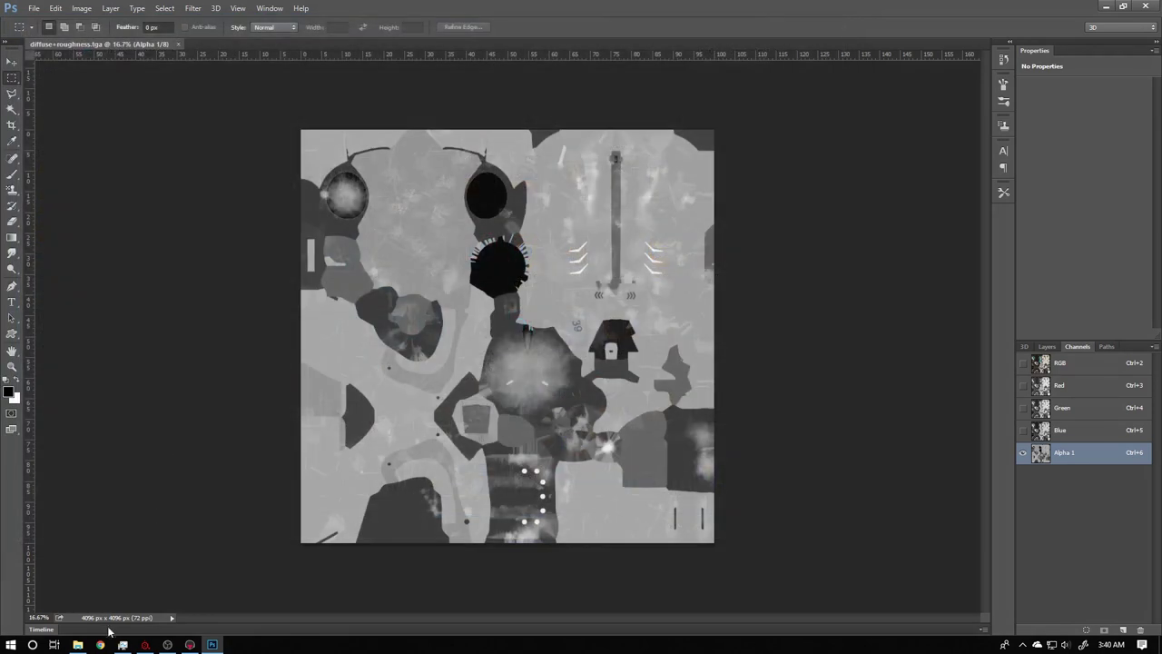
click(77, 644)
drag(583, 220, 533, 44)
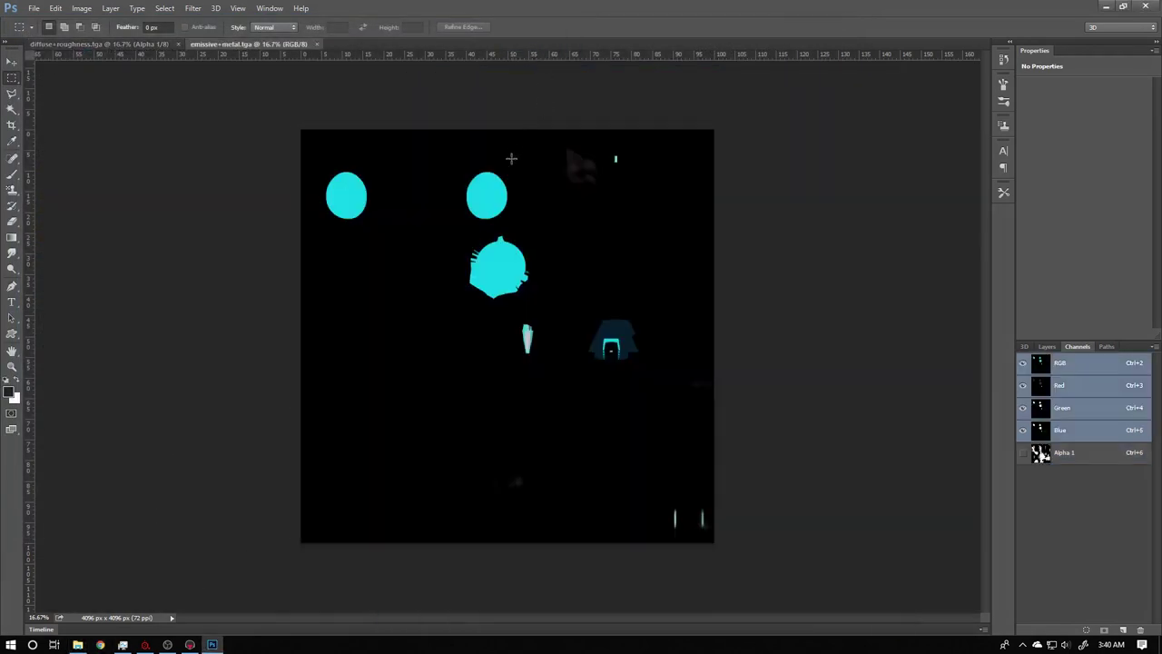
click(1060, 459)
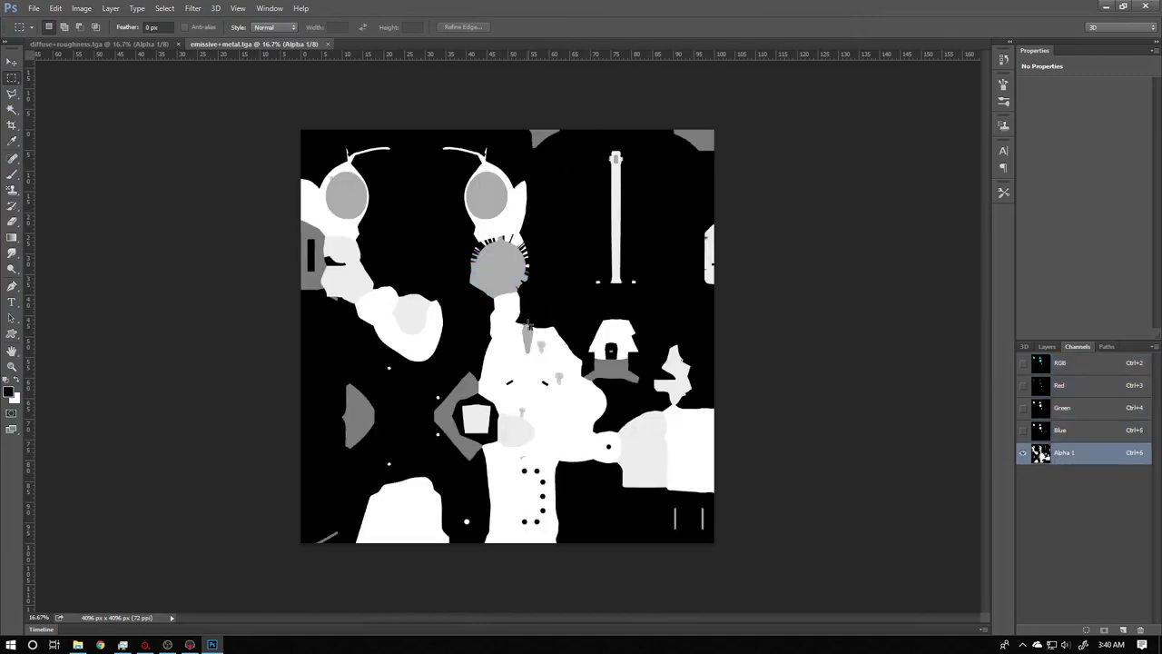
key(alt+Tab)
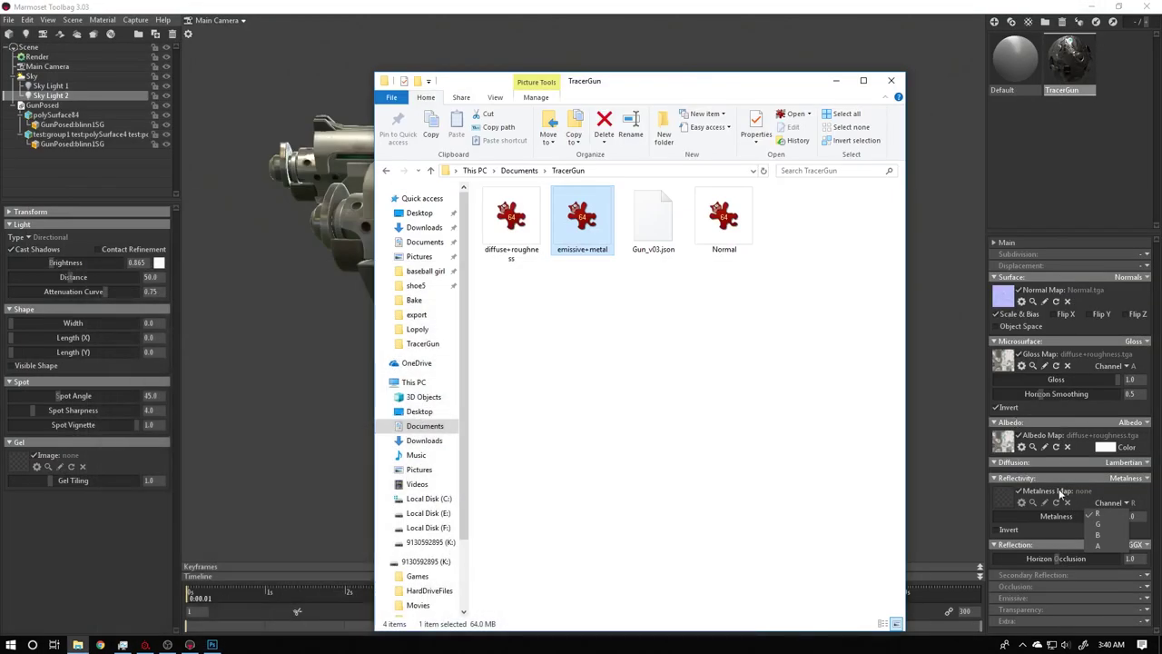
- Make the Metalness Map read channel A and load the emissive+metal texture into it
click(1100, 545)
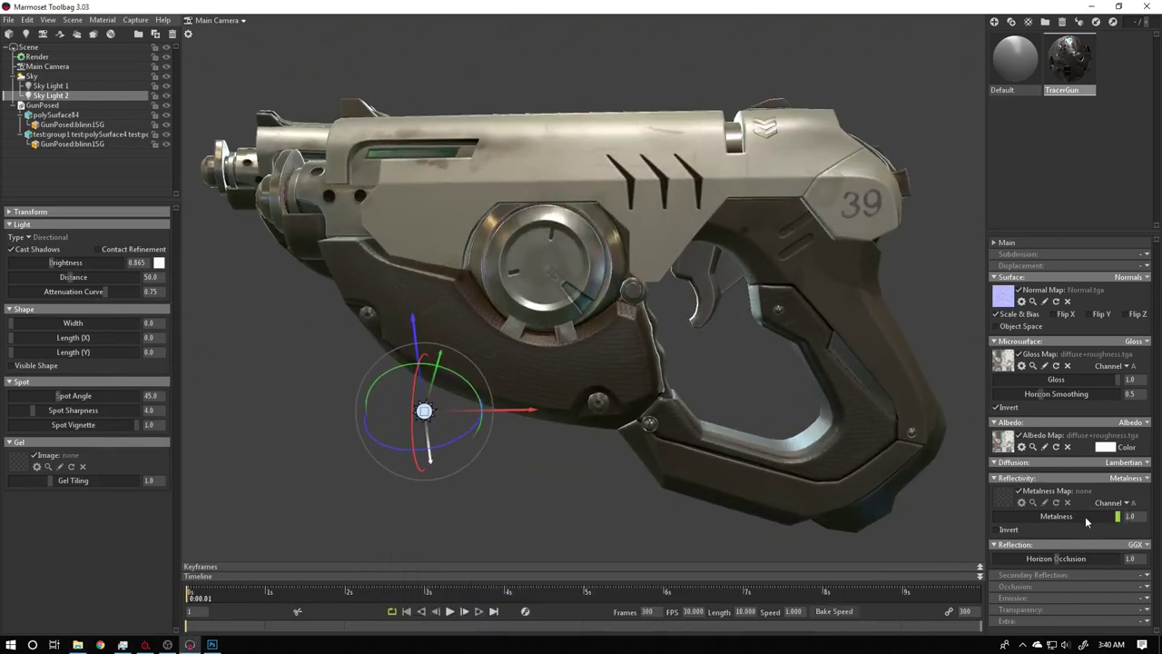
click(1005, 497)
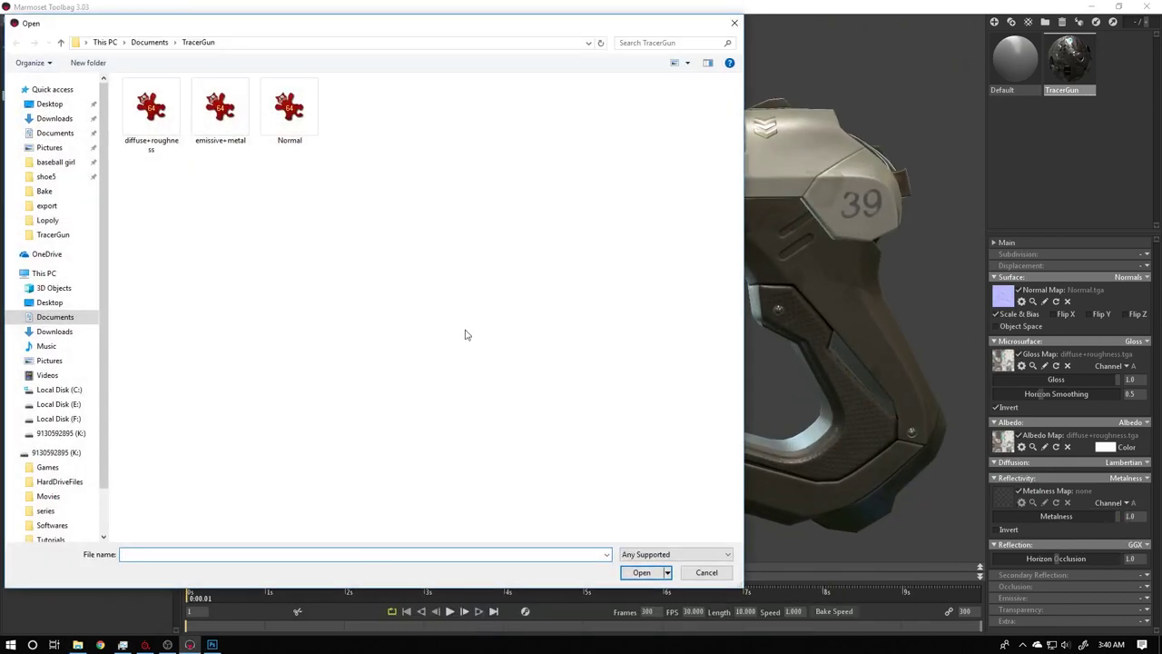
double_click(231, 127)
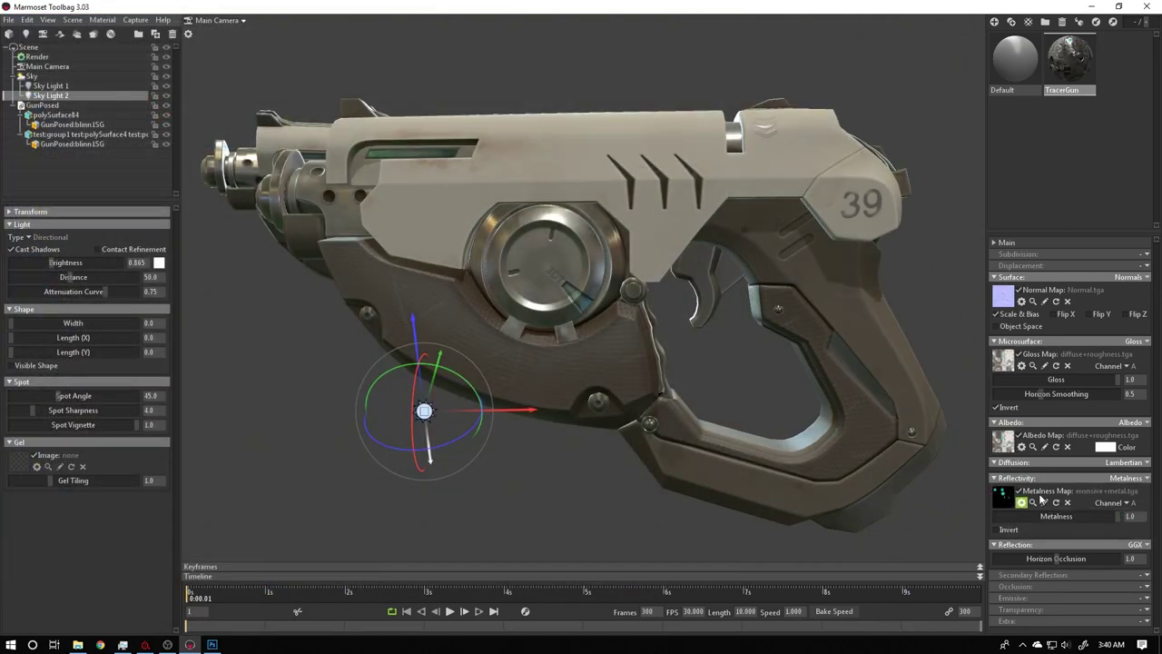
- Compare the RGB image and Alpha 1 channel of emissive+metal in Photoshop, and return to Marmoset Toolbag
click(1128, 505)
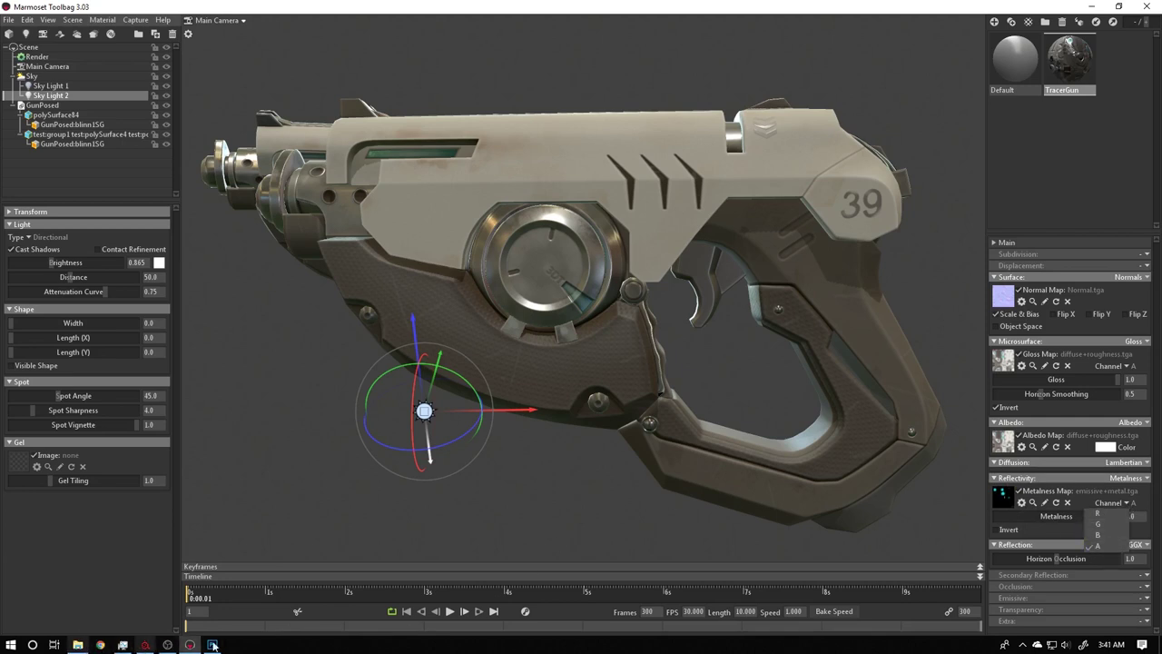
click(77, 645)
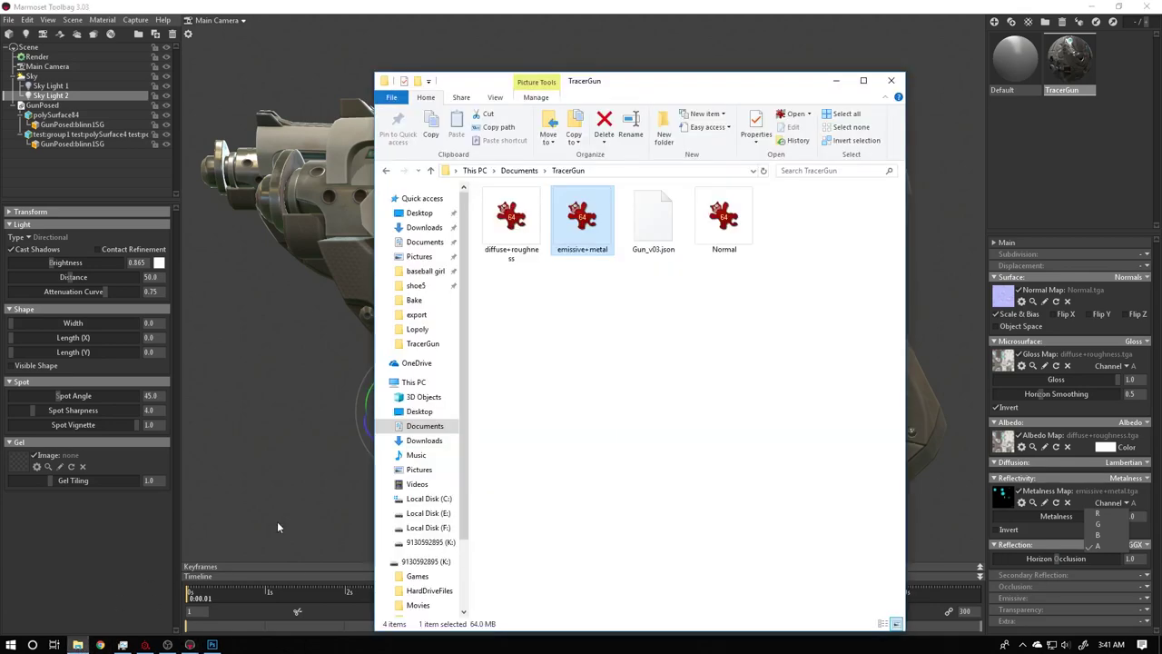
double_click(581, 222)
click(1146, 6)
click(211, 645)
click(1058, 368)
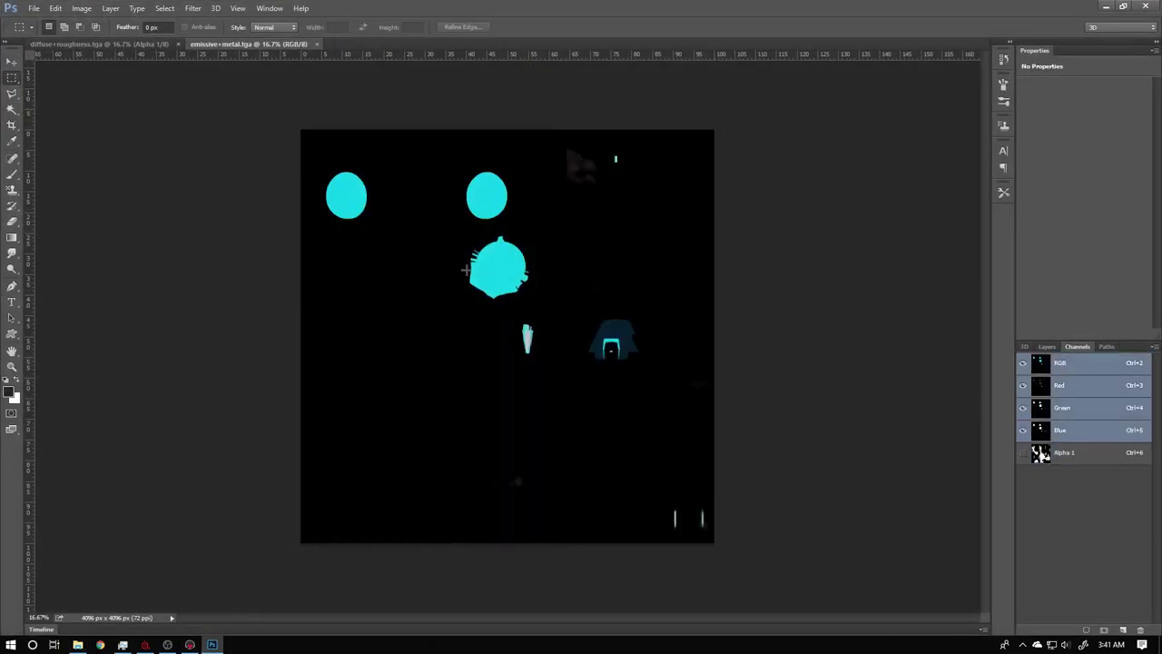
click(1062, 453)
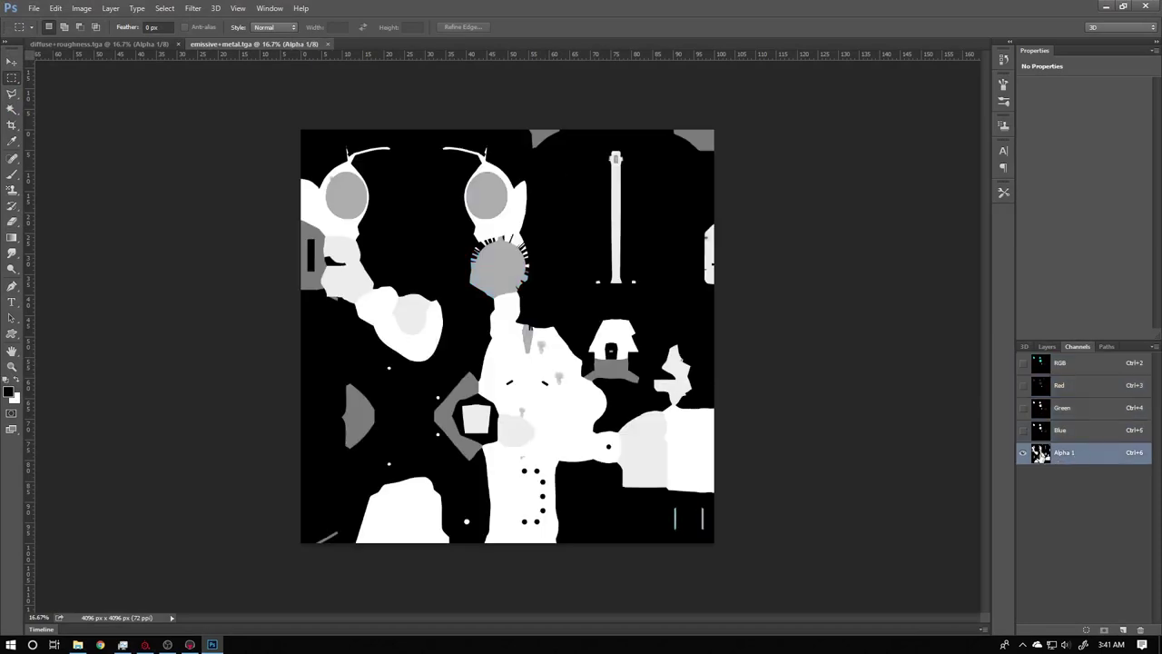
click(1102, 6)
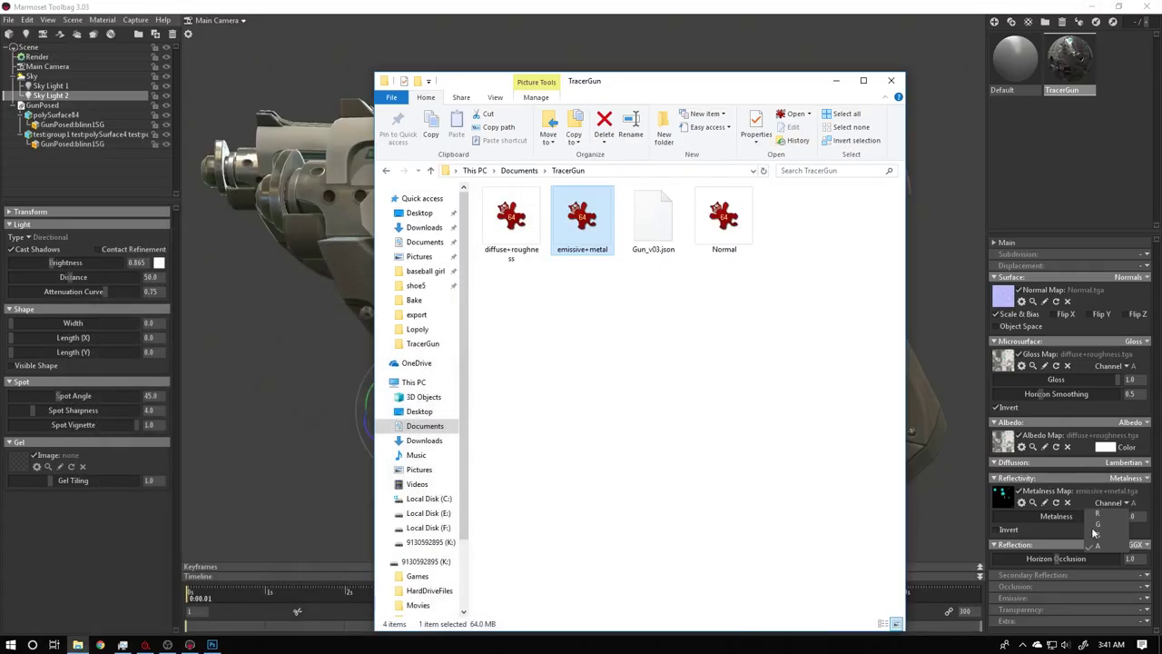
click(938, 280)
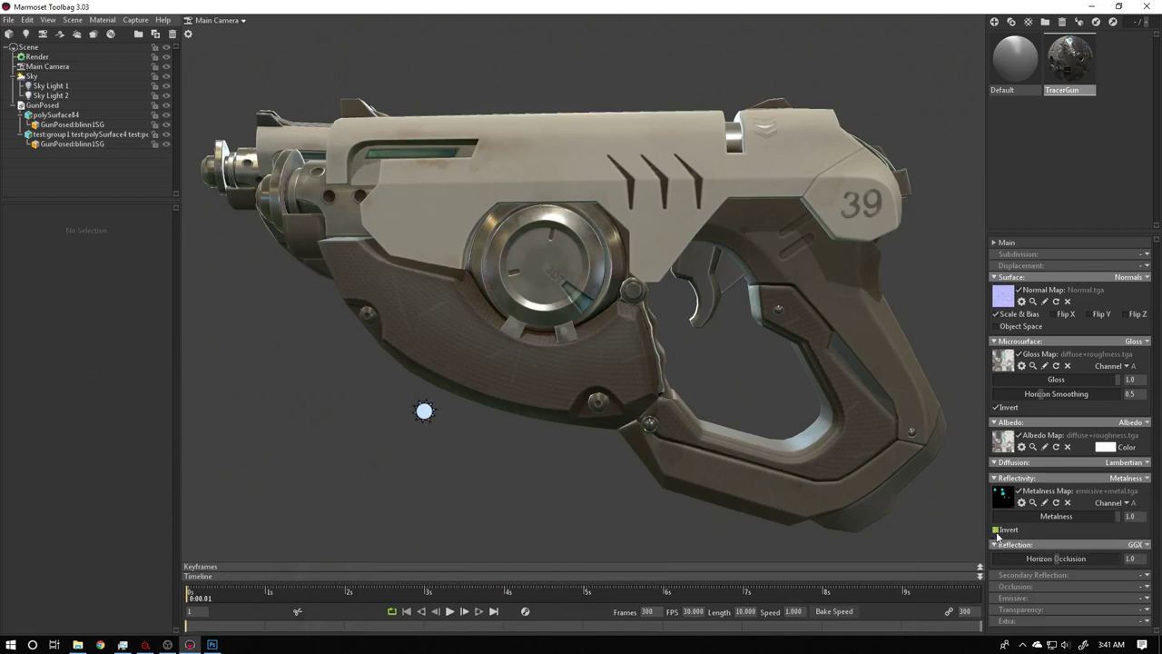
- Set the Metalness Map texture to sRGB Color Space with 16x anisotropic filtering
drag(750, 363, 826, 414)
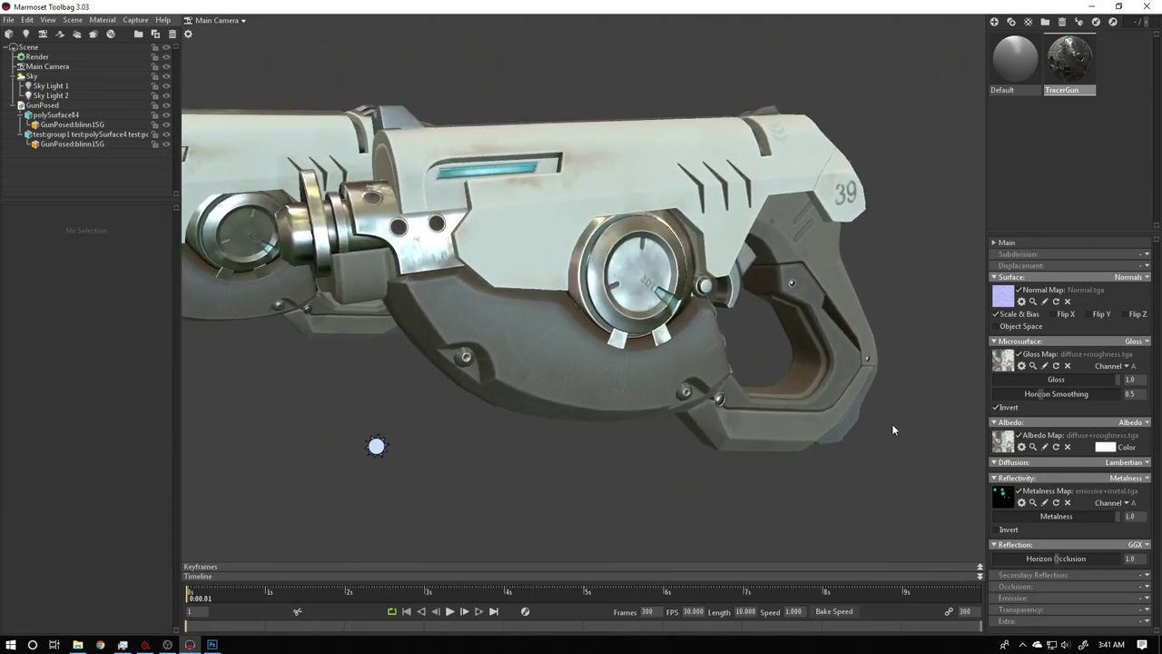
drag(986, 416, 706, 380)
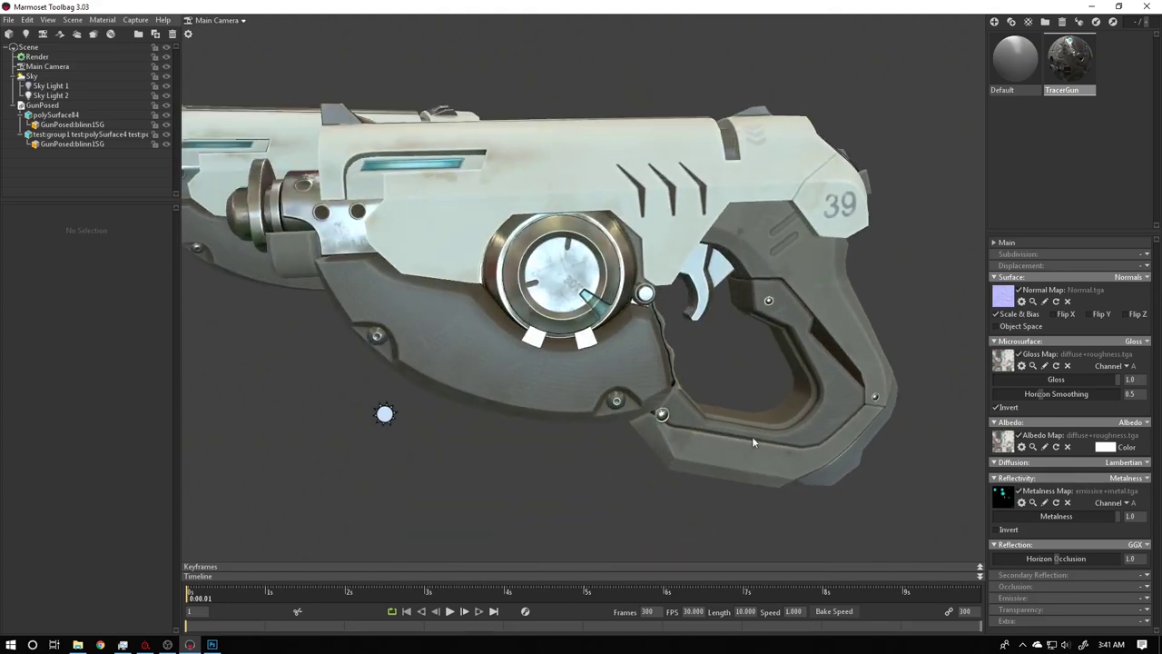
click(1022, 503)
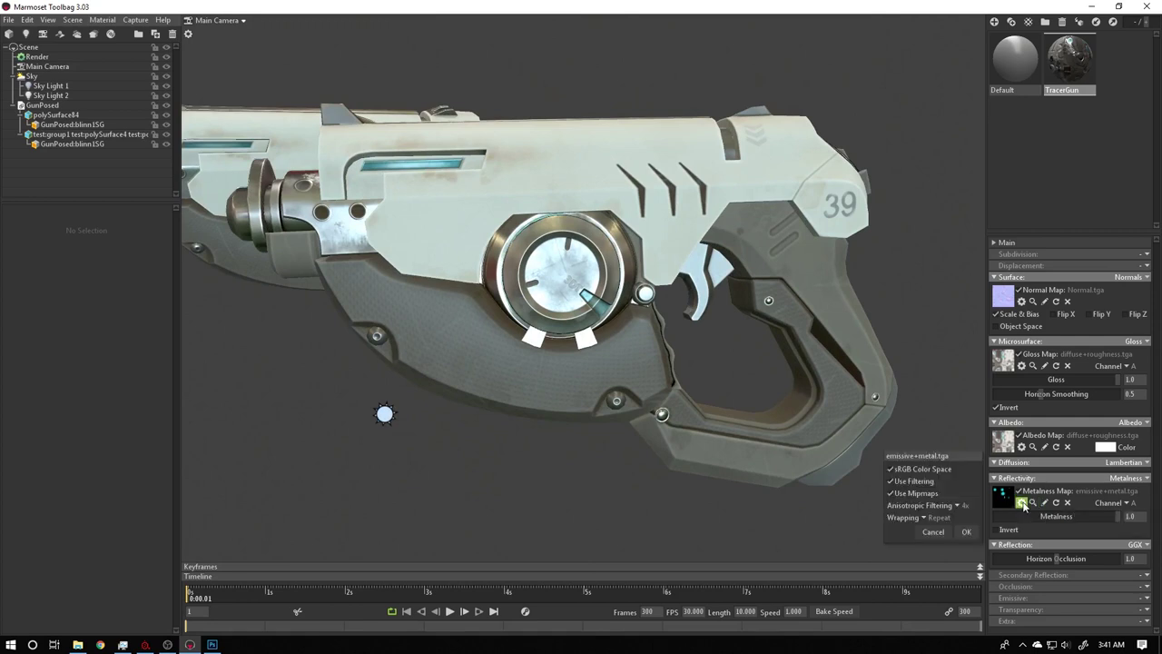
click(900, 472)
click(966, 506)
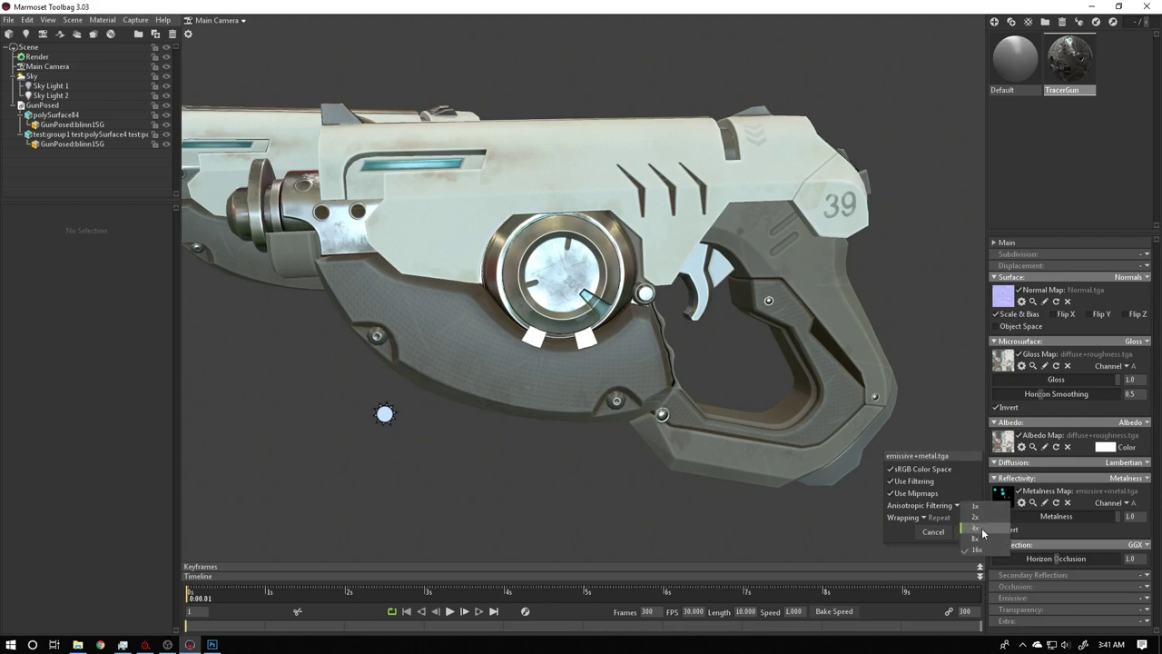
click(957, 532)
click(962, 532)
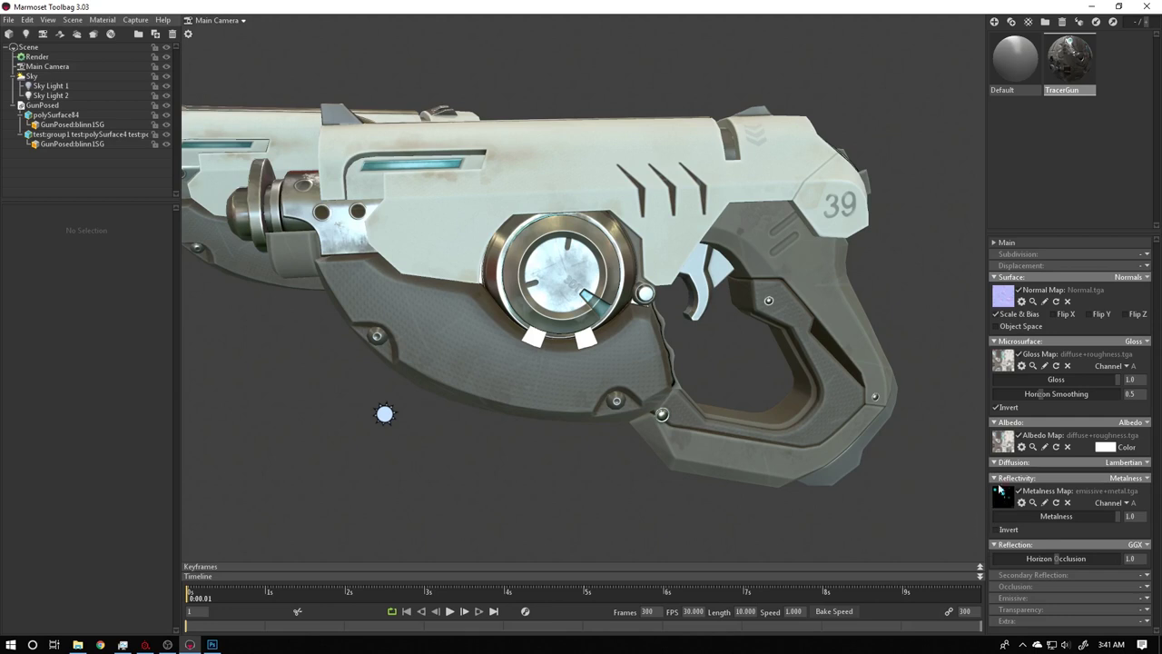
- Enable sRGB Color Space and 16x anisotropic filtering for the Albedo Map texture
click(1021, 447)
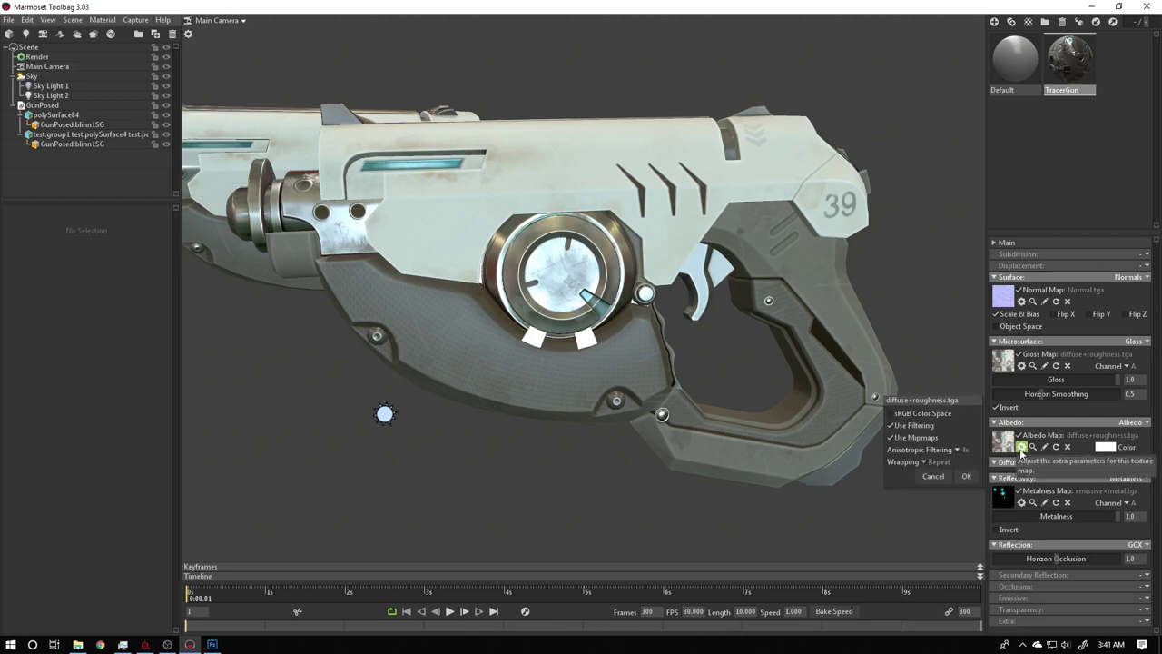
click(908, 416)
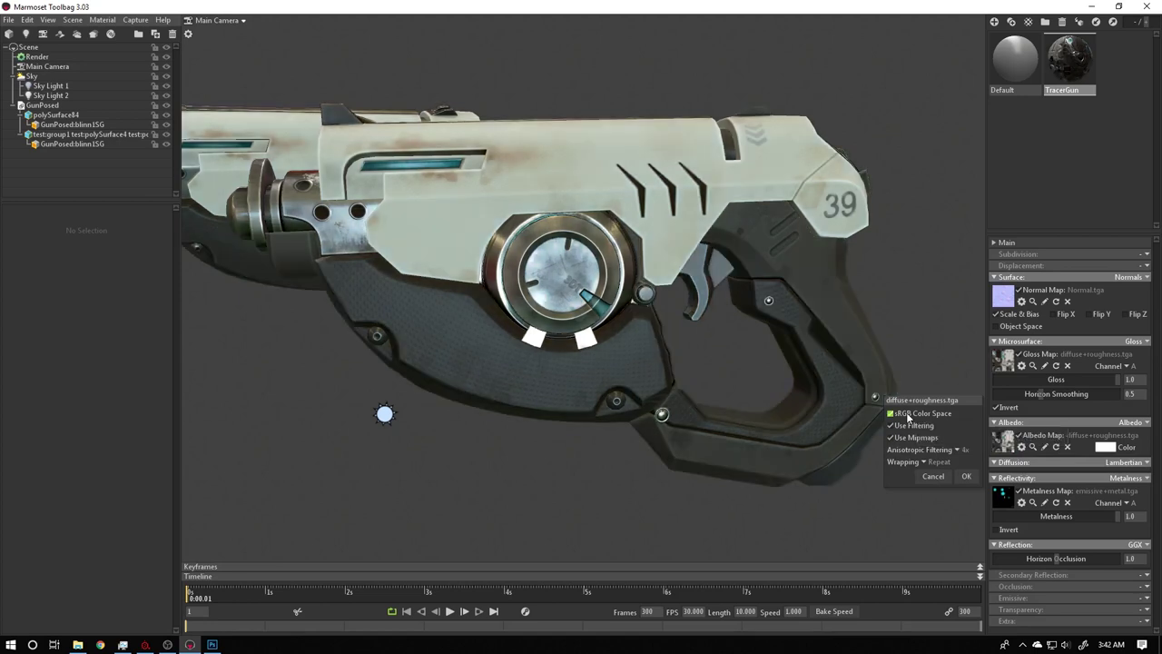
click(962, 448)
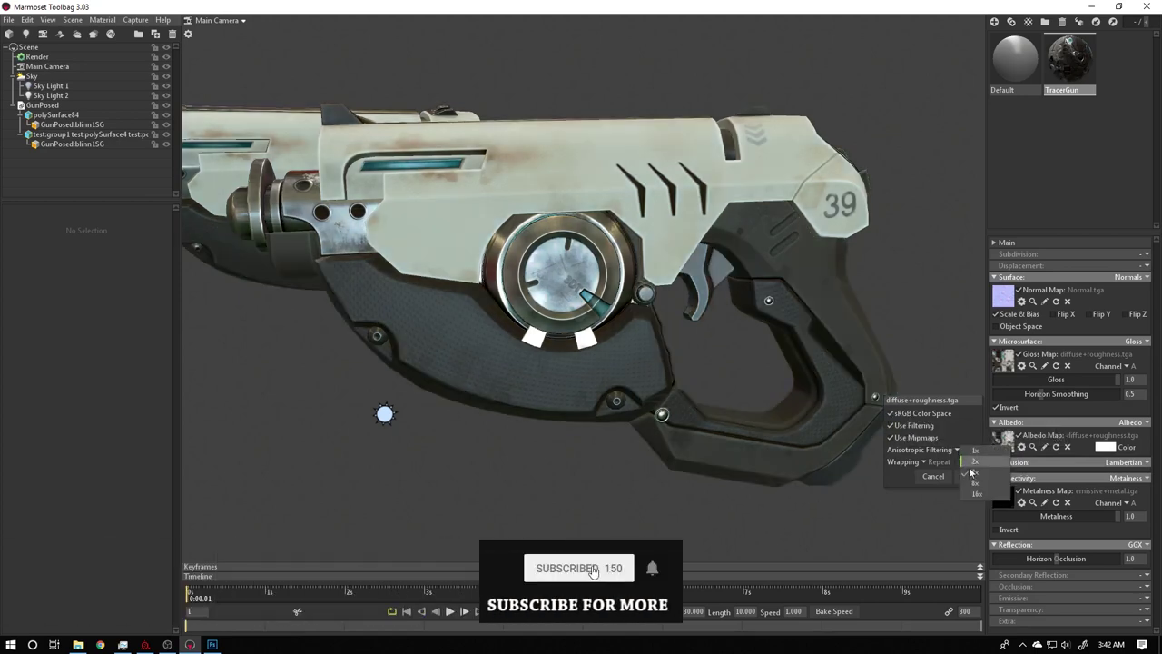
click(976, 495)
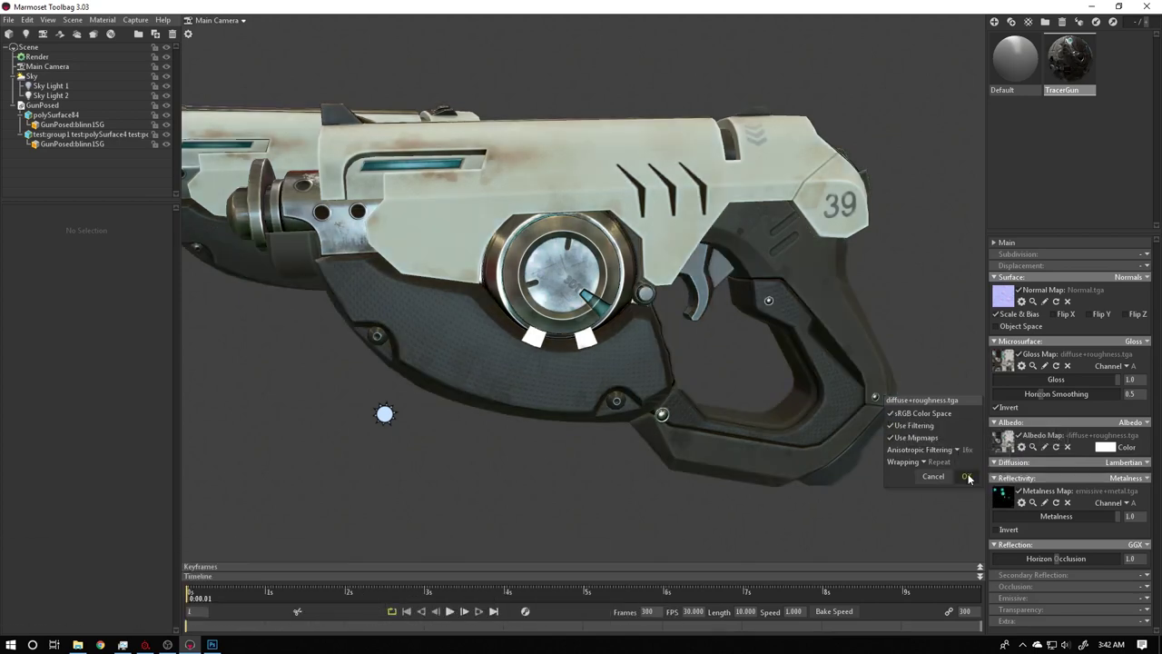
click(967, 476)
- Turn on sRGB Color Space for the Gloss Map texture and raise its anisotropic filtering to 16x
click(1023, 366)
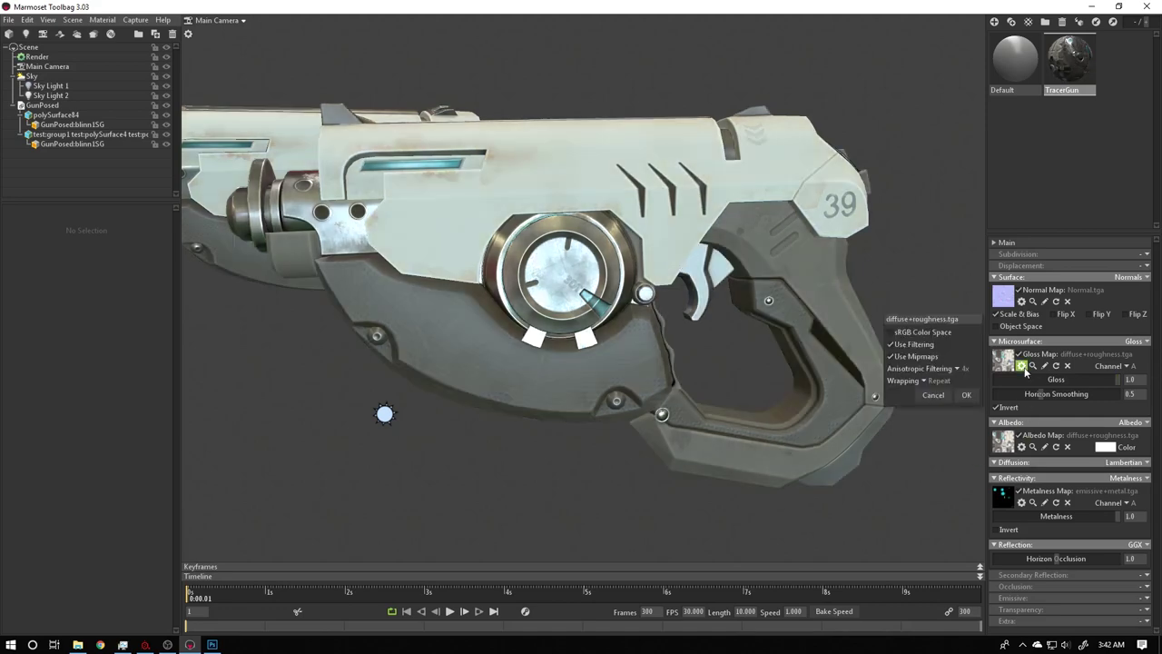
click(919, 332)
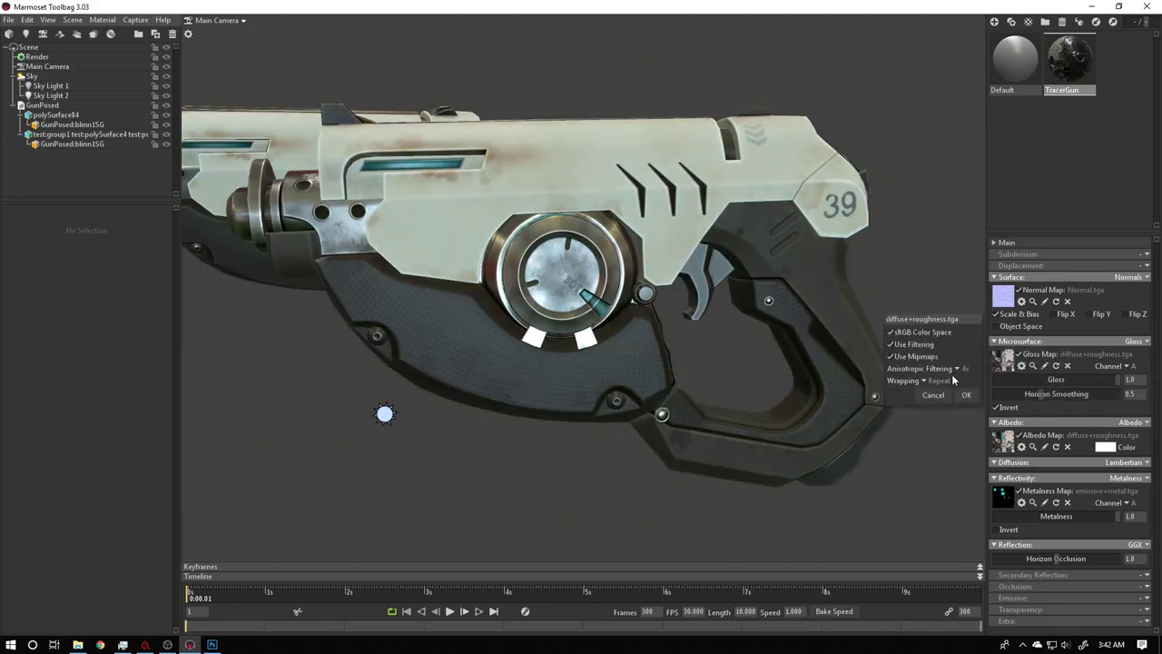
click(955, 368)
click(976, 413)
click(966, 396)
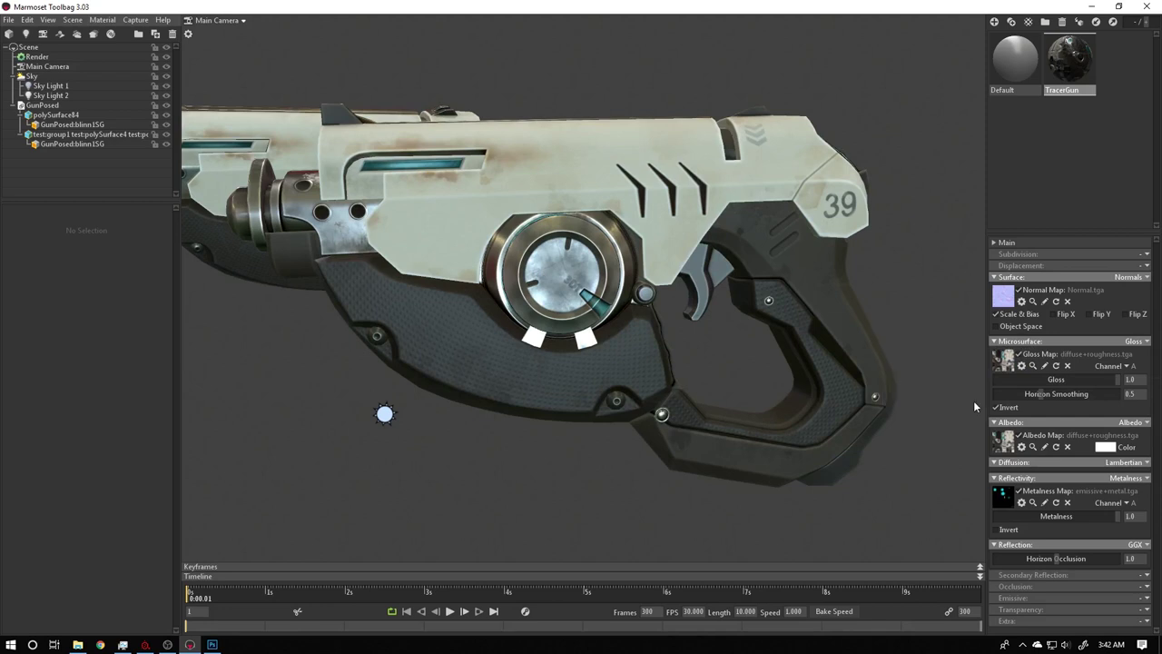
- Toggle sRGB Color Space on the Normal Map texture to compare its effect, and apply the texture settings
click(1023, 302)
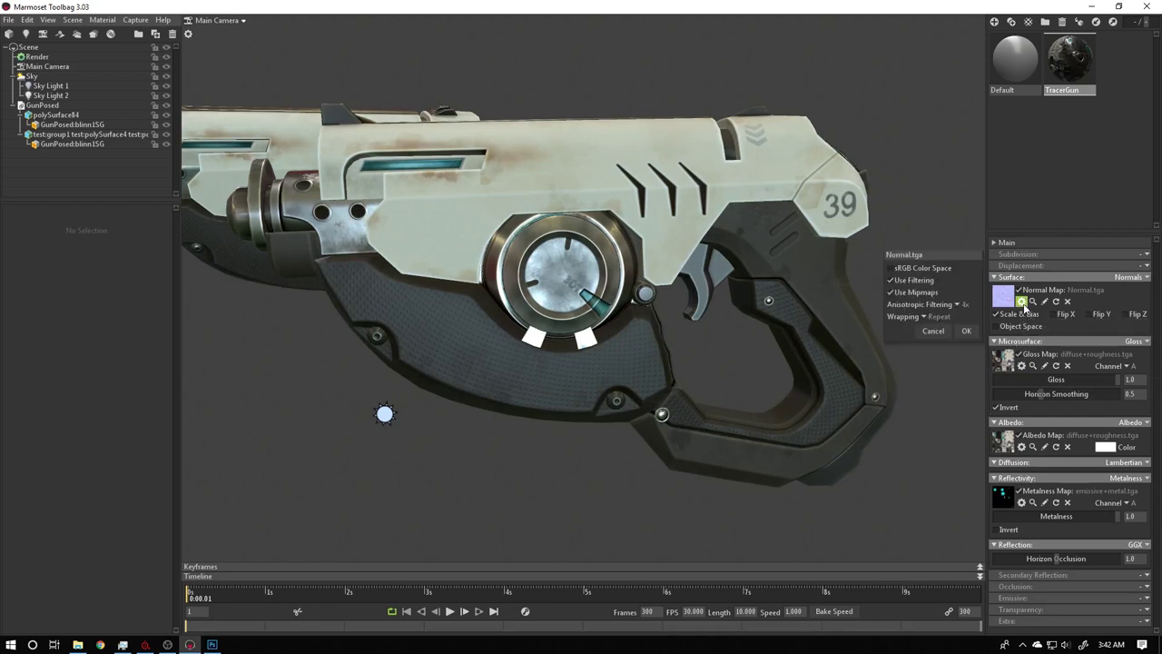
click(925, 272)
click(925, 271)
click(925, 272)
click(925, 272)
click(925, 270)
click(967, 330)
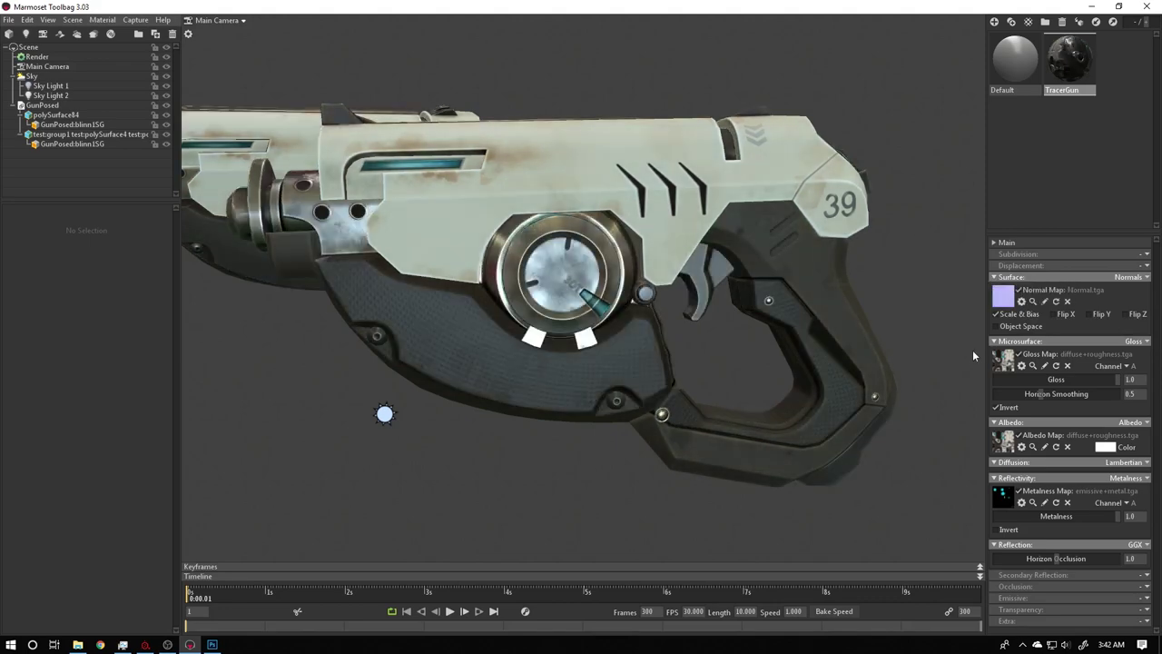
- Toggle the Normal Map off and on to compare, and change its texture's anisotropic filtering level
click(1019, 289)
click(1019, 290)
click(1021, 302)
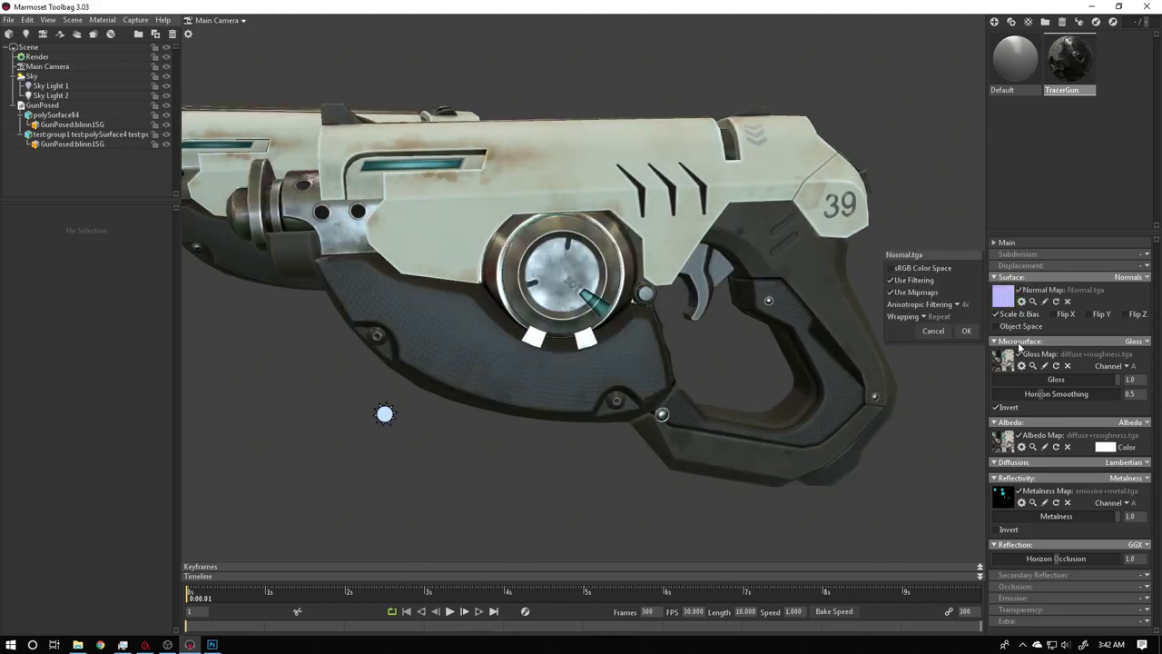
click(956, 303)
click(973, 349)
click(966, 331)
- Examine the gun's surface detail and reflections from several angles and under different light directions
drag(851, 376, 790, 356)
drag(910, 380, 700, 315)
scroll(661, 356, down, 3)
shift+drag(794, 320, 467, 290)
drag(585, 309, 636, 305)
mouse_move(636, 305)
right_down()
mouse_move(890, 325)
mouse_move(623, 294)
right_up()
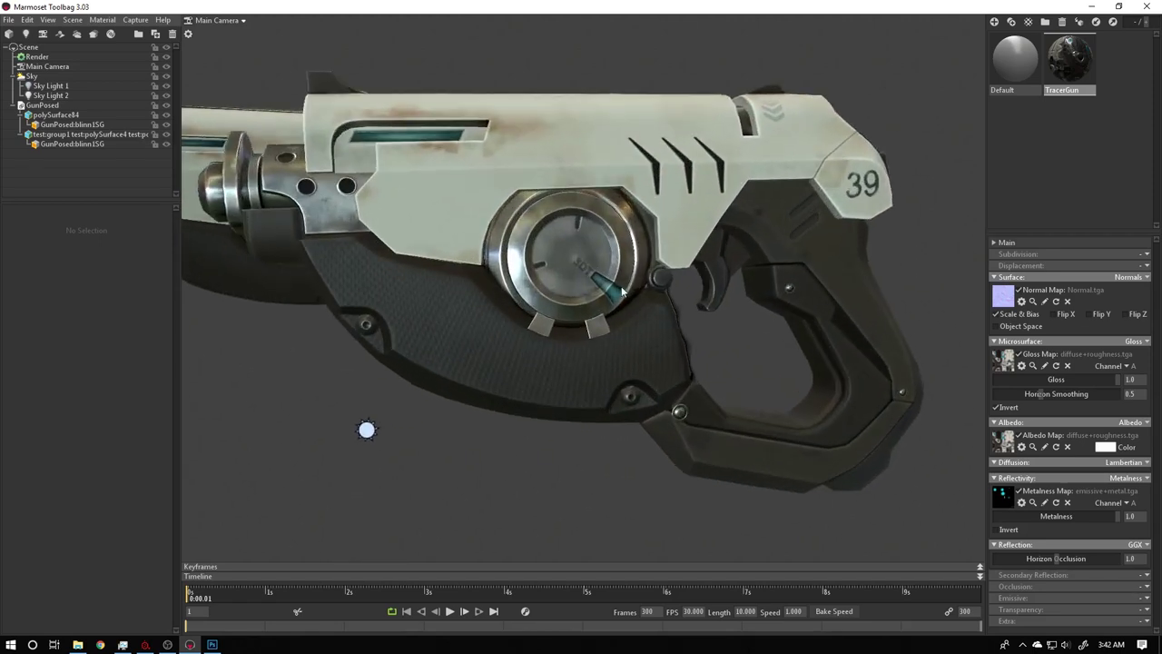
drag(610, 289, 517, 210)
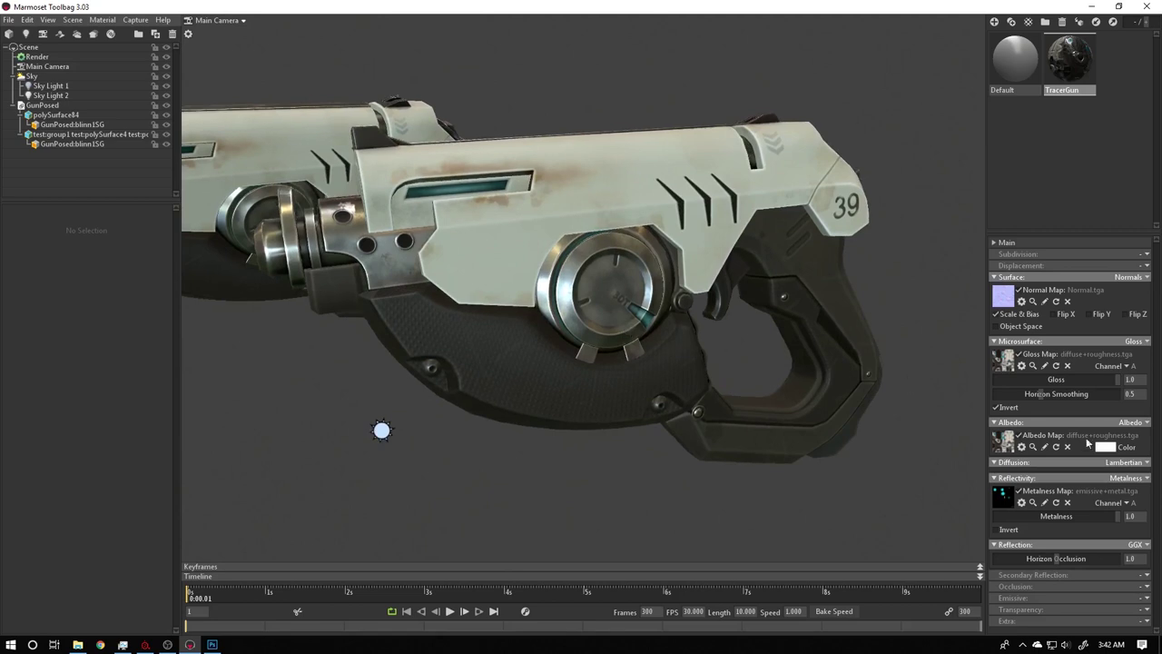
- Enable the Emissive component on the TracerGun material and load the emissive+metal texture as its Emissive Map
click(1146, 601)
click(1073, 586)
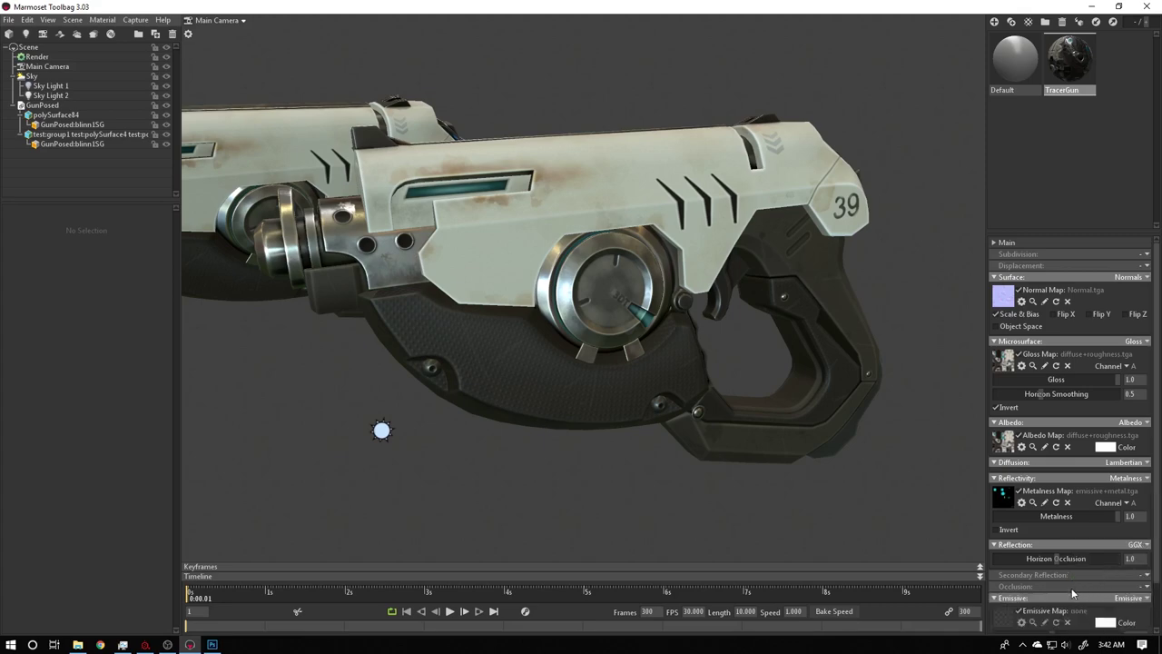
scroll(1071, 588, down, 1)
click(1001, 569)
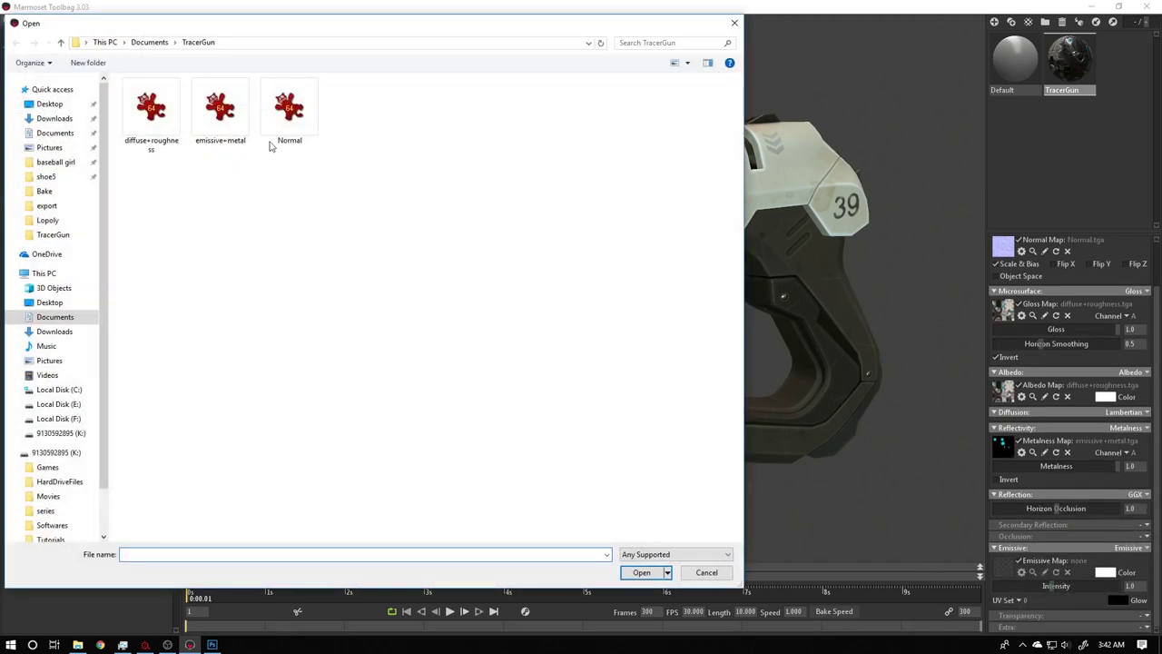
click(222, 105)
click(641, 571)
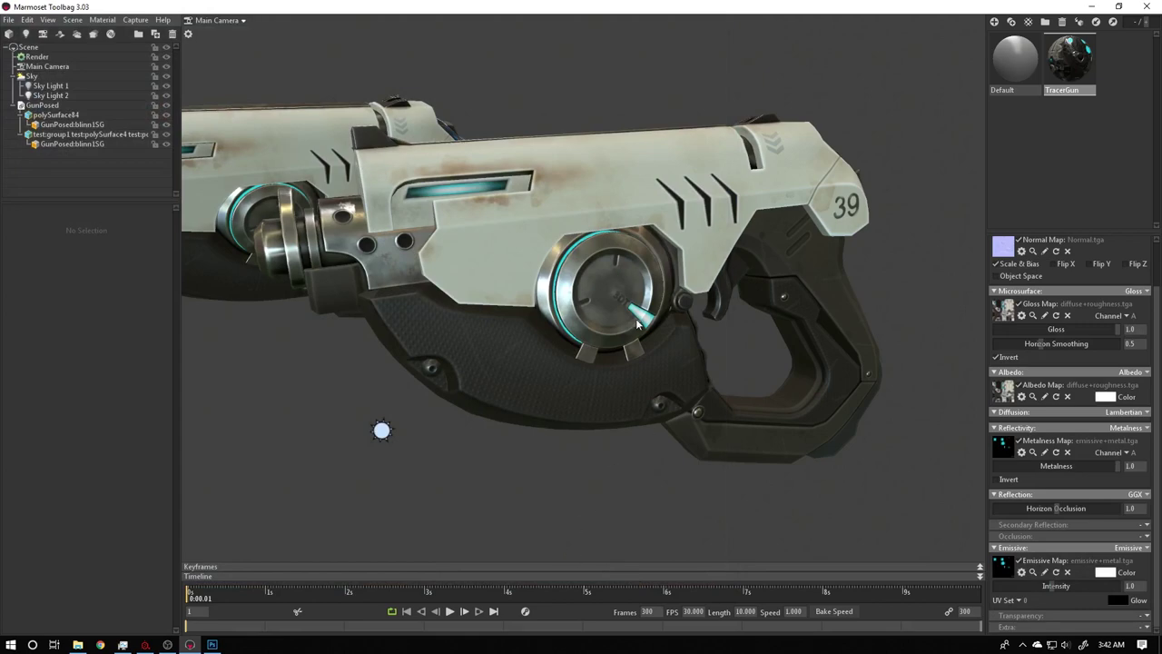
- Tint the emissive color a pale, desaturated cyan and raise the emissive intensity to about 2.727
drag(640, 319, 535, 300)
shift+right_drag(536, 300, 590, 288)
drag(590, 286, 665, 315)
scroll(672, 340, up, 5)
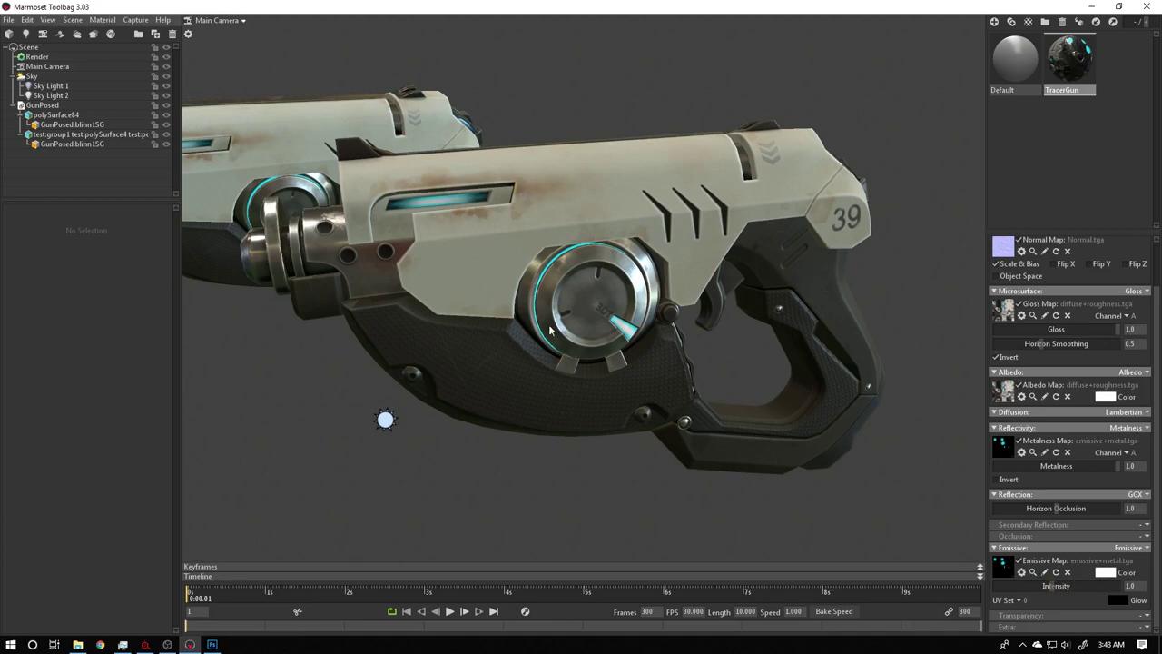
drag(623, 350, 693, 409)
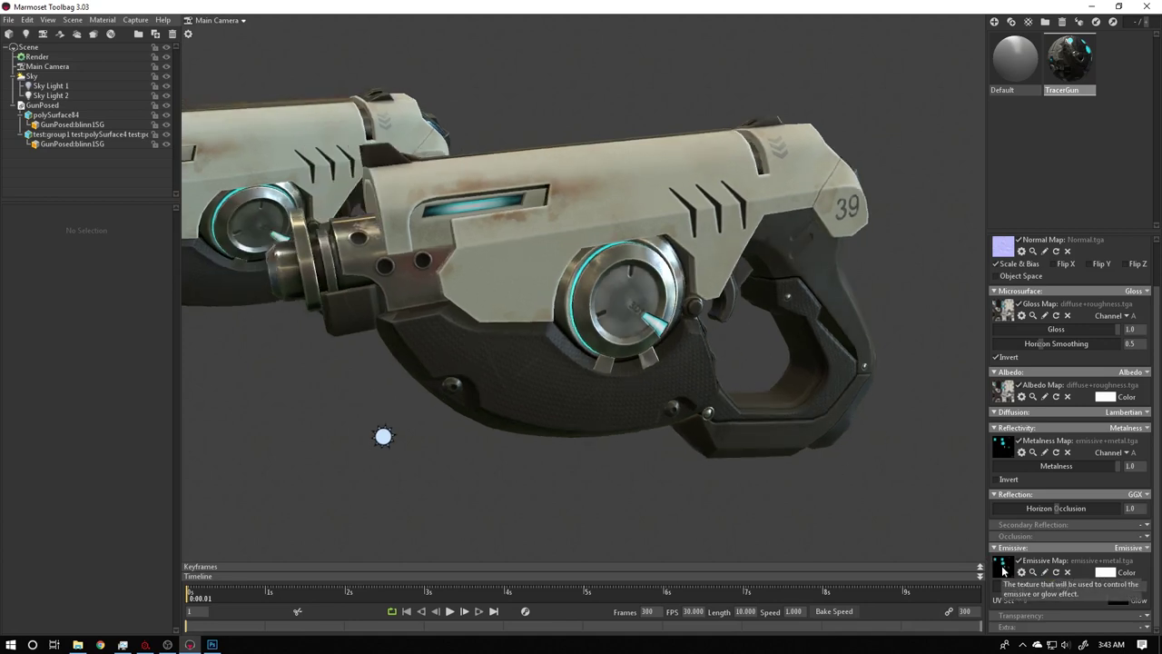
click(1107, 573)
click(387, 542)
click(356, 549)
click(208, 508)
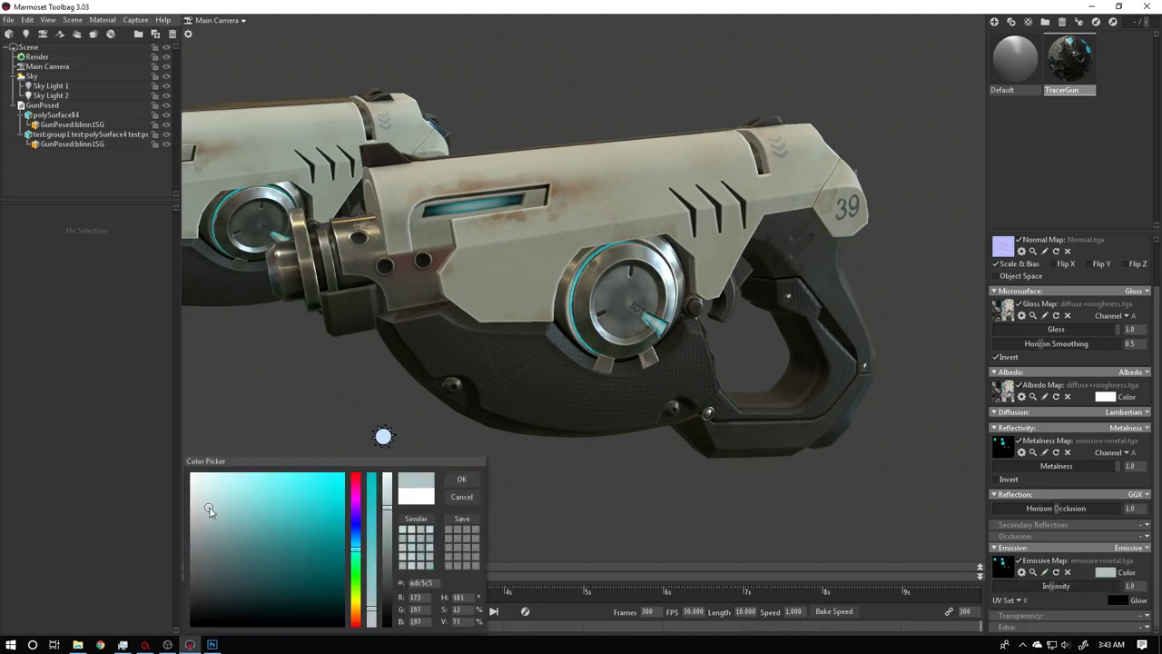
drag(222, 513, 220, 509)
click(461, 478)
drag(1049, 588, 1074, 586)
- Examine the glowing parts of the guns up close, from several angles and under rotated lighting
alt+drag(916, 524, 682, 390)
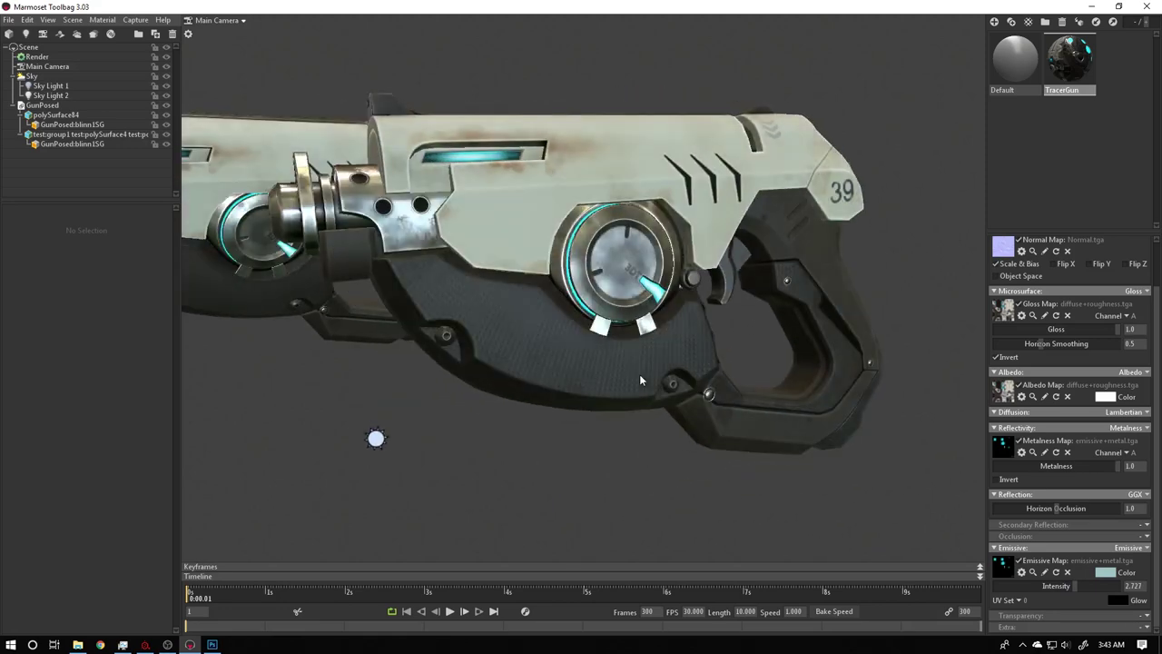
shift+drag(687, 384, 664, 346)
scroll(626, 370, down, 2)
scroll(842, 397, up, 6)
scroll(647, 334, down, 6)
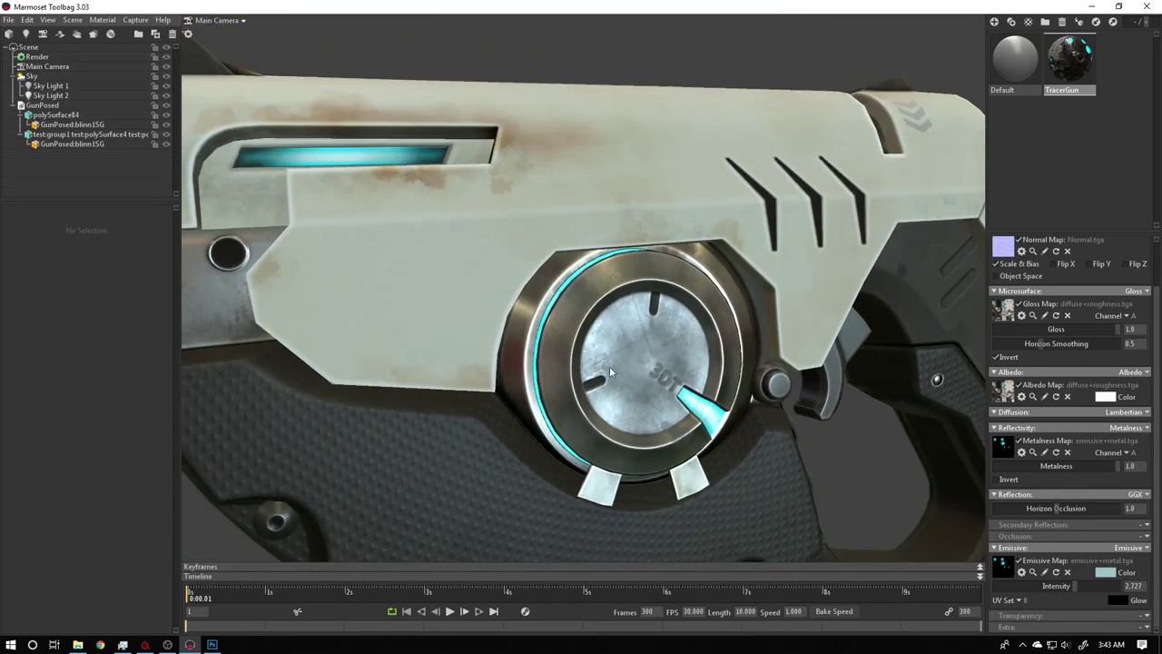
drag(609, 366, 726, 381)
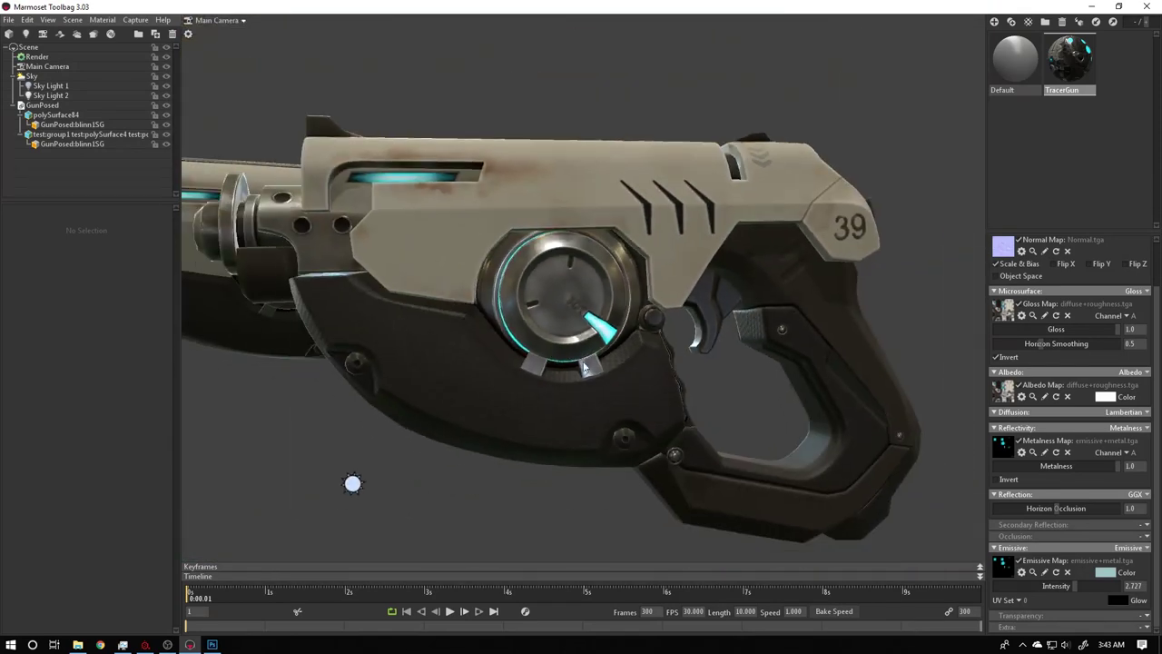
mouse_move(495, 329)
mouse_down()
mouse_move(697, 372)
mouse_move(623, 381)
mouse_move(613, 366)
mouse_move(706, 386)
mouse_move(638, 391)
mouse_up()
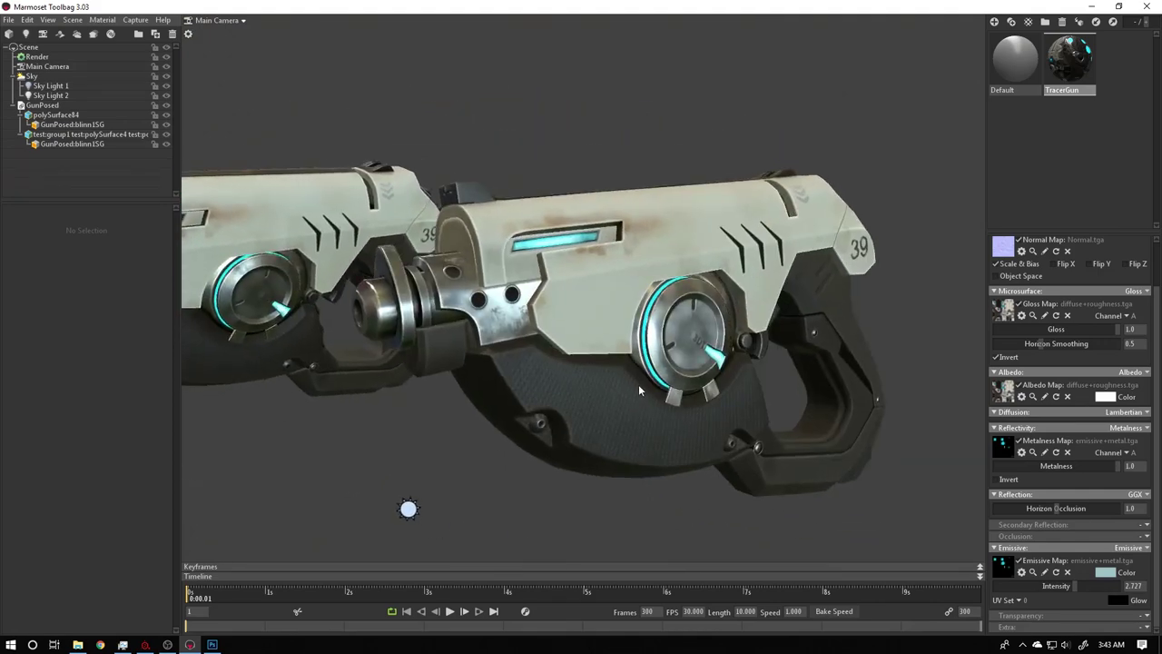
- Collapse the Emissive settings and enable the Occlusion component on the TracerGun material
click(1008, 549)
click(1146, 586)
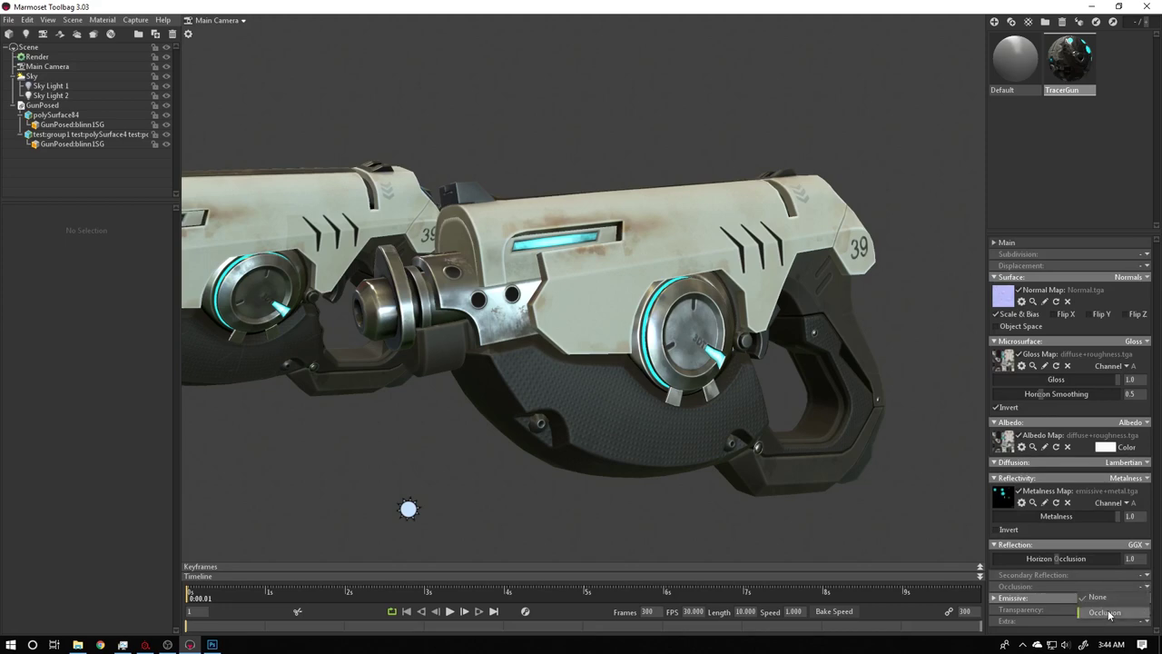
click(1099, 612)
scroll(1078, 572, down, 3)
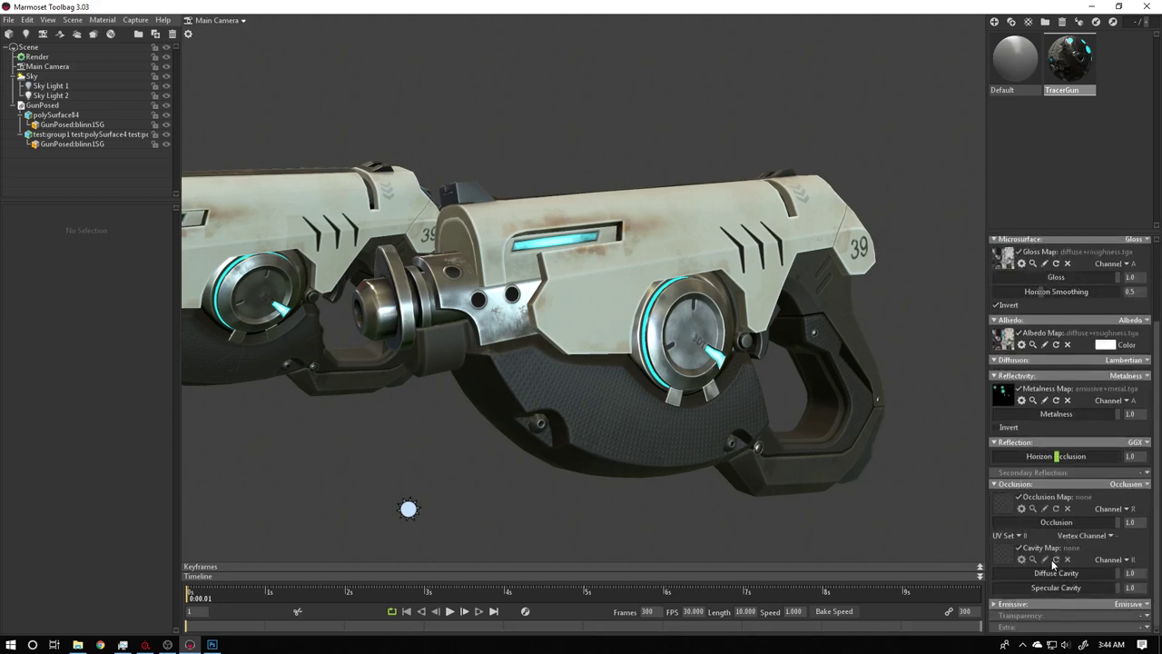
- Load TracerGun_ao from the Bake folder of the TracerGun scenes as the Occlusion Map
click(1003, 503)
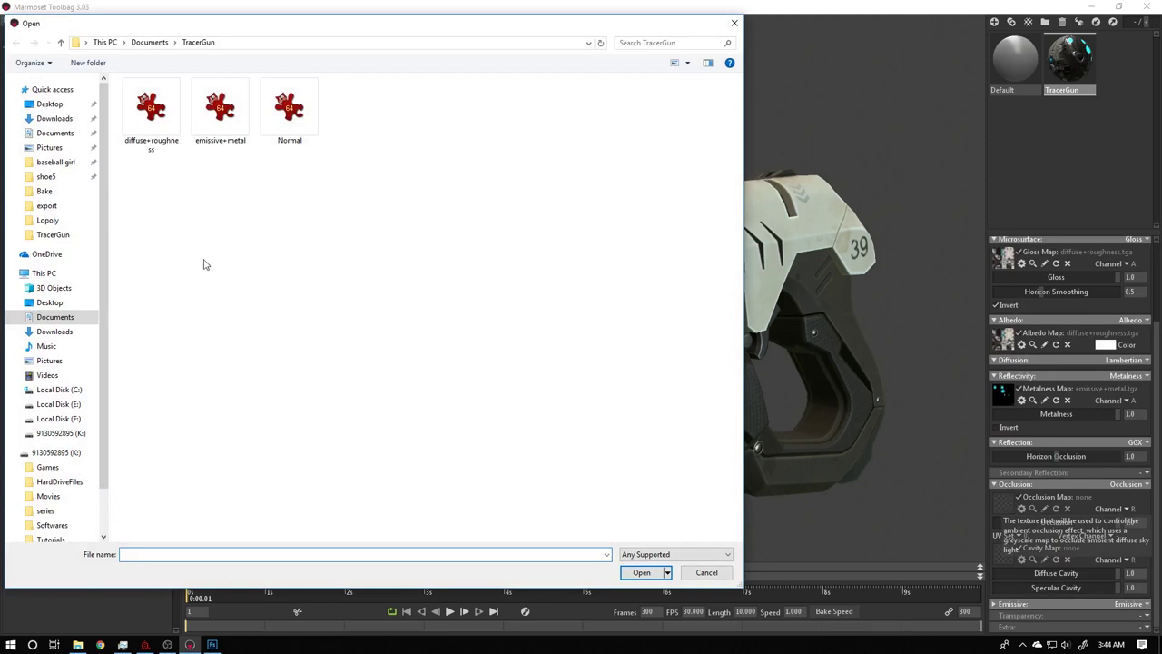
click(48, 221)
click(55, 235)
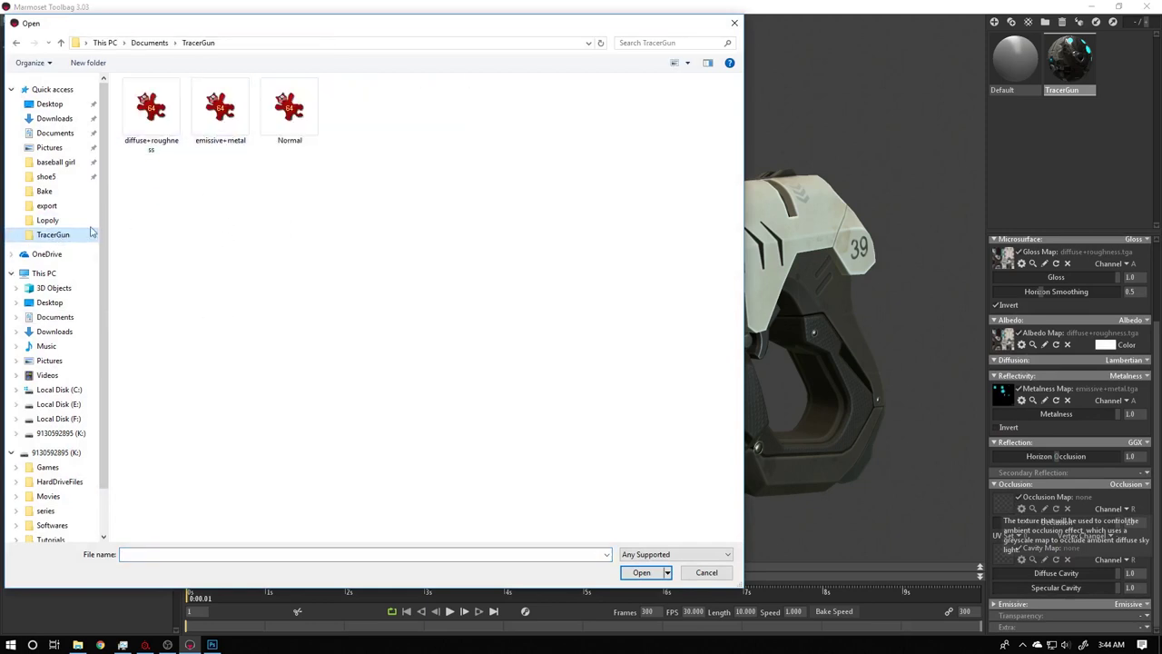
click(54, 220)
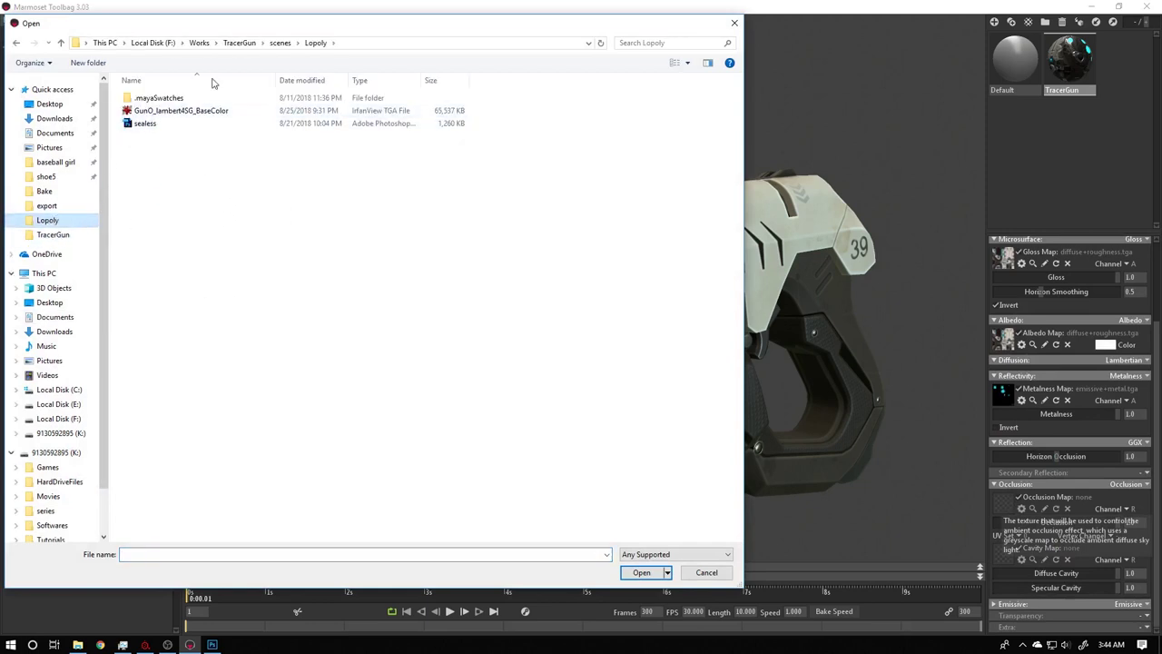
click(272, 42)
double_click(142, 148)
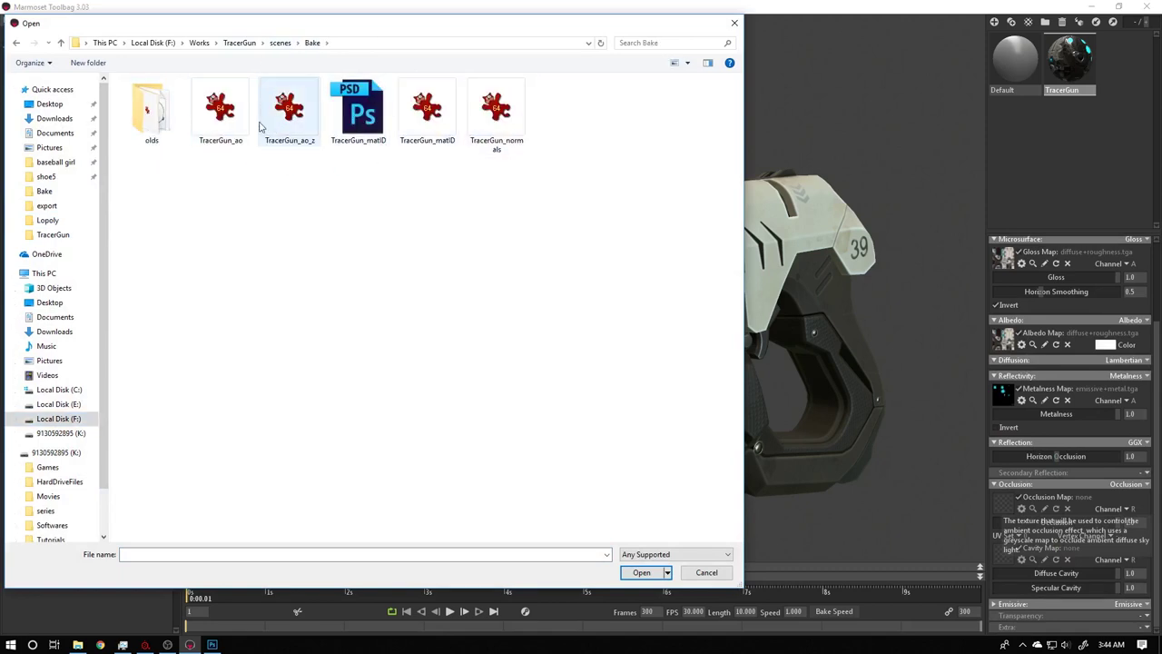
click(225, 131)
click(648, 574)
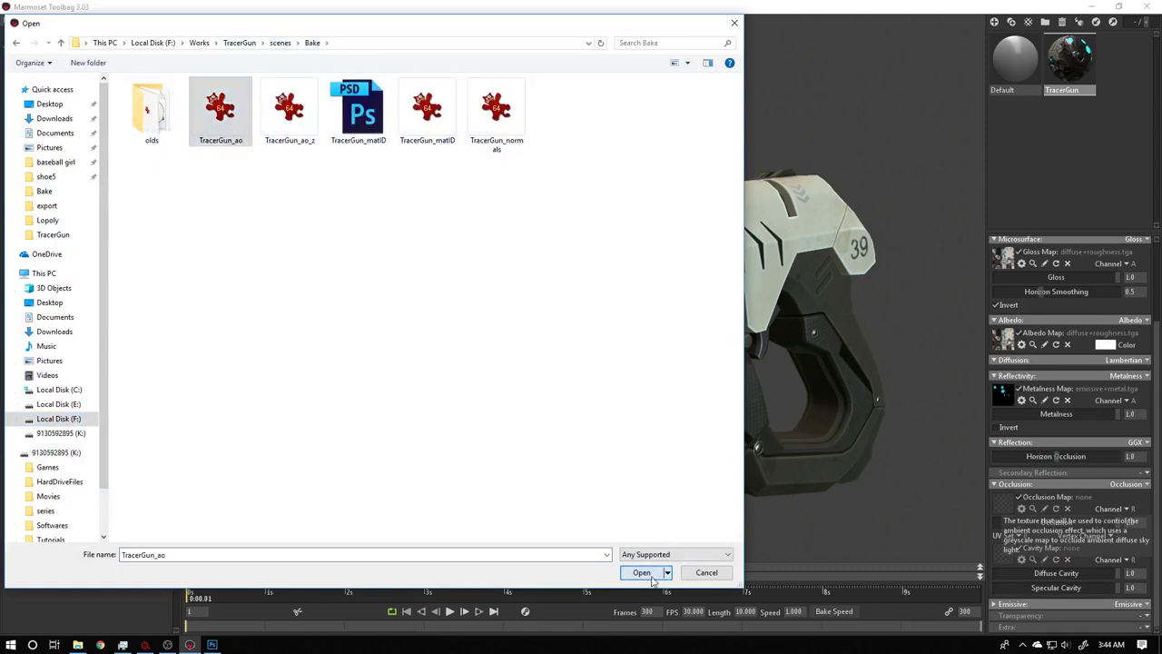
- Reduce the occlusion strength to 0.41 and set the Occlusion Map to read from channel A
drag(530, 434, 595, 376)
right_drag(594, 376, 676, 405)
drag(676, 406, 908, 519)
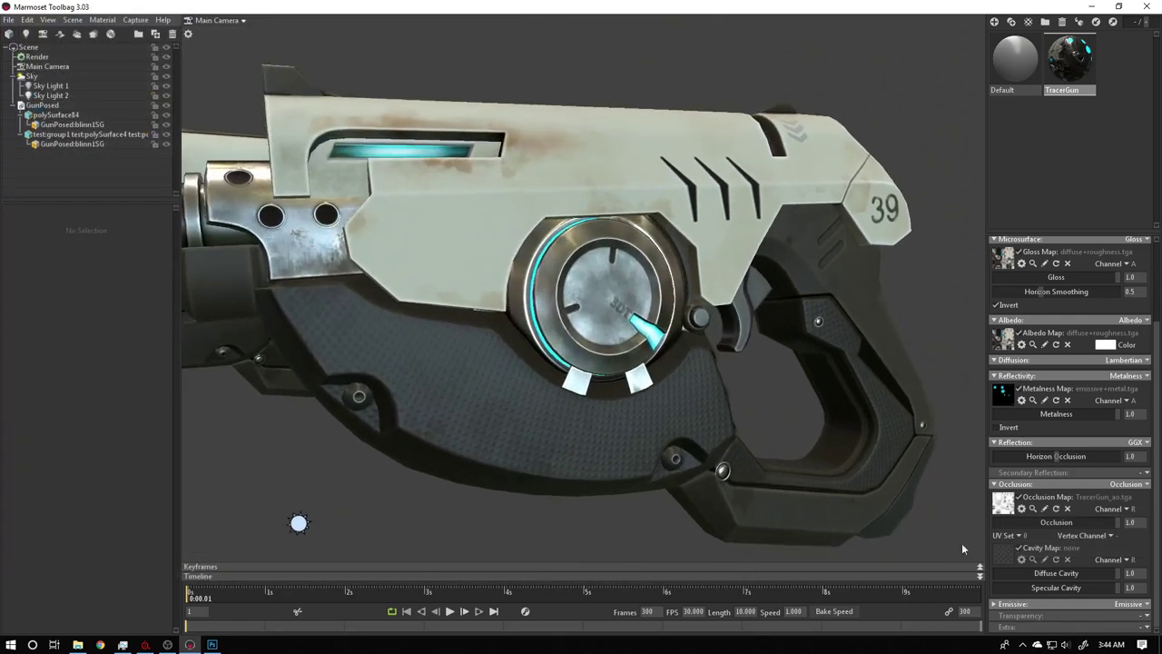
mouse_move(1084, 522)
mouse_down()
mouse_move(1044, 522)
mouse_move(1101, 522)
mouse_move(1086, 522)
mouse_up()
mouse_move(959, 512)
mouse_down()
mouse_move(1107, 522)
mouse_move(995, 517)
mouse_move(1044, 522)
mouse_up()
drag(800, 442, 727, 415)
scroll(726, 415, down, 2)
middle_drag(726, 415, 732, 393)
click(1111, 512)
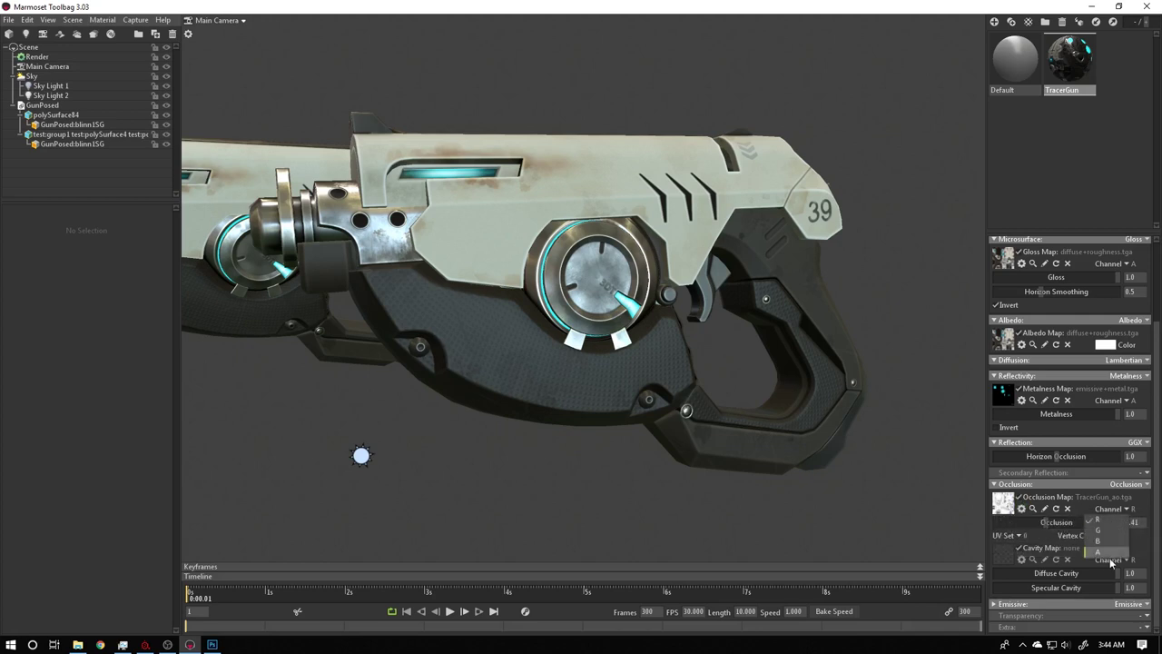
click(1103, 552)
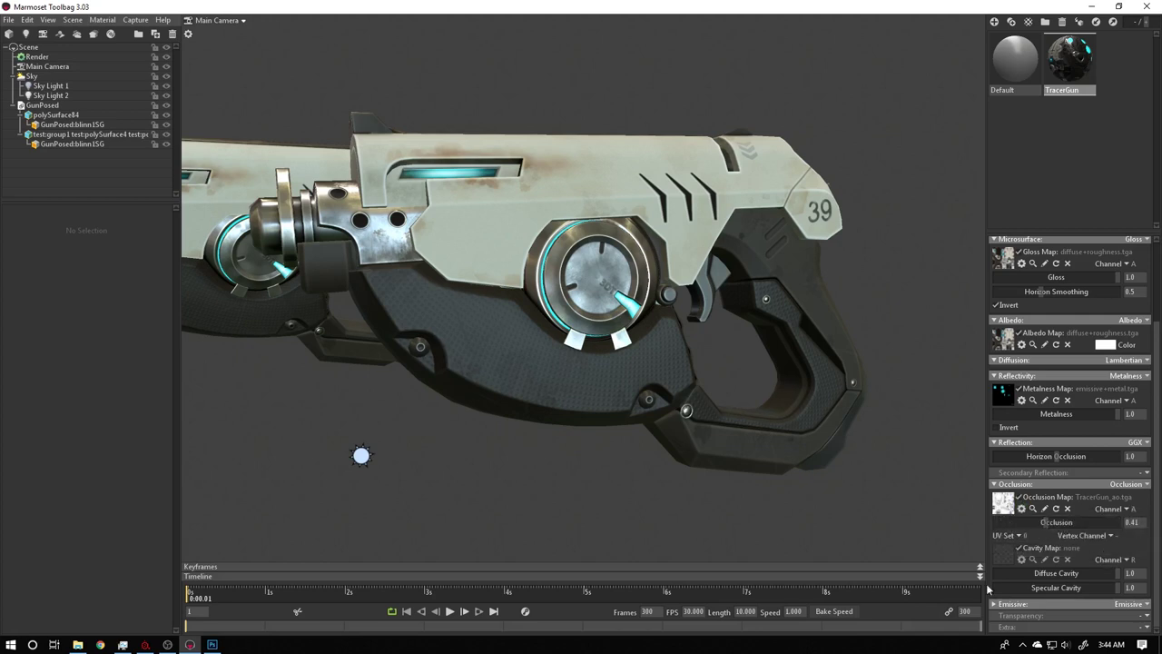
- Switch to Photoshop, open the Normal texture from the TracerGun folder, and add a new alpha channel to it
click(211, 645)
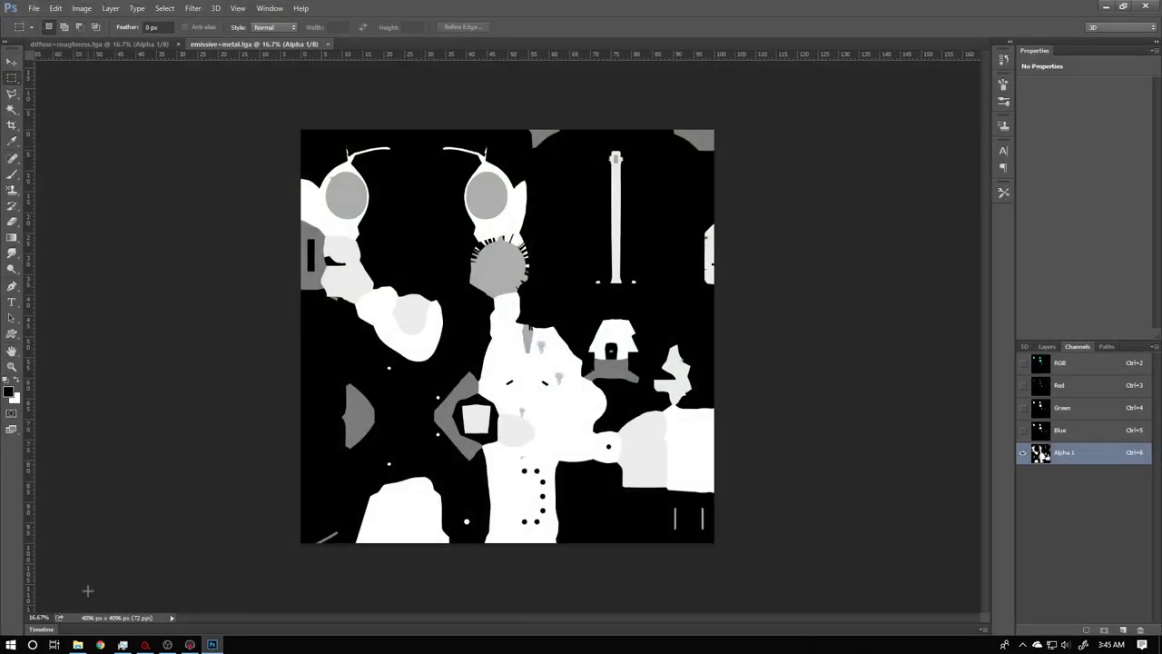
click(77, 644)
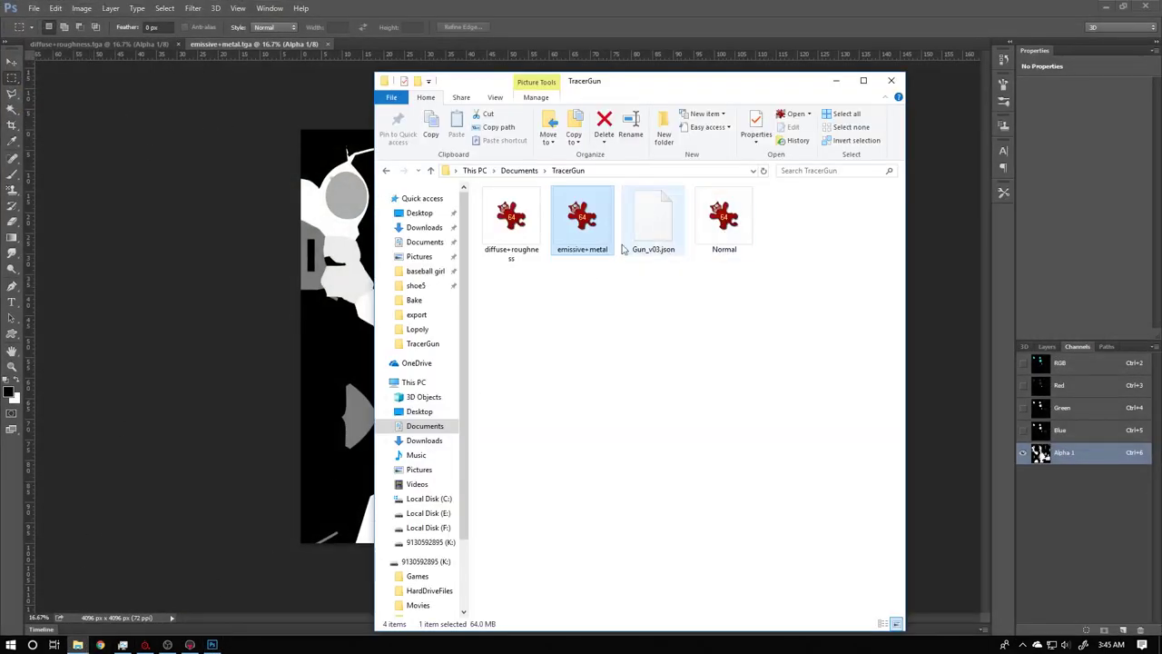
drag(488, 287, 596, 237)
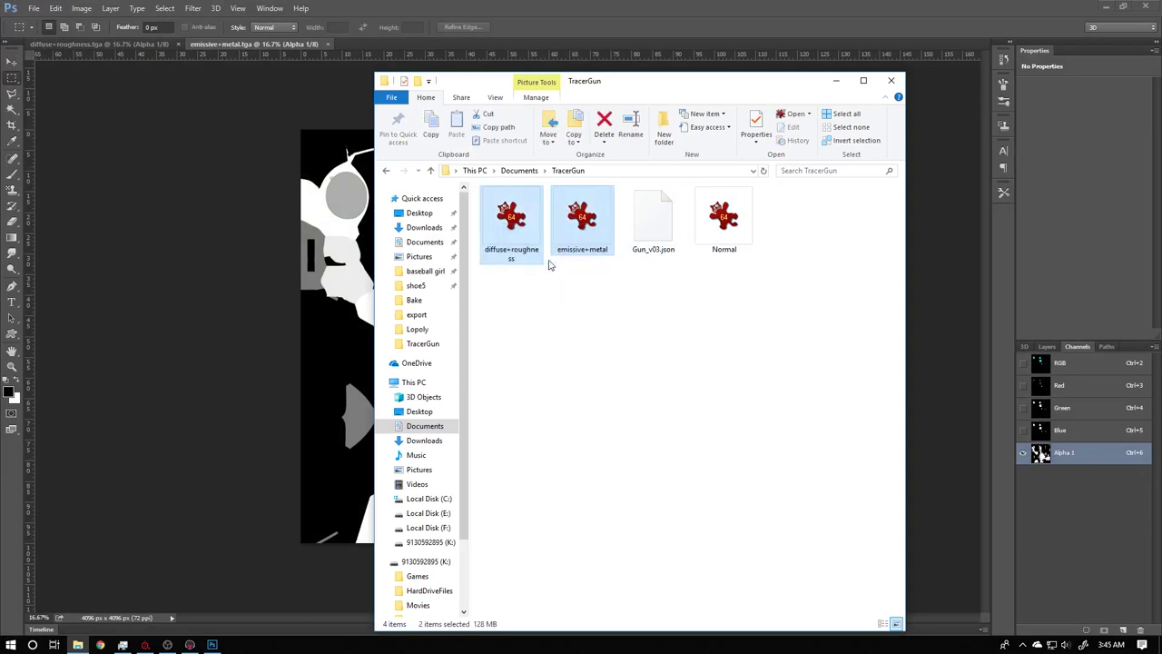
drag(744, 242, 483, 40)
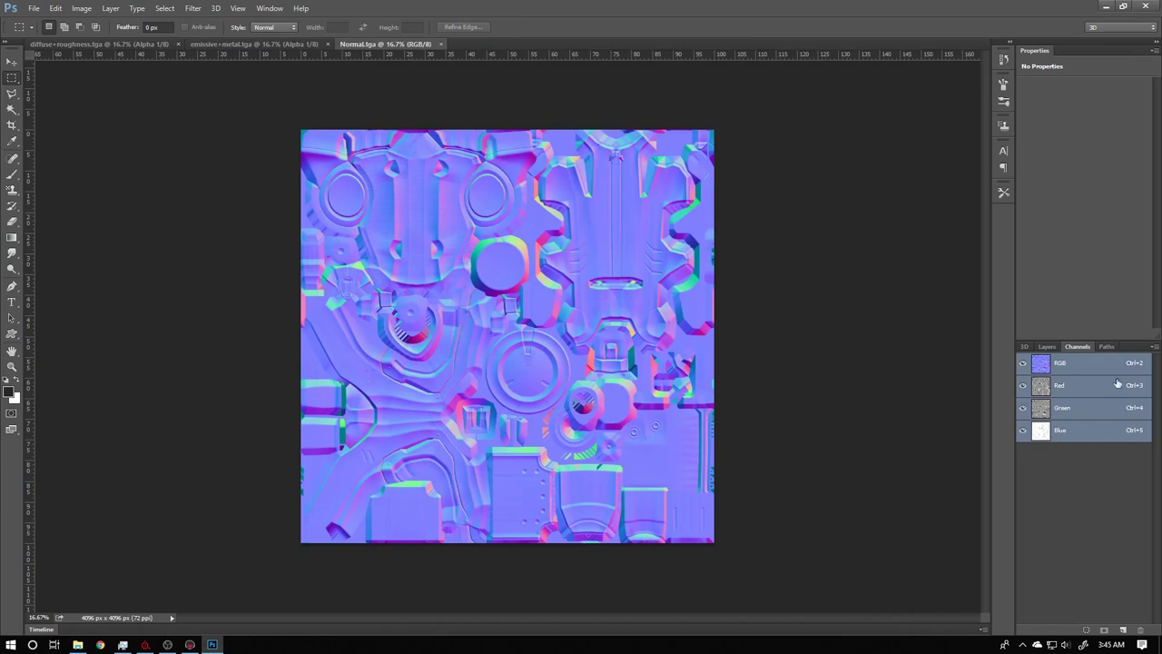
click(1122, 630)
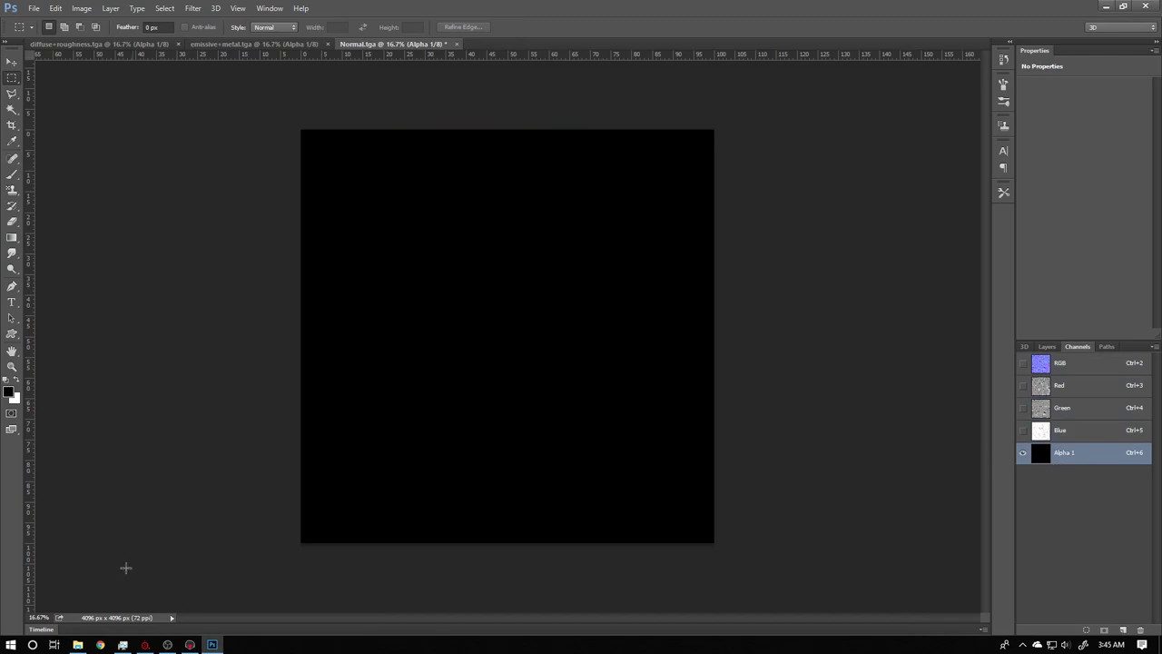
- Open TracerGun_ao from the Bake folder and copy its whole image into the alpha channel of Normal.tga
click(77, 644)
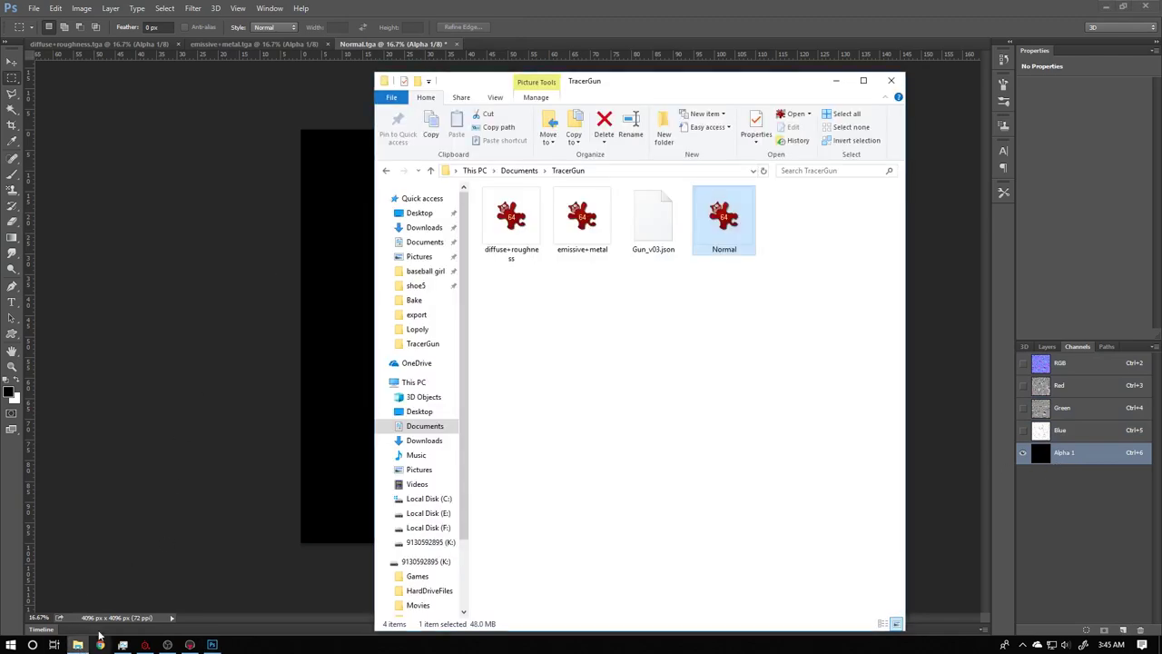
click(427, 300)
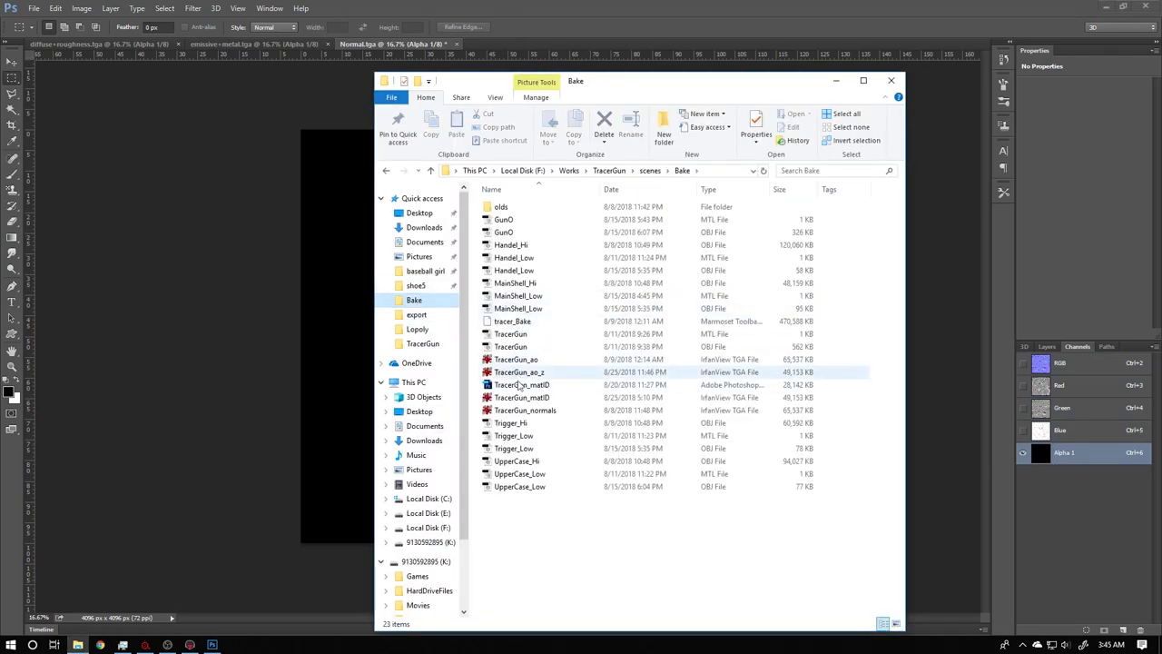
drag(513, 359, 810, 48)
key(ctrl+a)
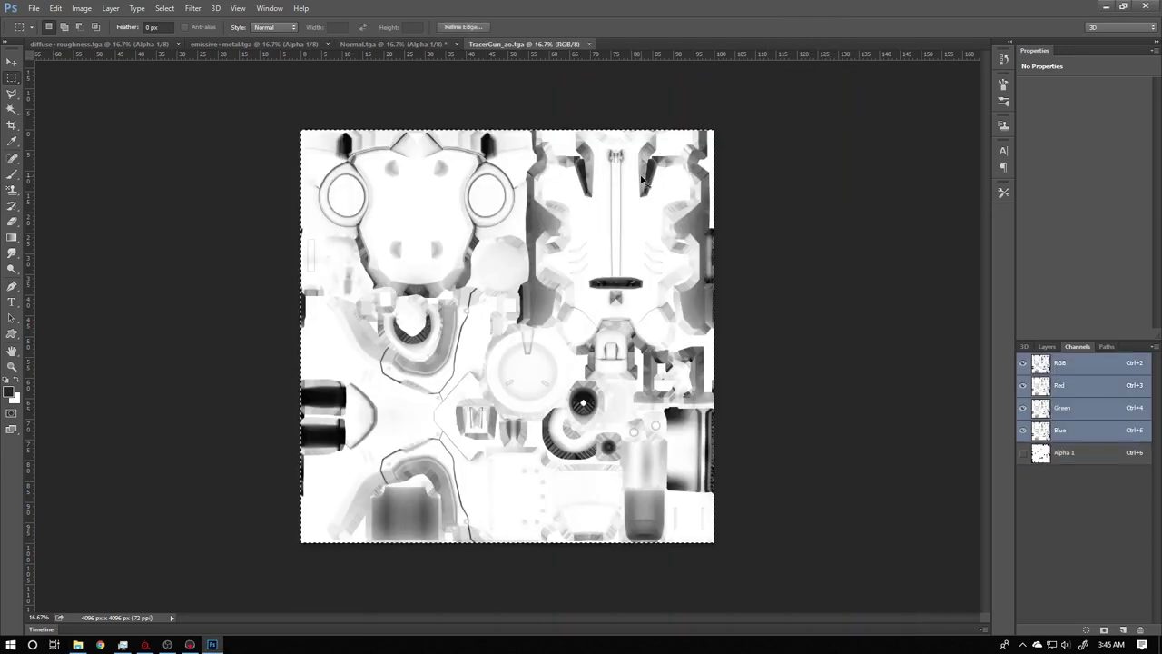
click(404, 44)
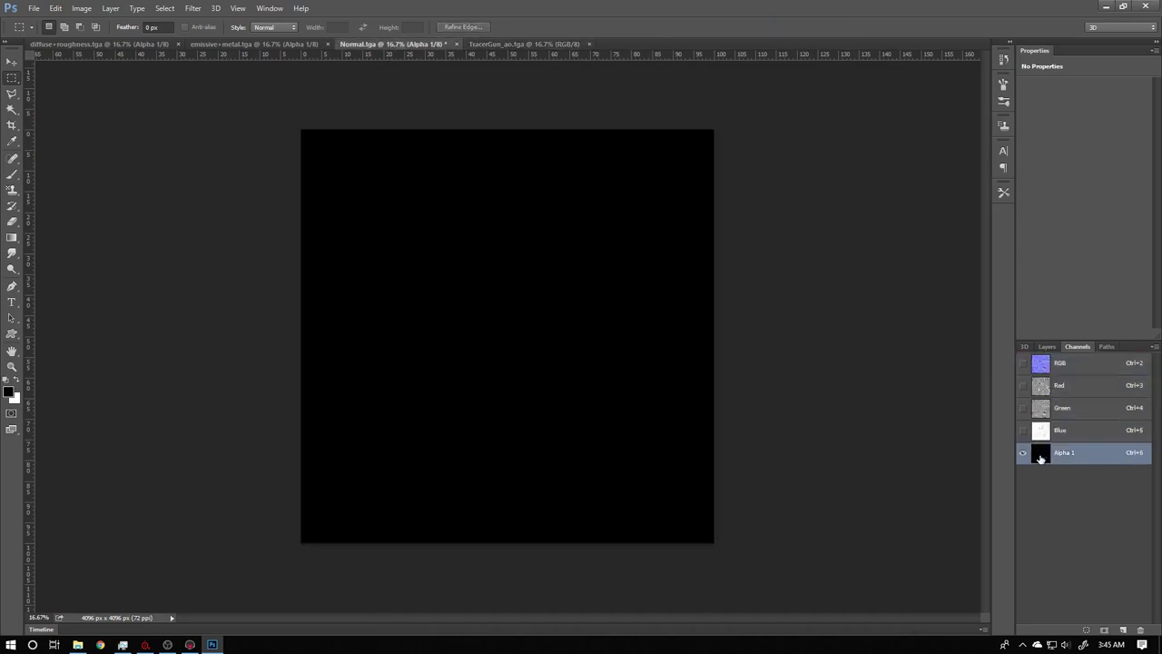
key(ctrl+v)
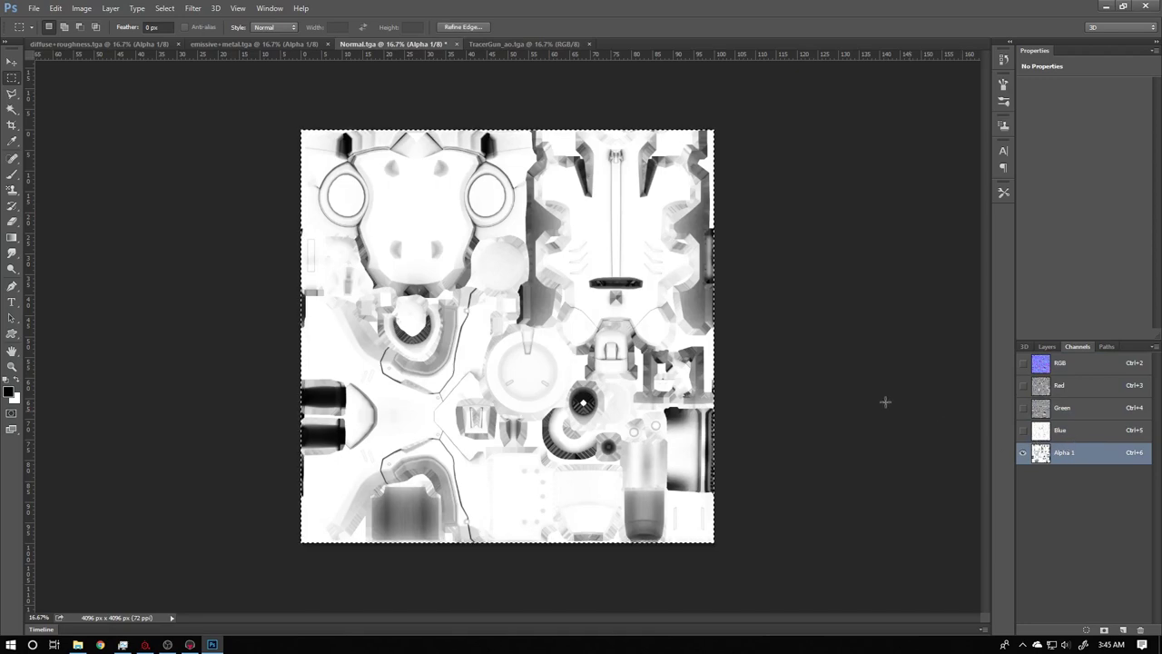
- Save the normal texture with its alpha channel as a 32 bits/pixel Targa named Normal+AO in the TracerGun folder
key(ctrl+shift+s)
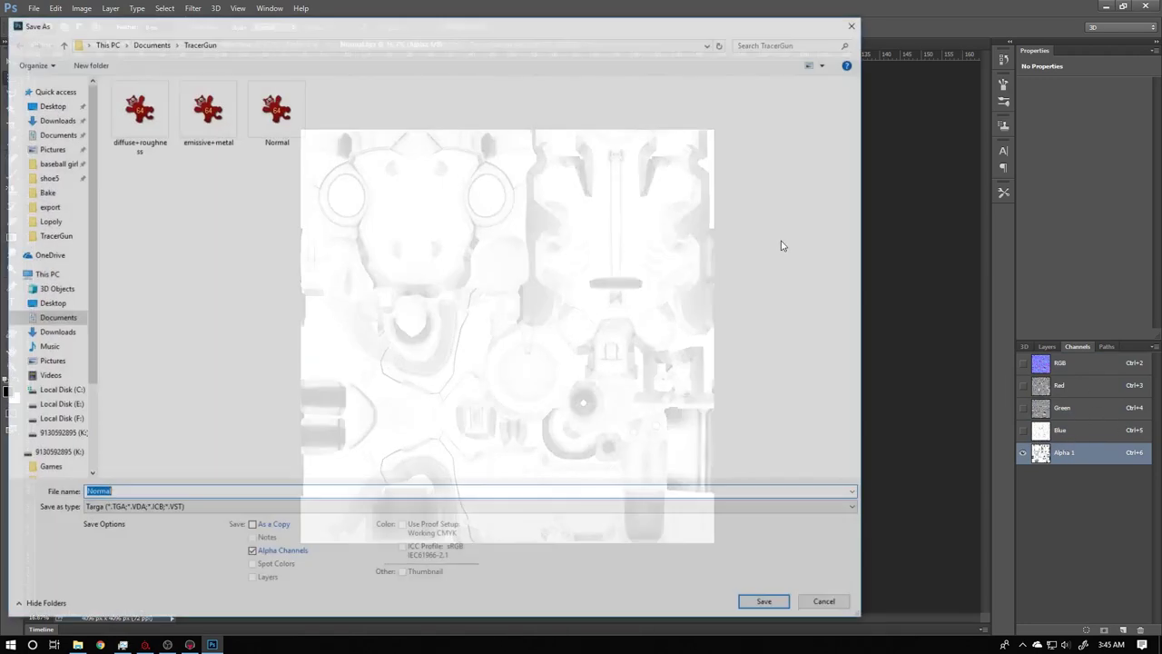
click(286, 109)
click(164, 495)
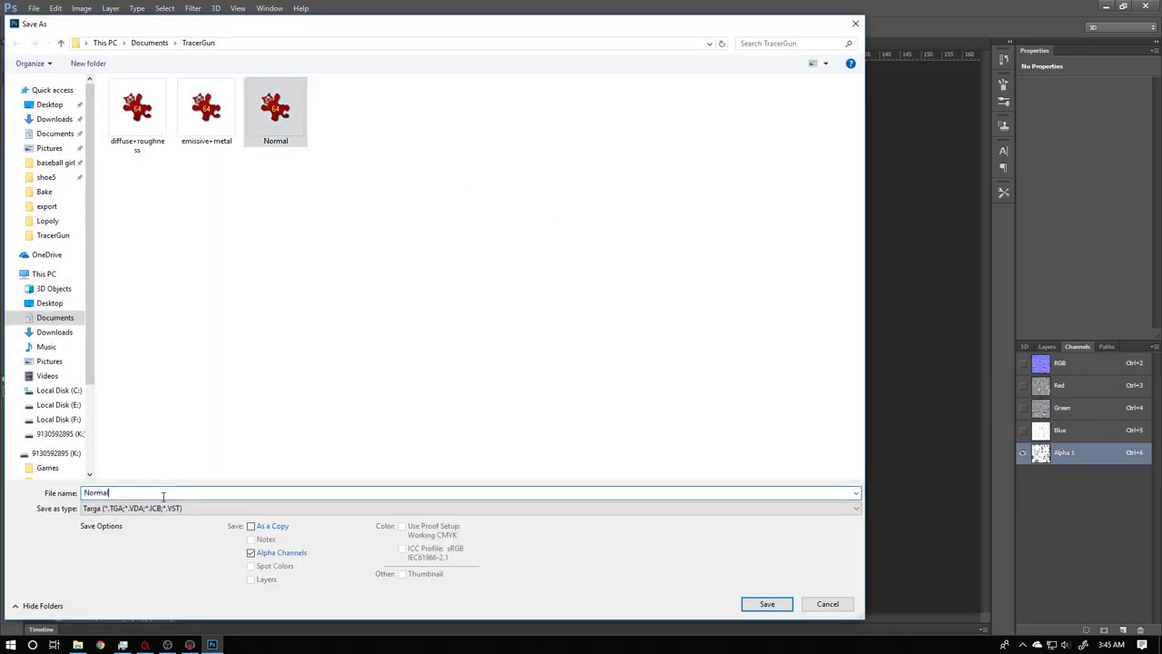
text(+AO)
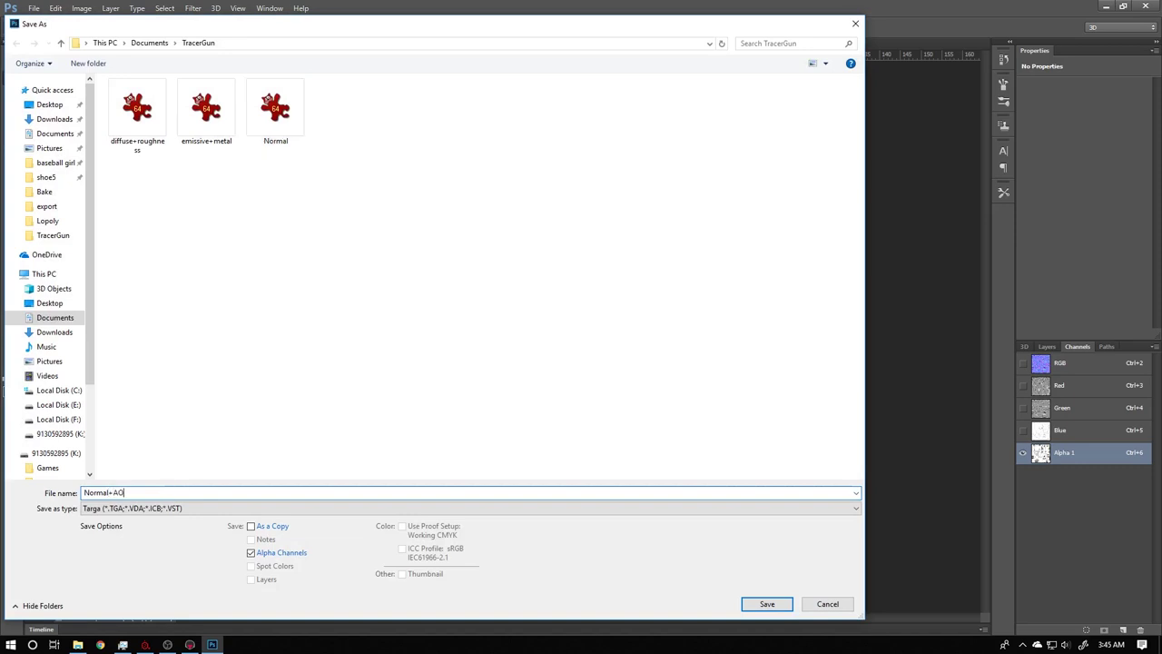
key(Return)
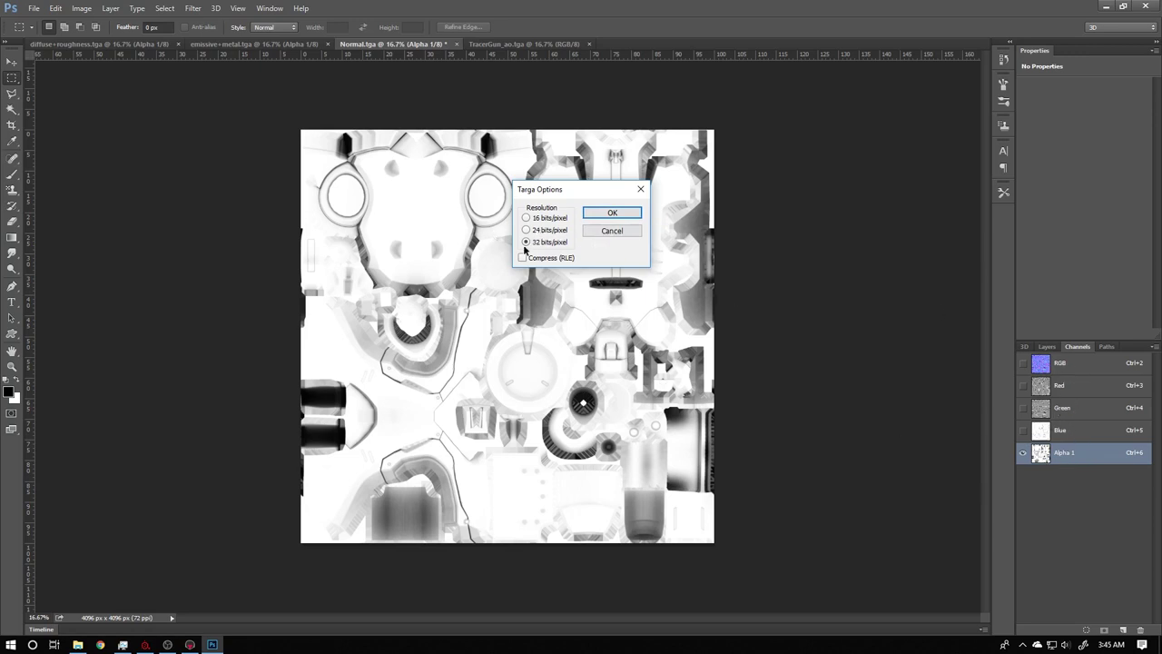
click(636, 215)
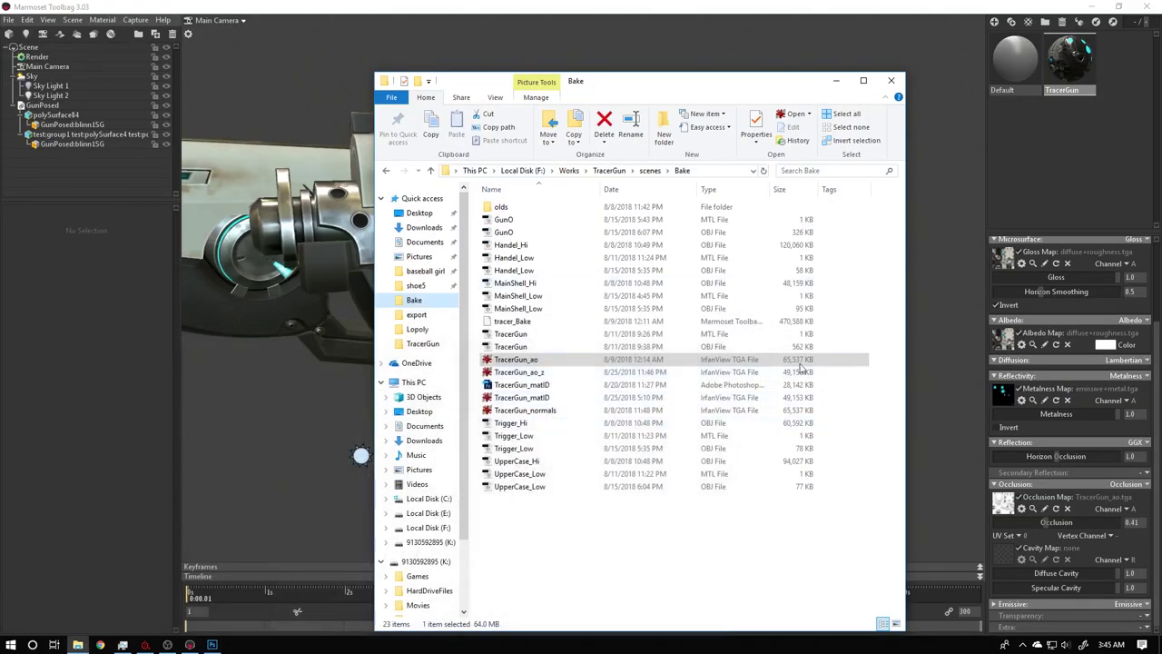
- Switch to Marmoset Toolbag and replace the TracerGun material's Normal Map with Normal+AO from the TracerGun folder in Documents
click(941, 85)
drag(913, 351, 904, 363)
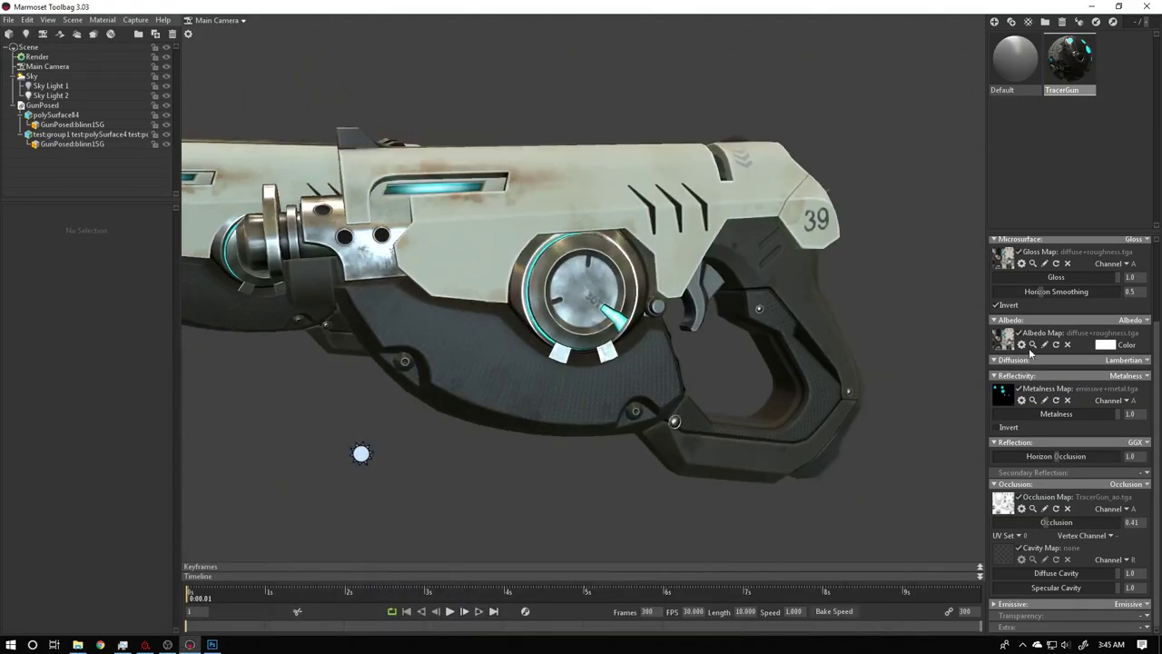
scroll(1010, 304, up, 3)
click(1004, 296)
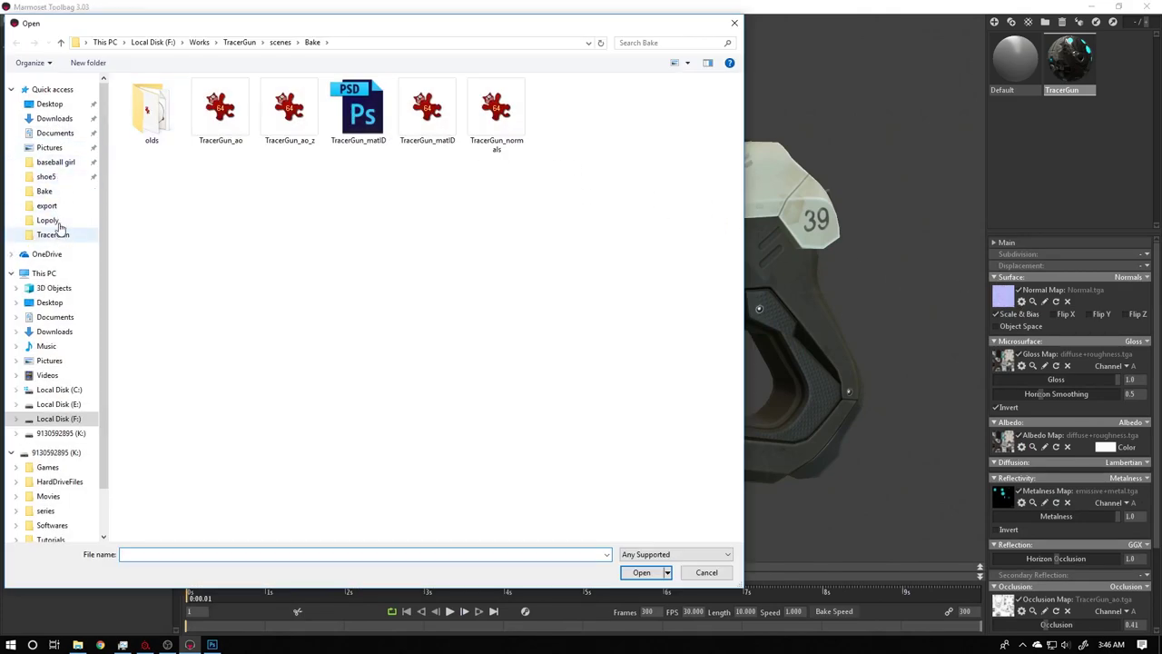
click(56, 133)
double_click(153, 238)
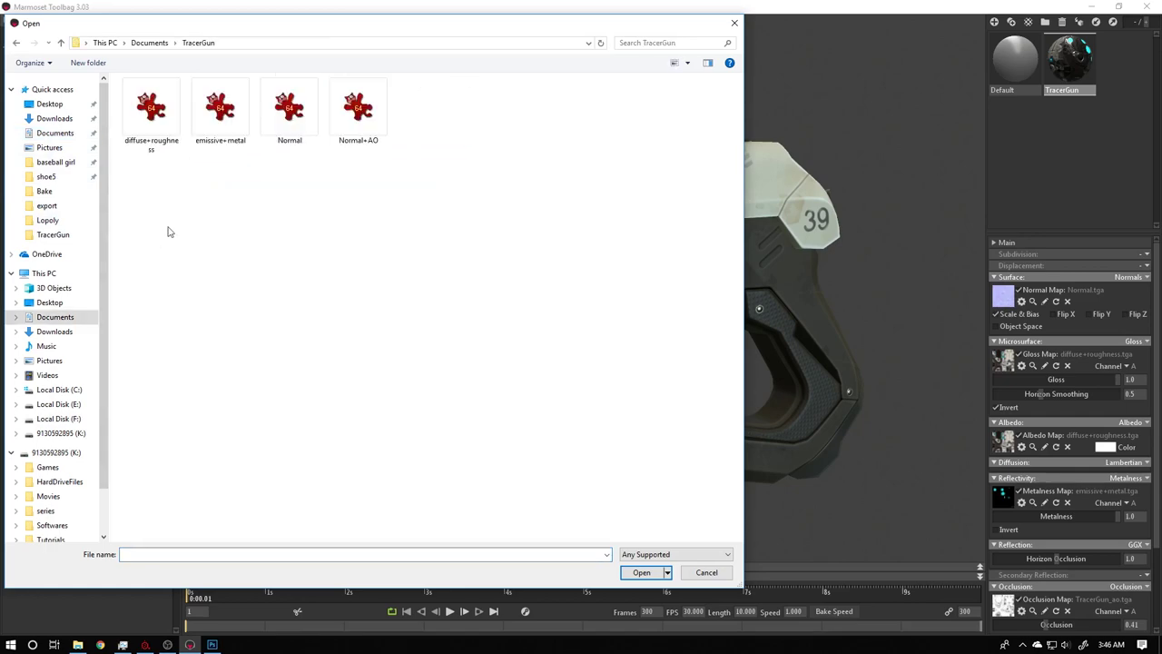
click(368, 116)
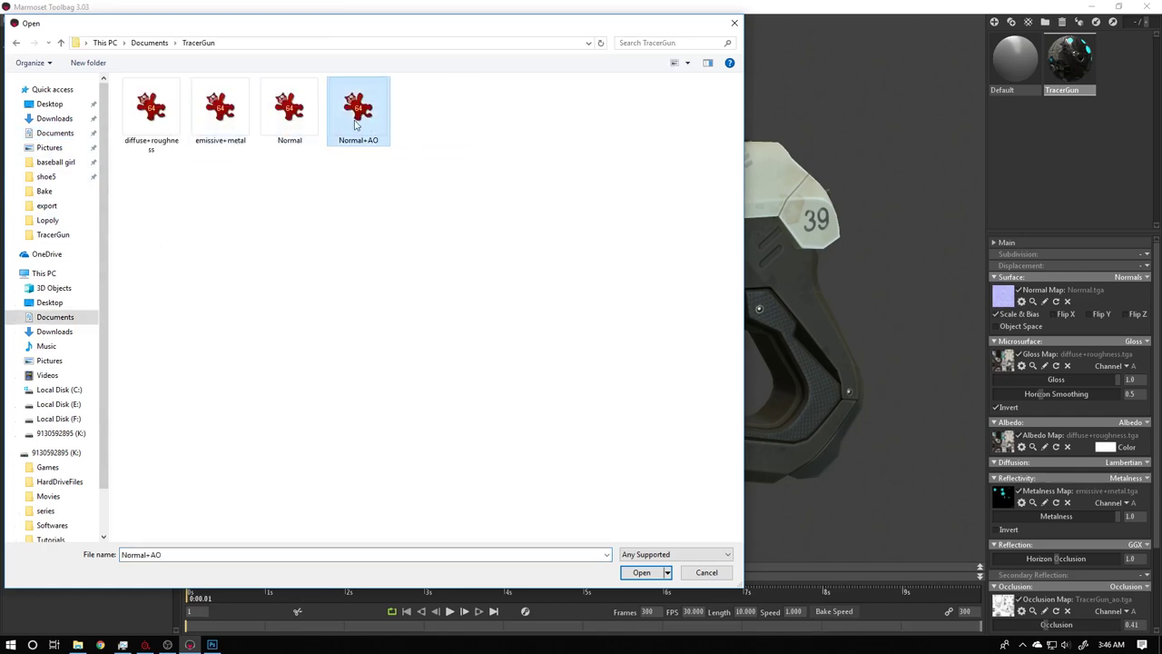
double_click(356, 124)
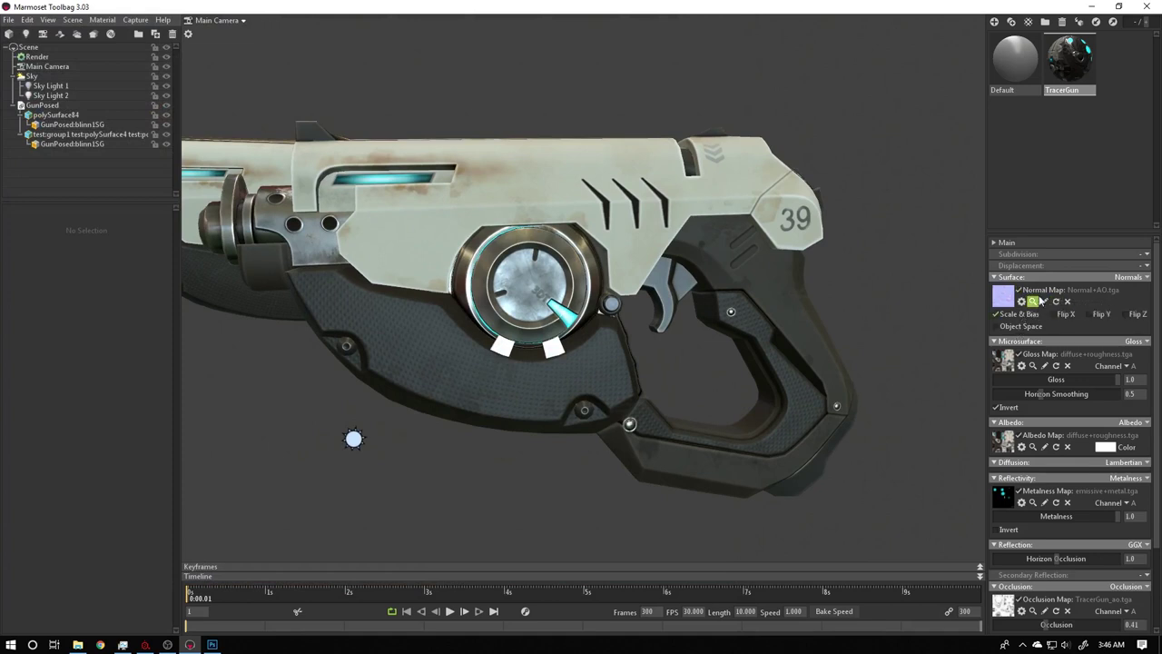
- Load Normal+AO as the Occlusion Map and check that it reads from channel A
scroll(1034, 381, down, 3)
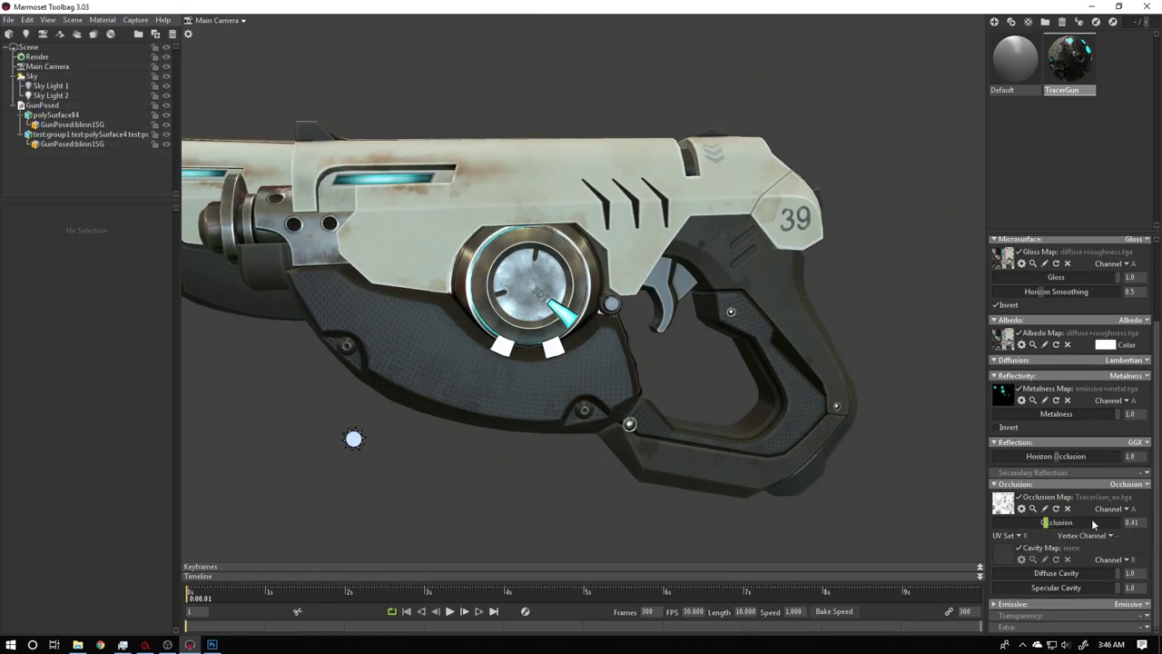
click(1006, 511)
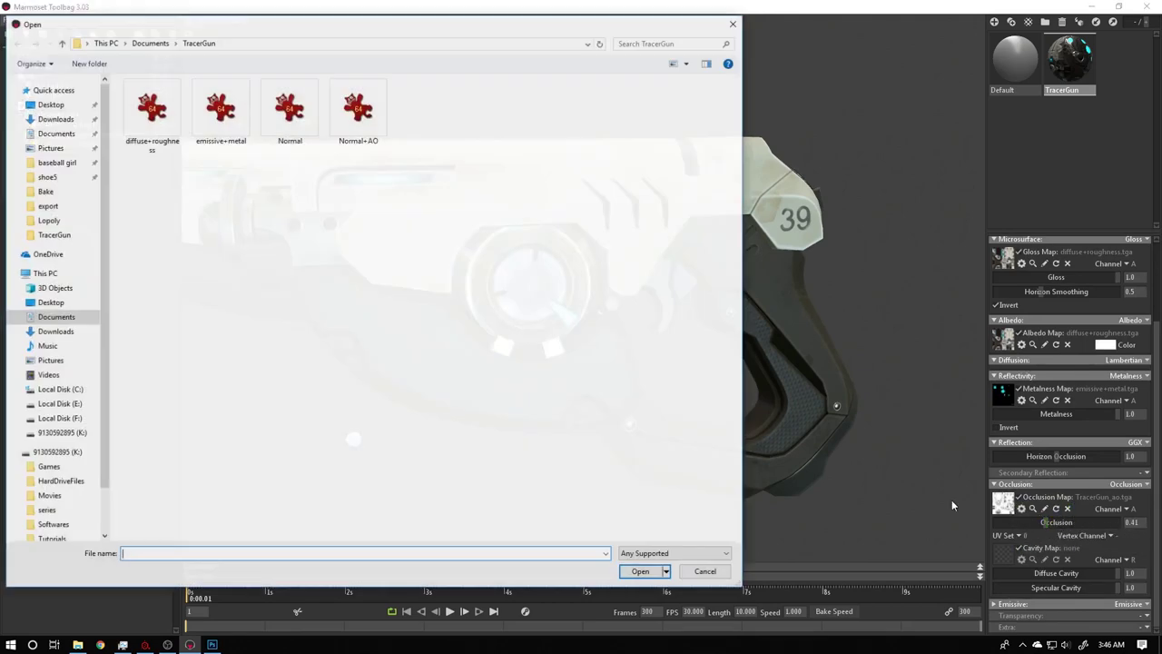
click(361, 133)
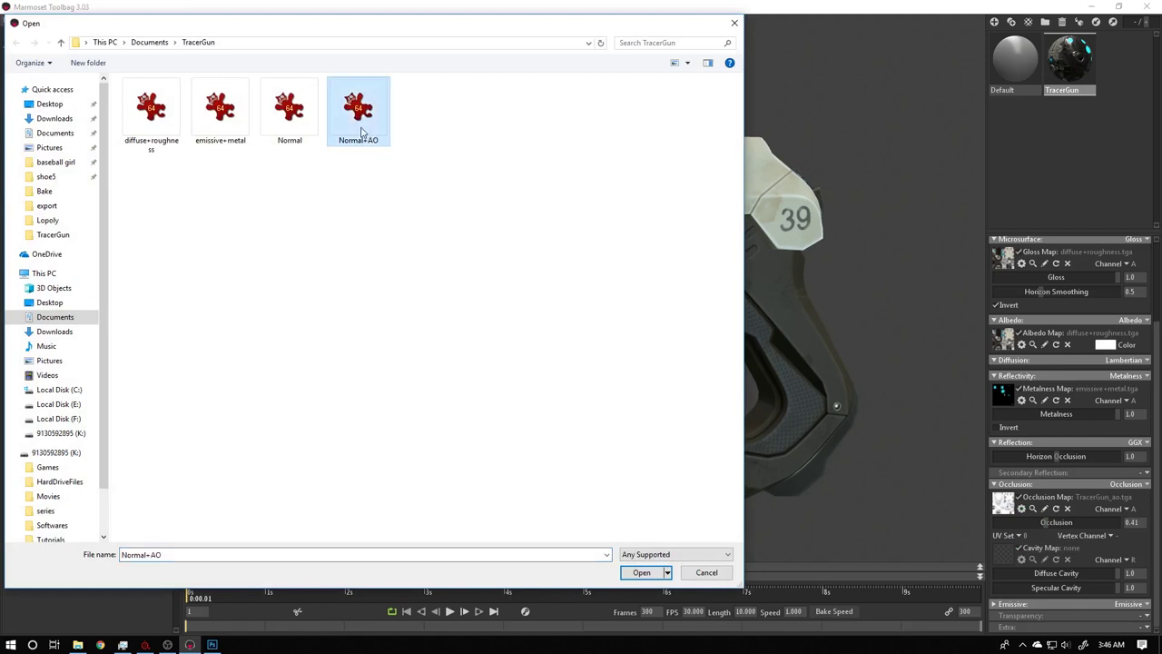
double_click(363, 127)
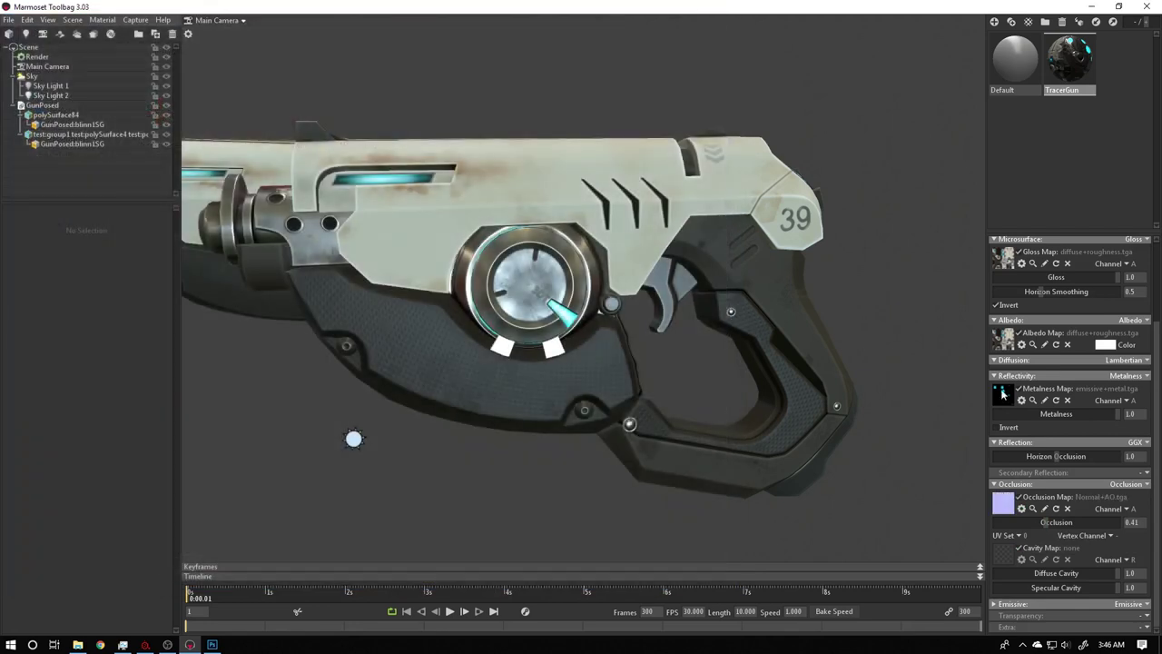
click(1118, 510)
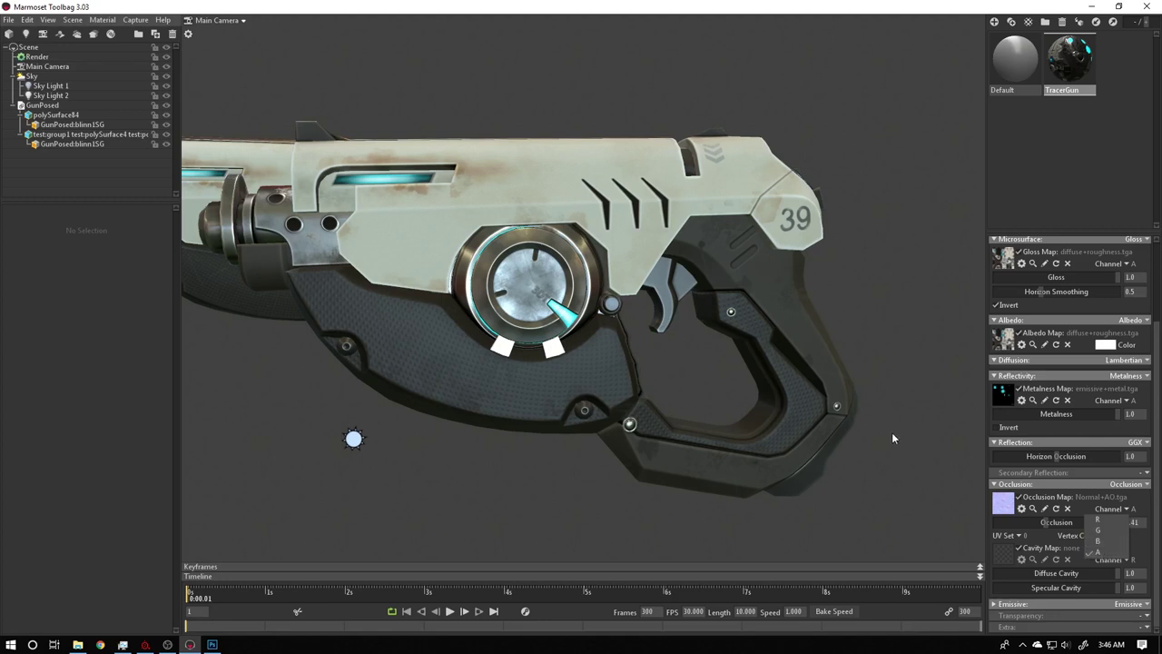
click(918, 481)
- Raise the material's occlusion strength to 0.891, checking the shading on the gun
drag(1045, 521, 1097, 511)
drag(581, 382, 660, 418)
middle_drag(726, 427, 639, 401)
right_drag(639, 401, 690, 426)
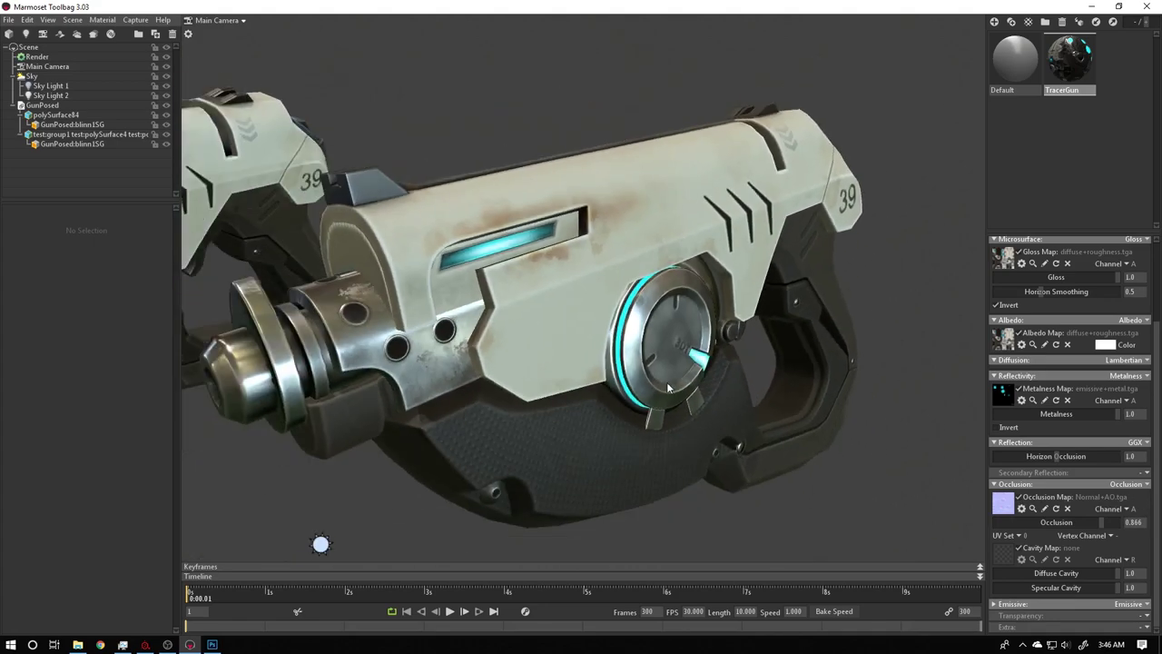
middle_drag(817, 507, 984, 508)
drag(1054, 523, 1104, 525)
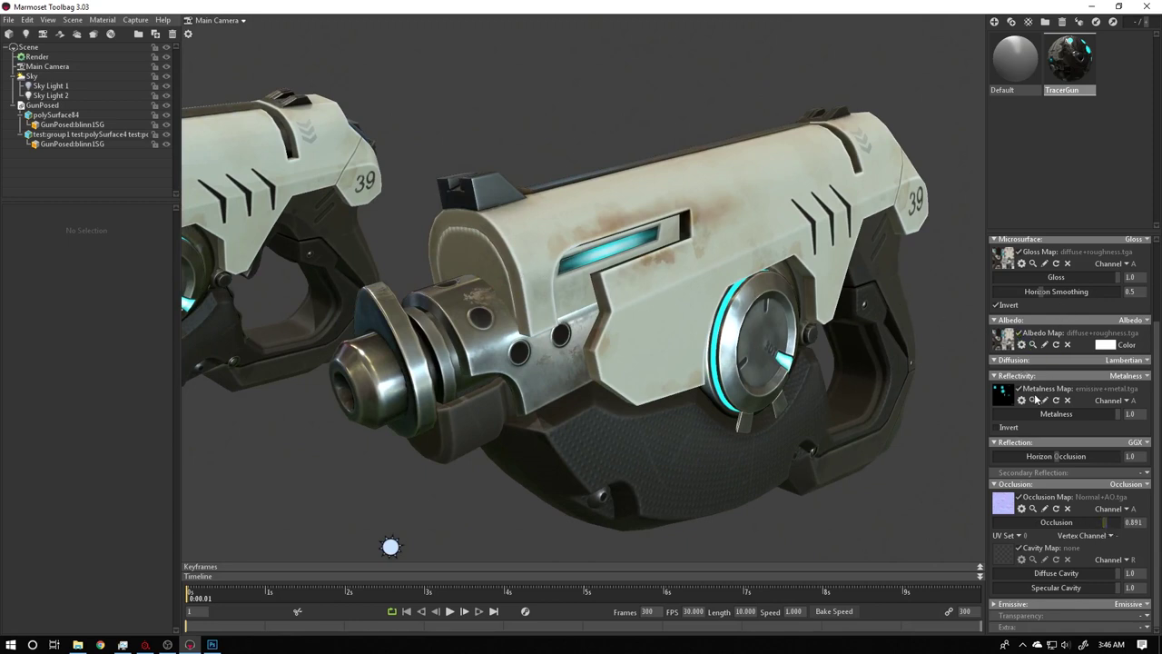
scroll(1039, 400, up, 1)
drag(777, 336, 832, 230)
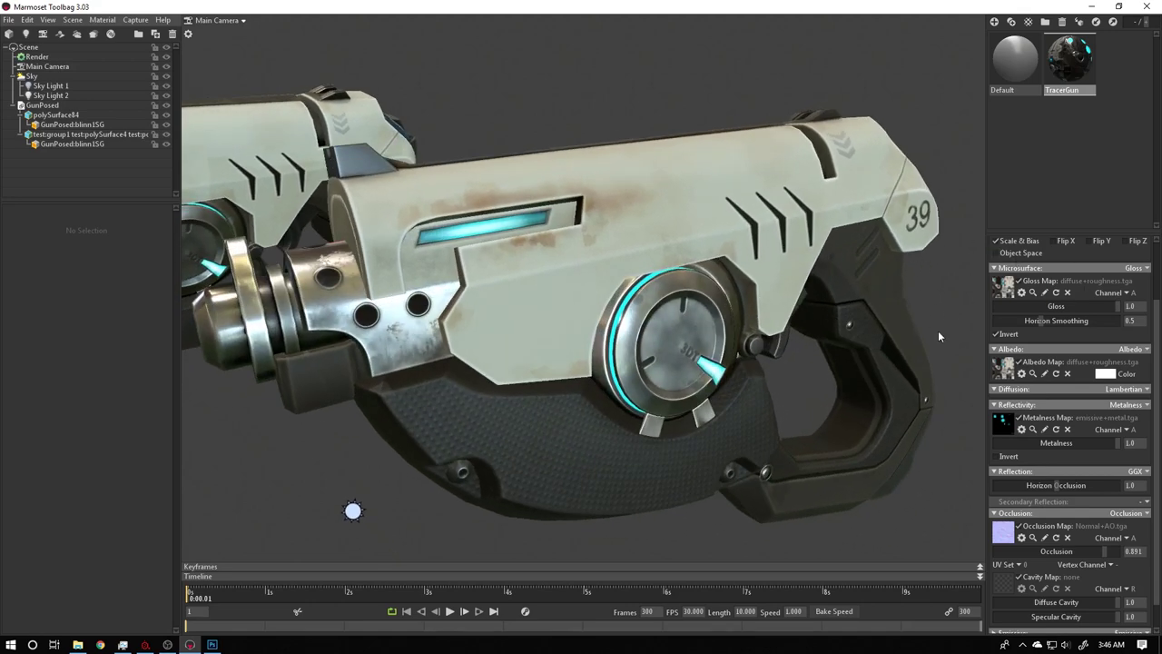
click(1123, 295)
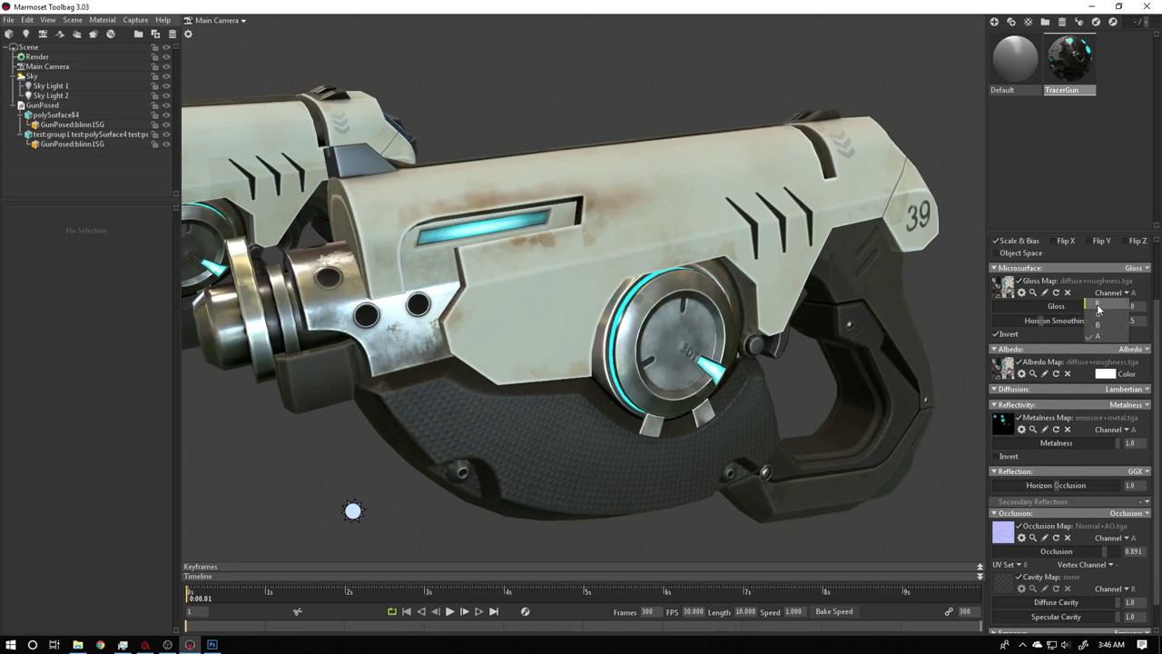
drag(830, 322, 819, 291)
right_drag(818, 291, 829, 331)
middle_drag(830, 331, 830, 292)
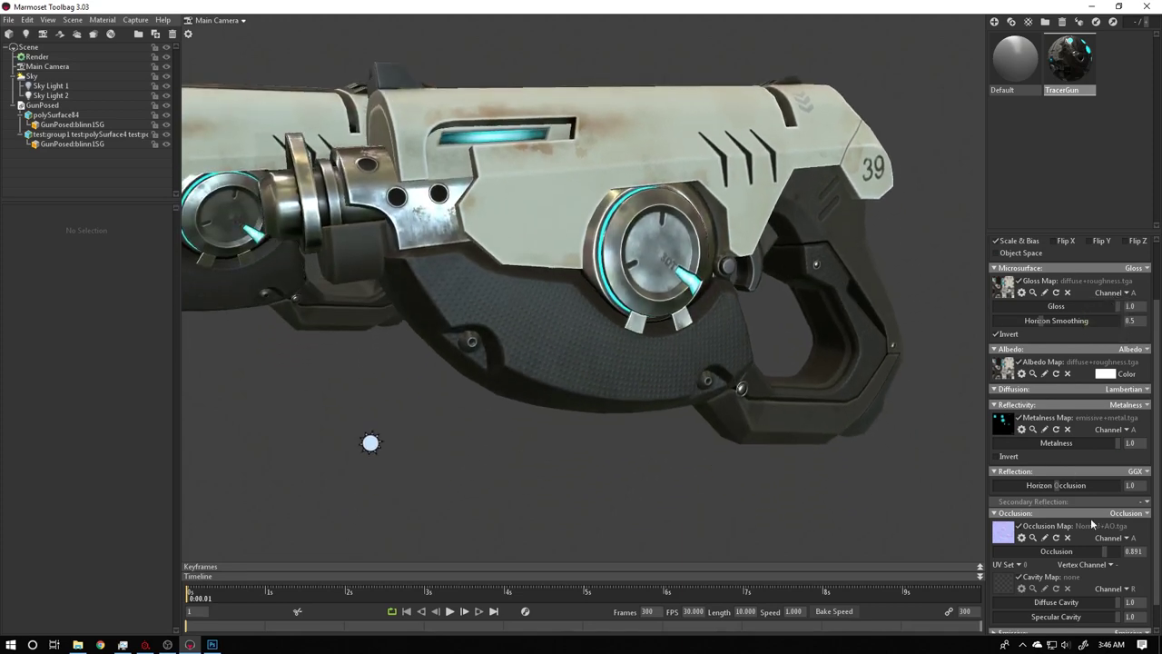
scroll(1094, 525, down, 1)
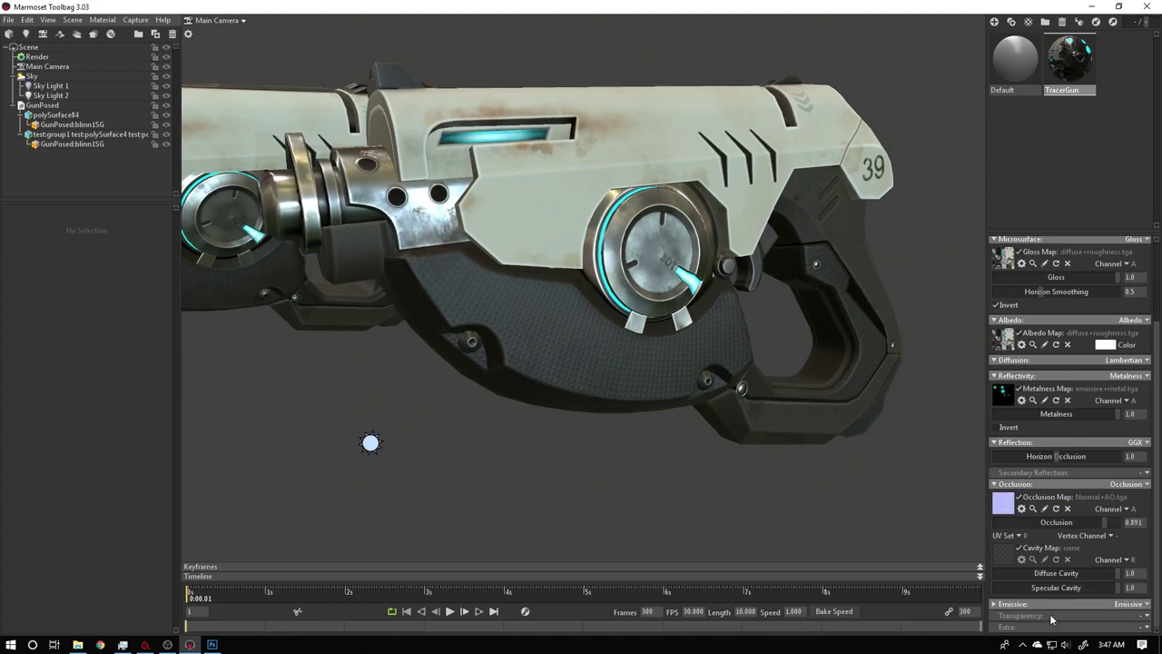
click(1147, 617)
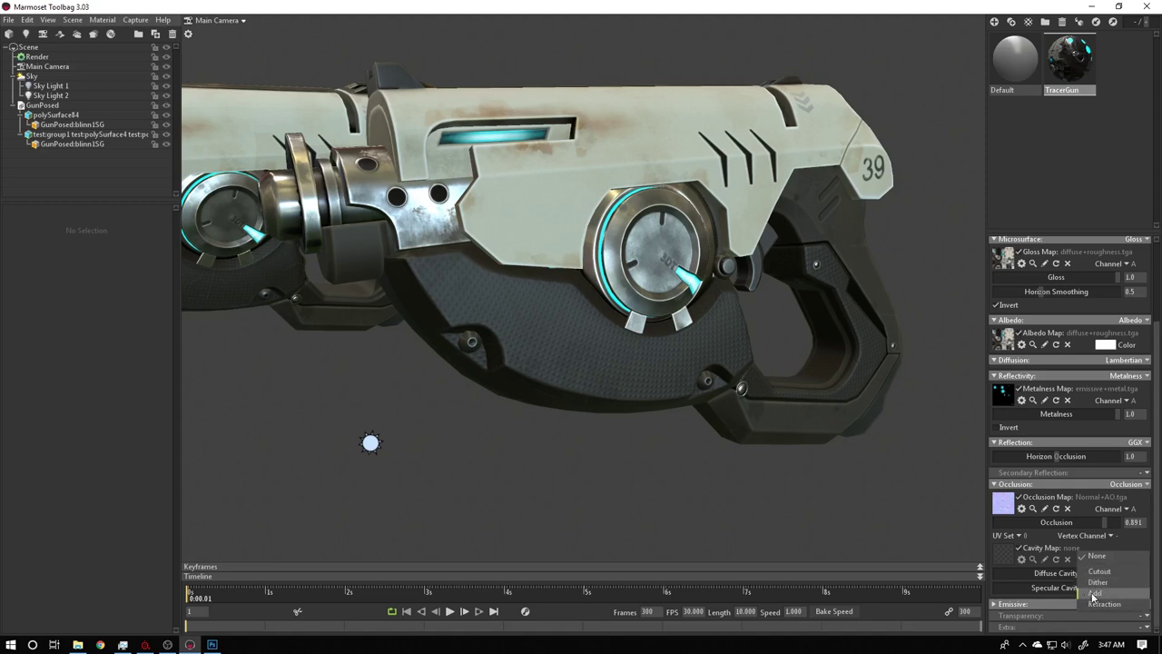
drag(866, 495, 849, 484)
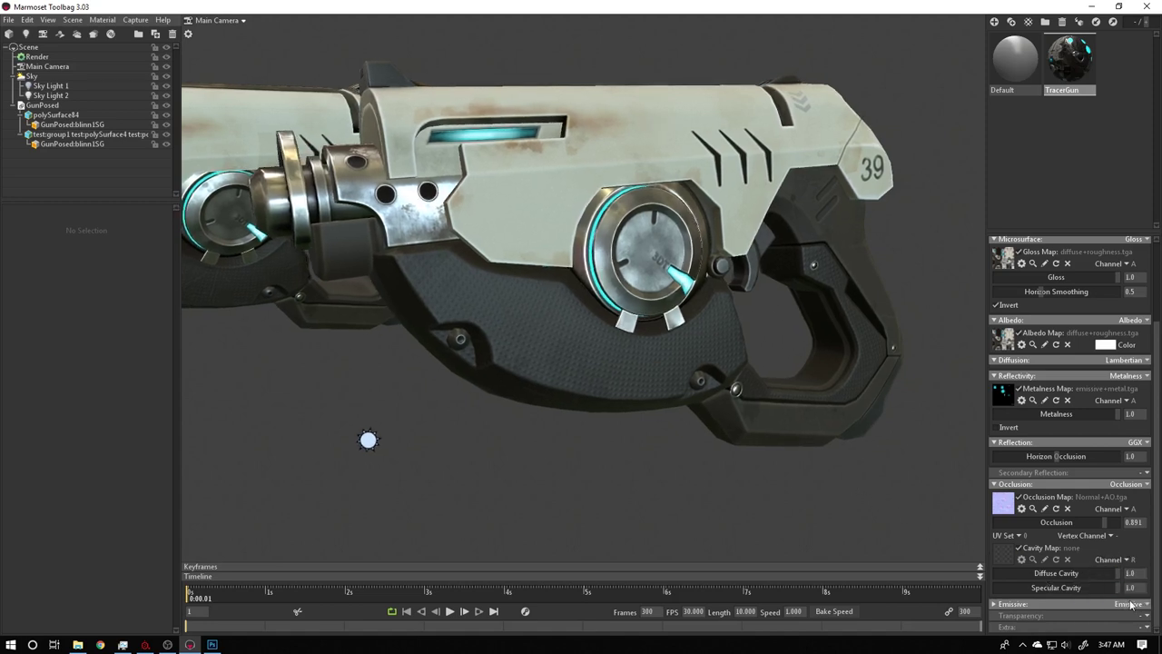
drag(899, 522, 692, 422)
scroll(848, 503, down, 3)
mouse_move(657, 387)
shift+right_down()
mouse_move(574, 381)
mouse_move(697, 388)
mouse_move(654, 395)
shift+right_up()
mouse_move(653, 394)
mouse_down()
mouse_move(661, 527)
mouse_move(807, 402)
mouse_move(658, 412)
mouse_move(723, 423)
mouse_move(653, 407)
mouse_up()
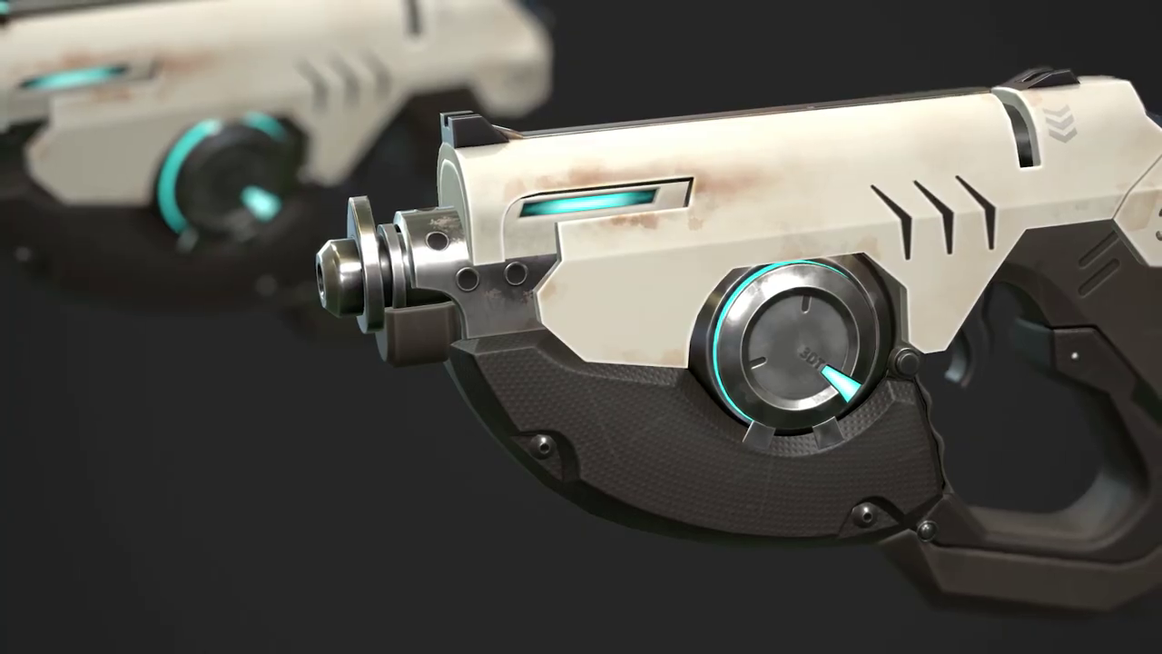